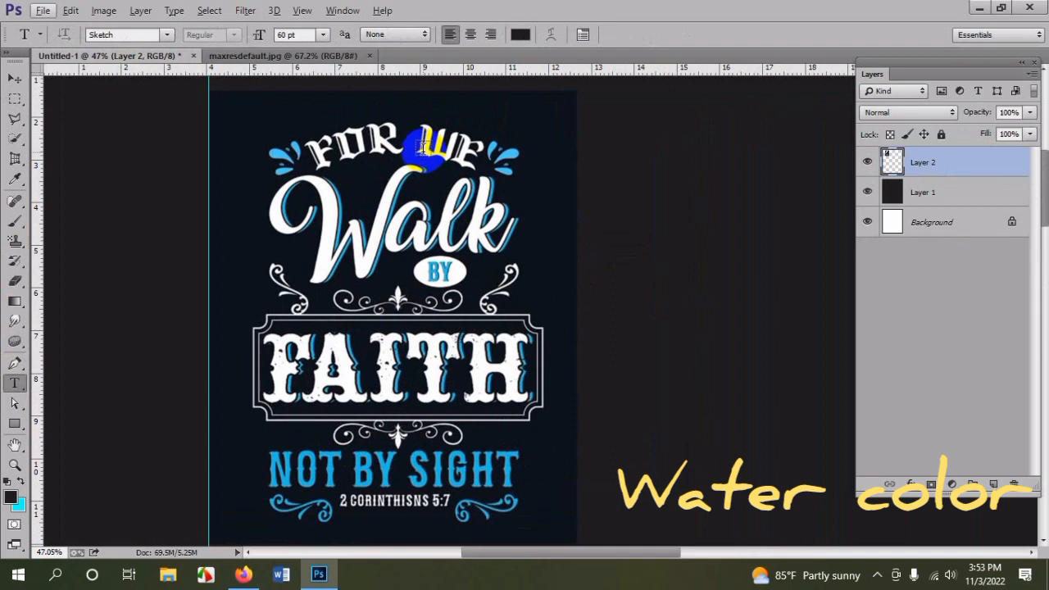
# - Add the text "FOR" on the dark canvas, below and to the right of the reference design
pyautogui.scroll(-3, 397, 155)
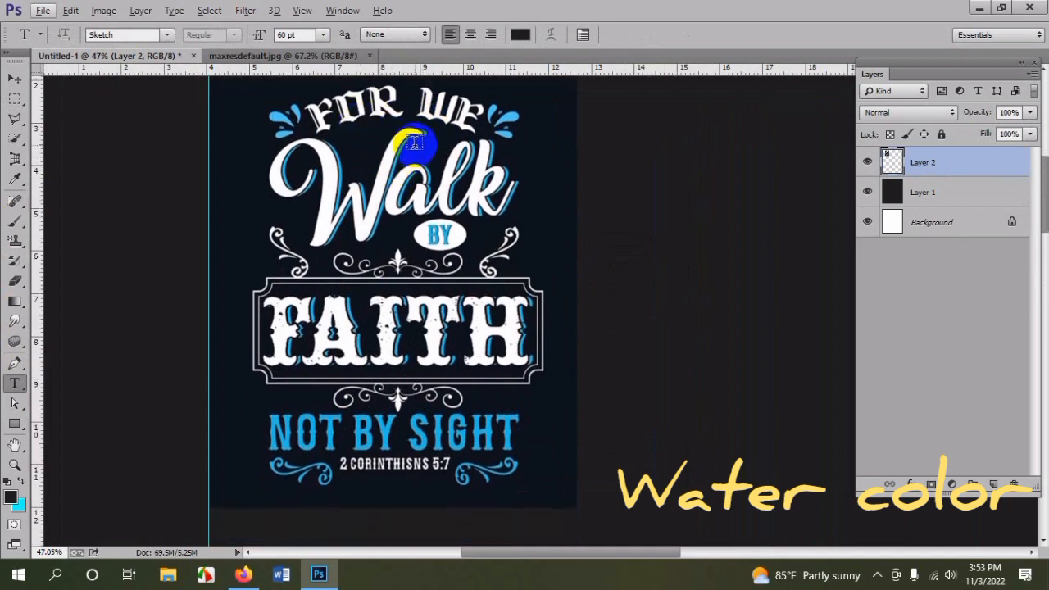
pyautogui.scroll(4, 409, 119)
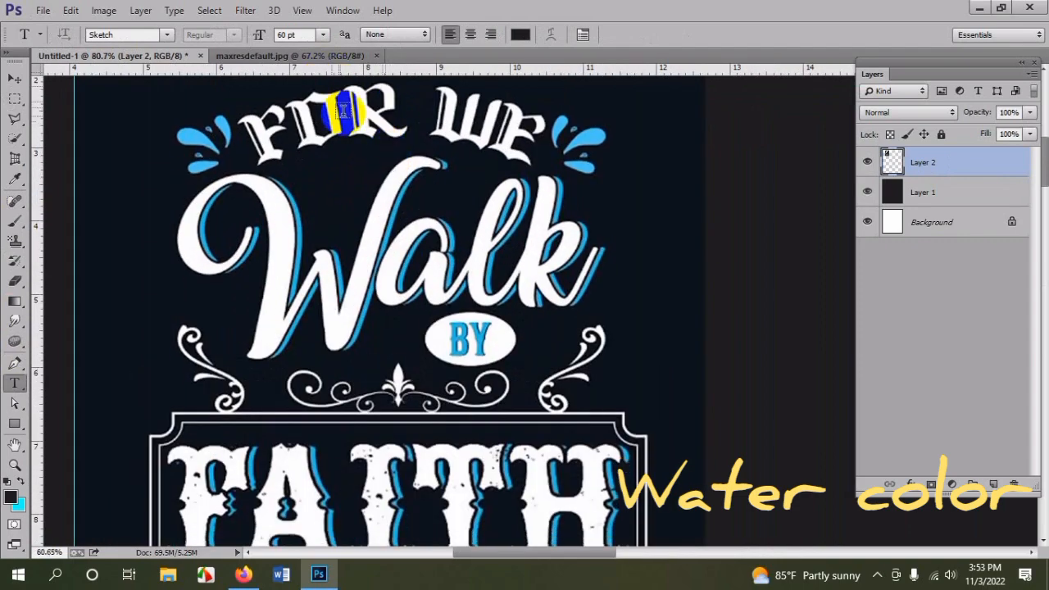
pyautogui.scroll(-6, 342, 110)
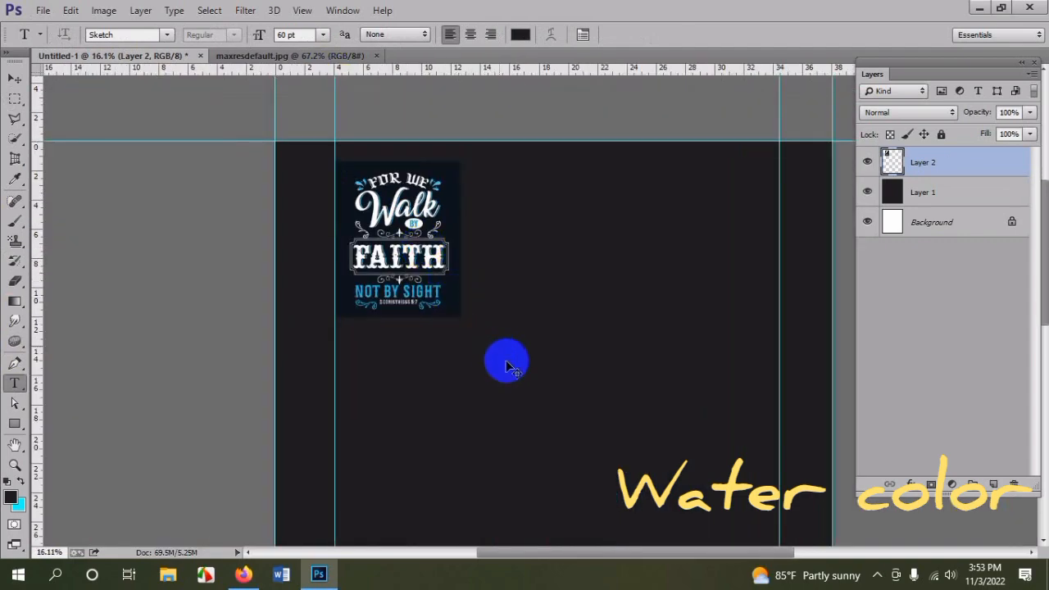
pyautogui.click(506, 366)
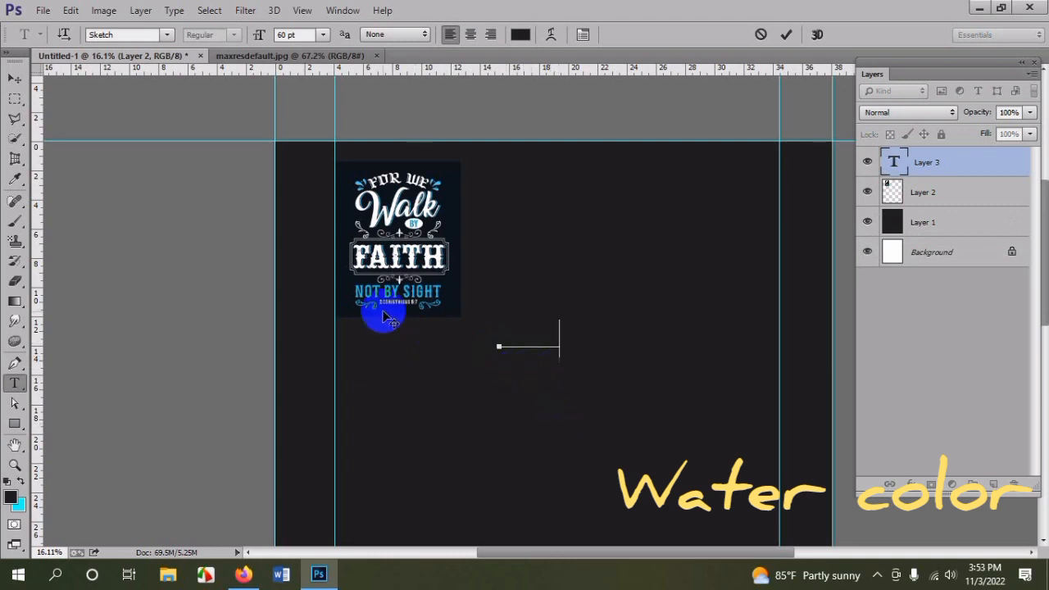
# - Set the color of the text "FOR" to white (ffffff)
pyautogui.doubleClick(508, 337)
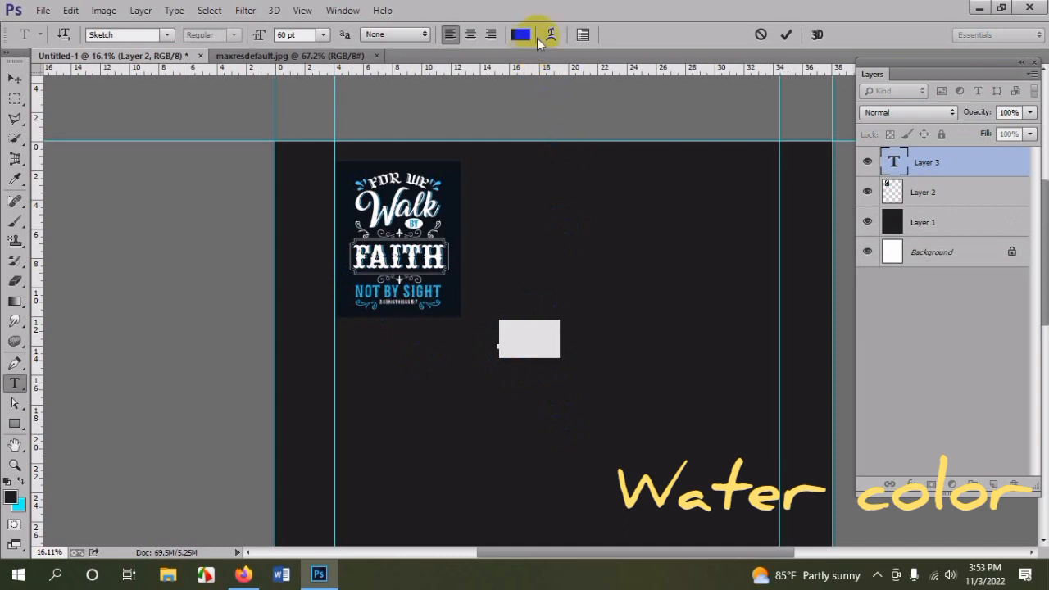
pyautogui.click(528, 35)
pyautogui.write('ffffff')
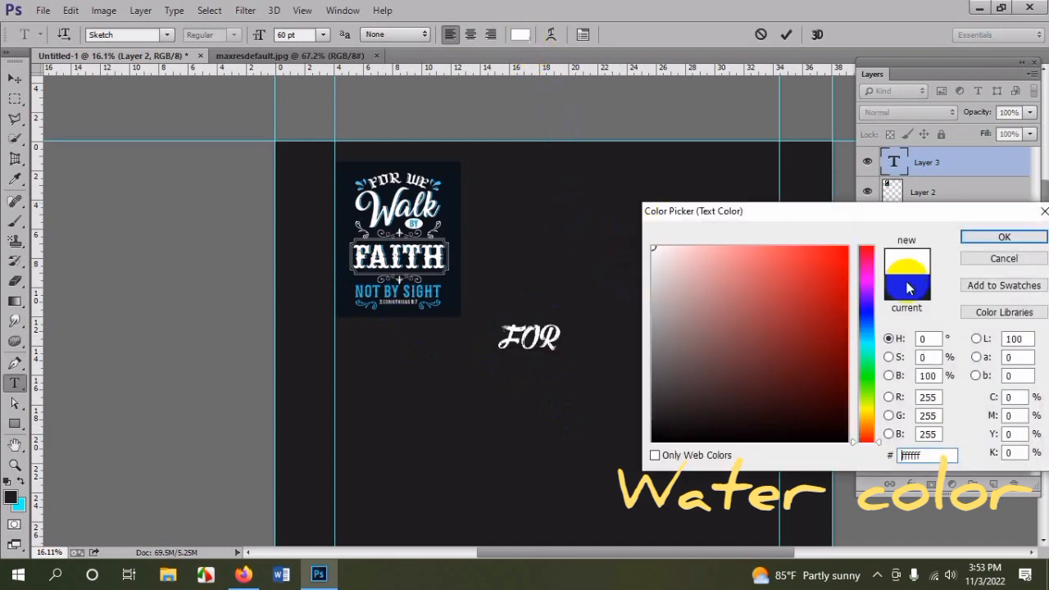
pyautogui.click(983, 240)
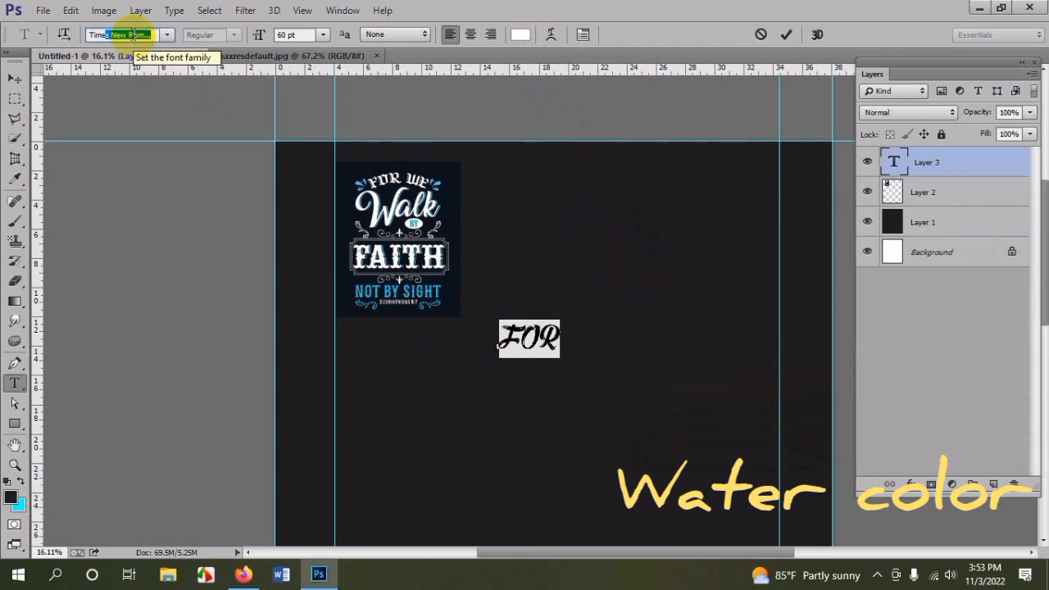
# - Change the font of the text "FOR" to Kejaxi and commit the text
pyautogui.press('Return')
pyautogui.click(170, 36)
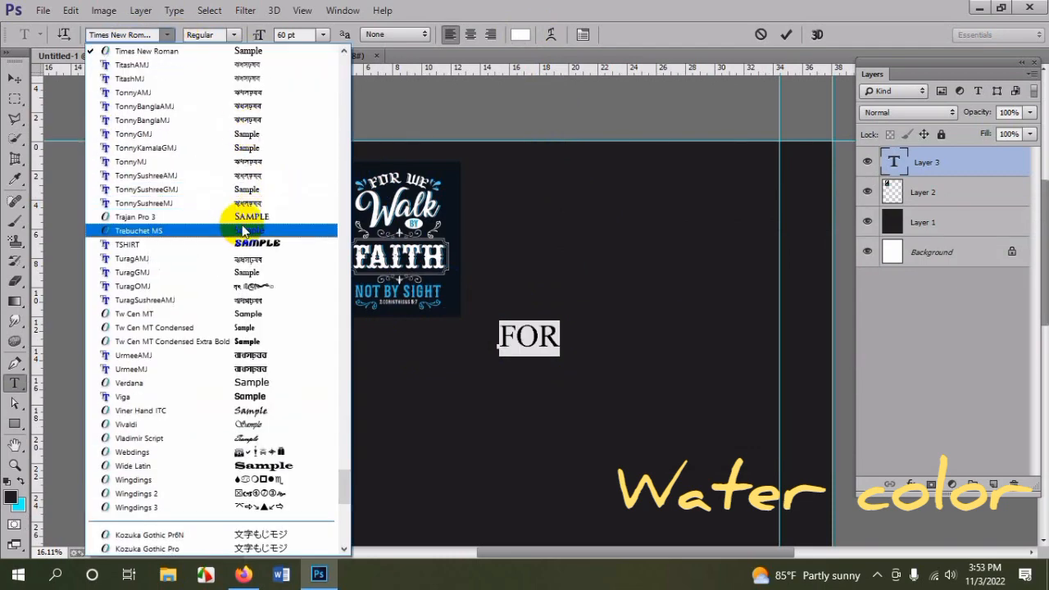
pyautogui.scroll(4, 243, 232)
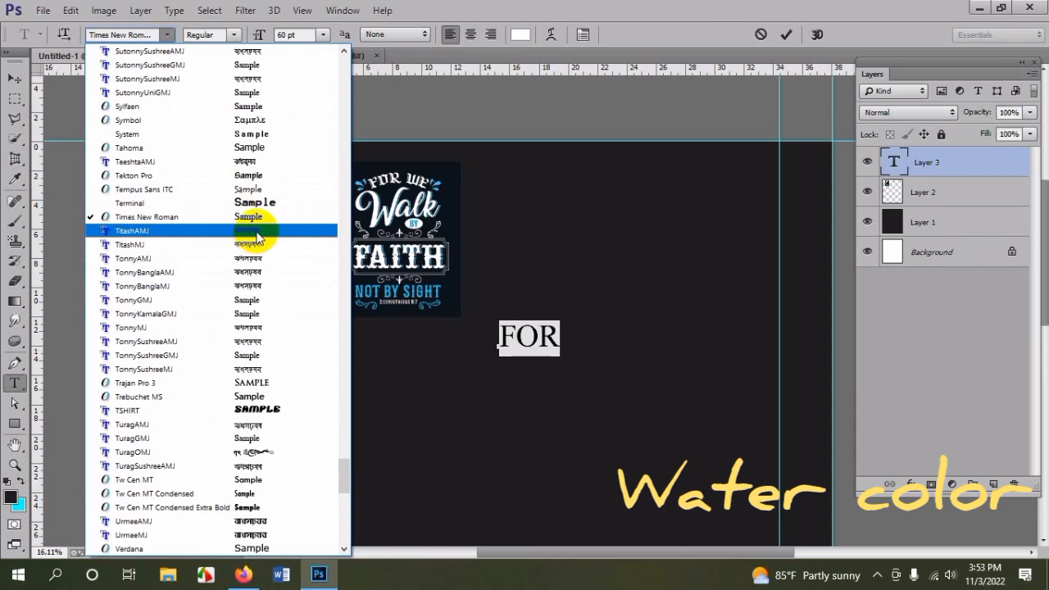
pyautogui.scroll(4, 256, 237)
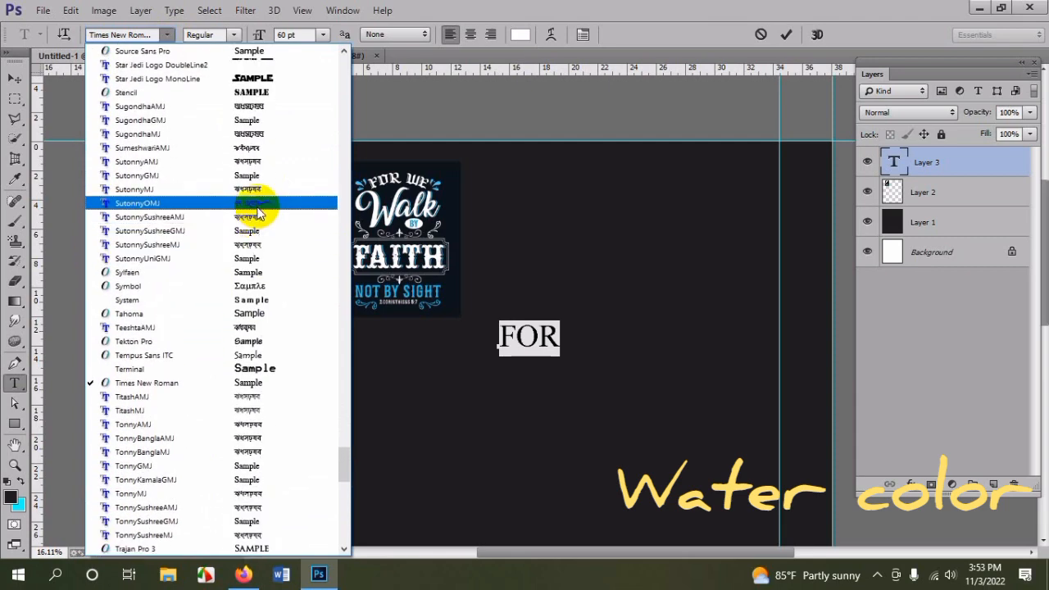
pyautogui.scroll(2, 259, 148)
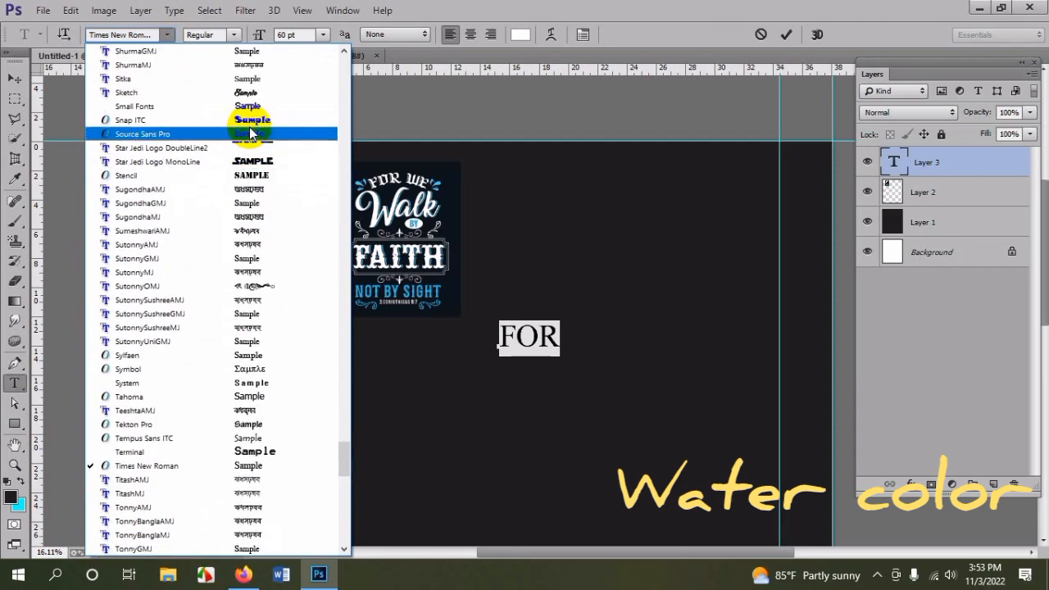
pyautogui.scroll(6, 252, 139)
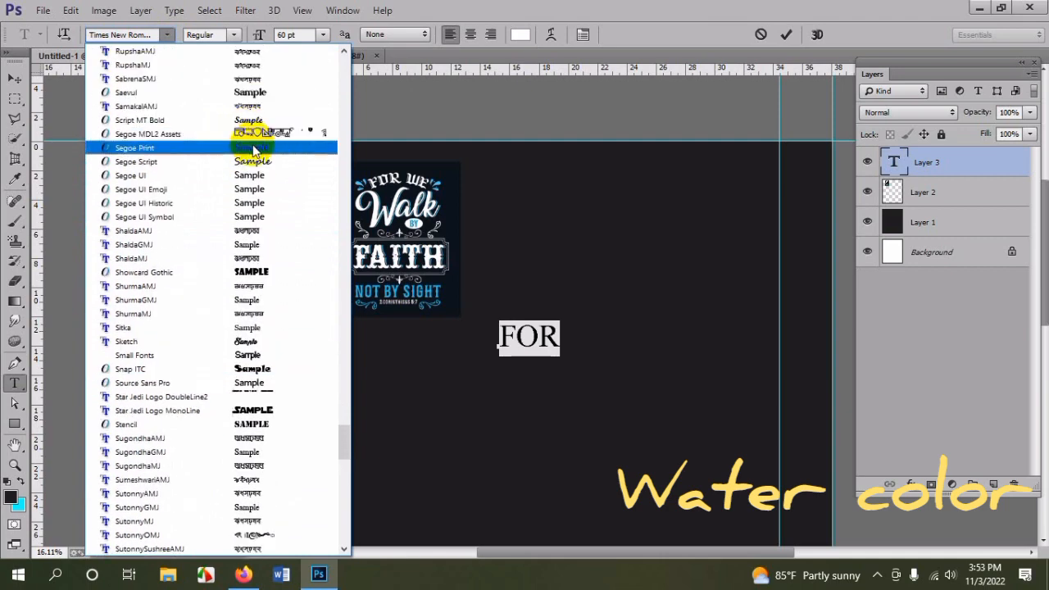
pyautogui.scroll(5, 255, 147)
pyautogui.scroll(4, 256, 144)
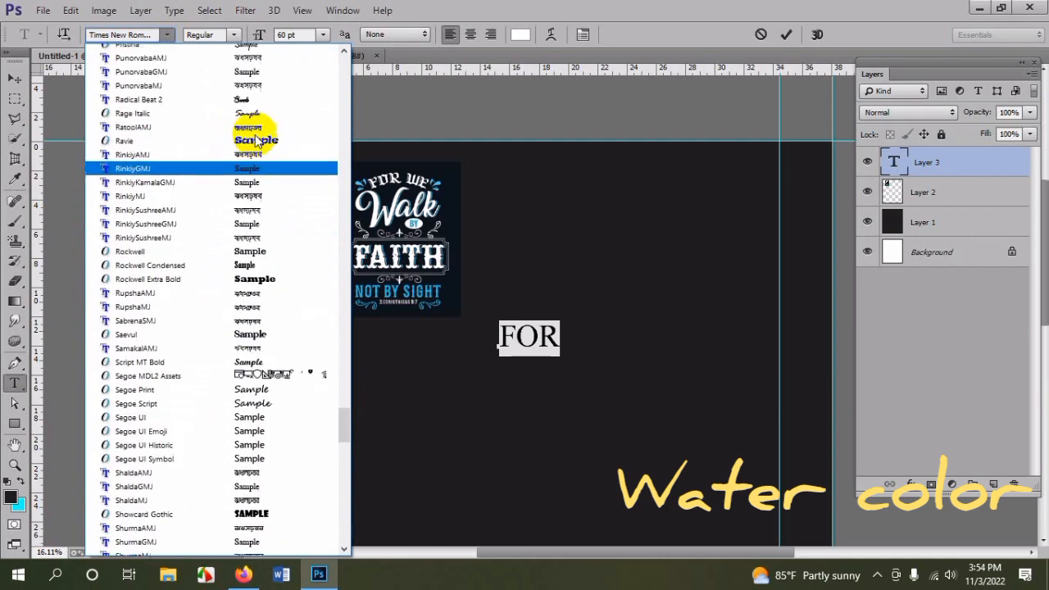
pyautogui.scroll(5, 258, 147)
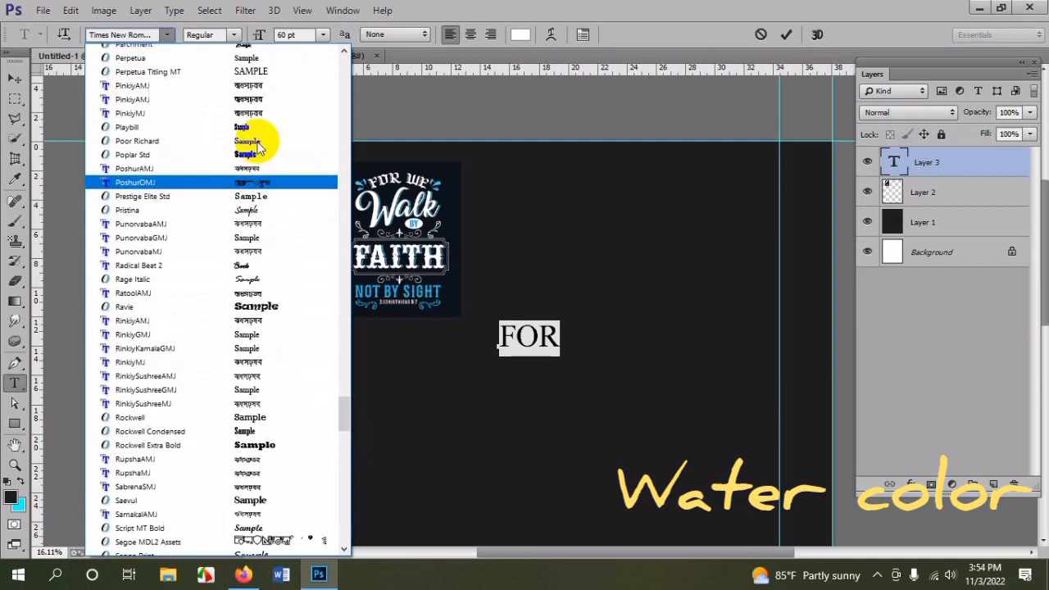
pyautogui.scroll(10, 258, 146)
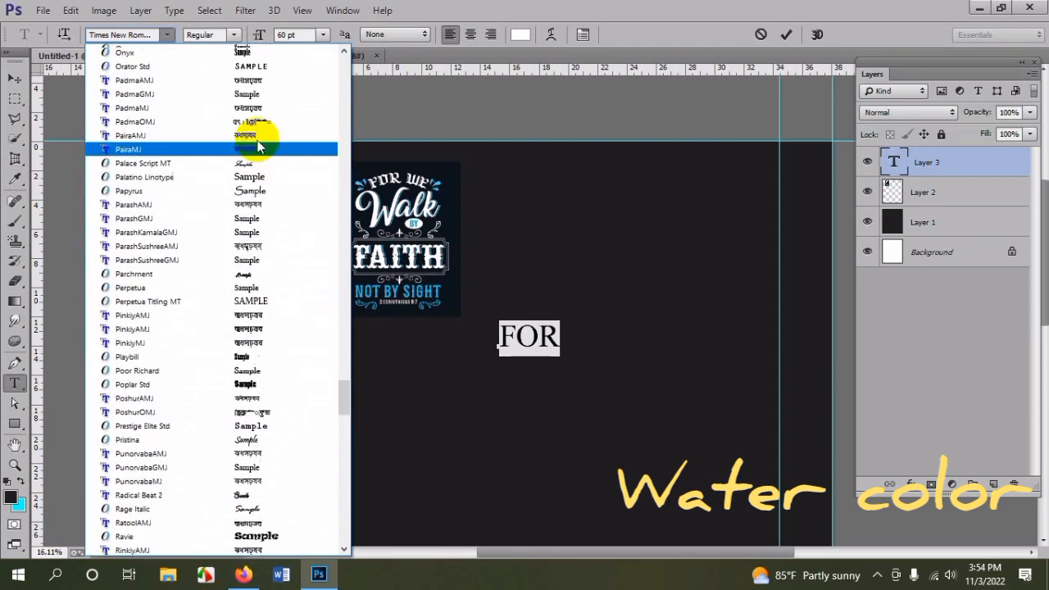
pyautogui.scroll(5, 258, 145)
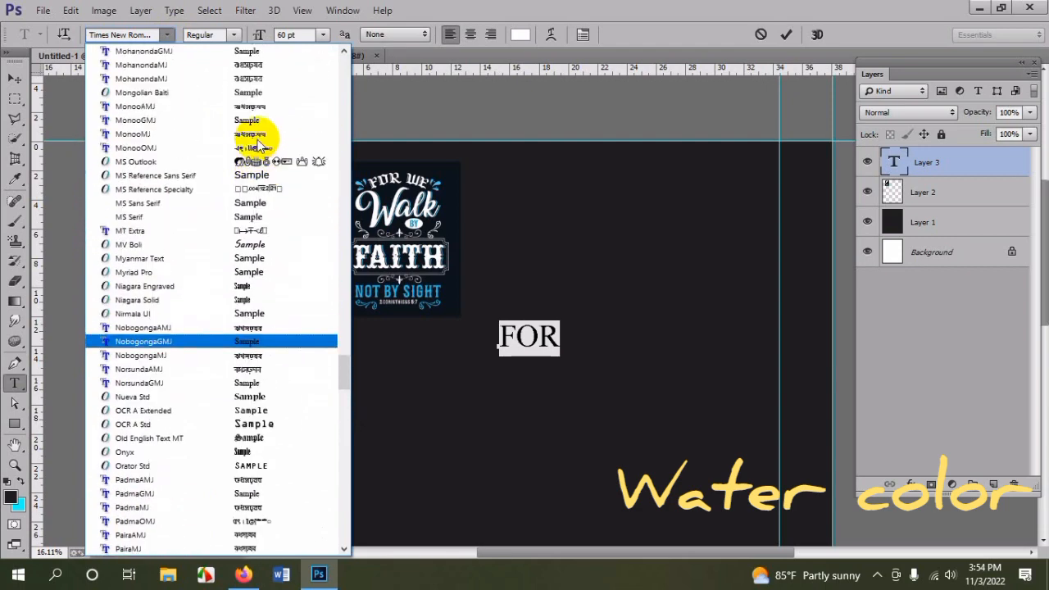
pyautogui.scroll(6, 258, 154)
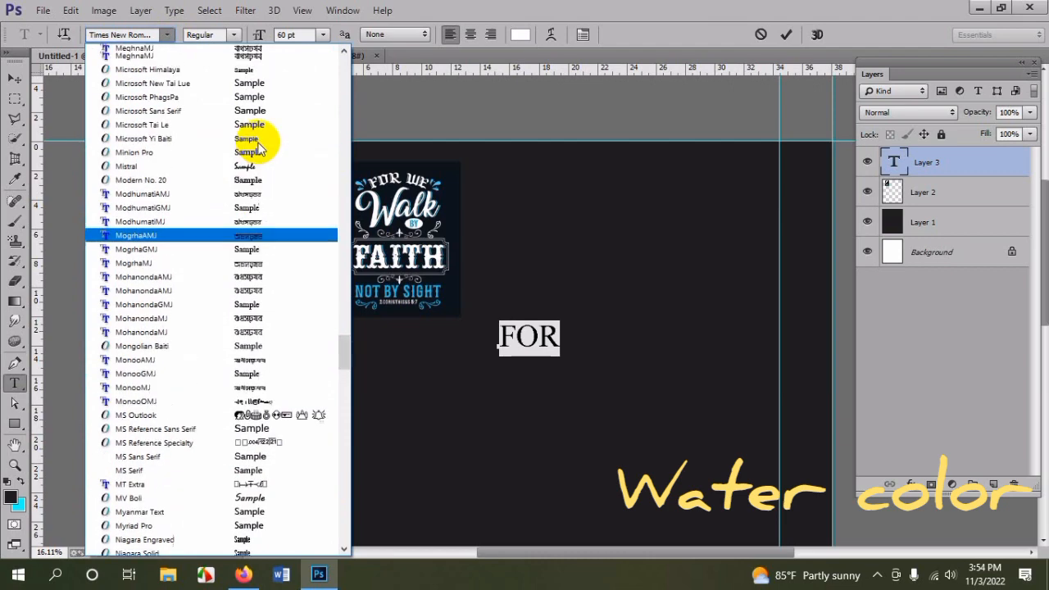
pyautogui.scroll(7, 272, 170)
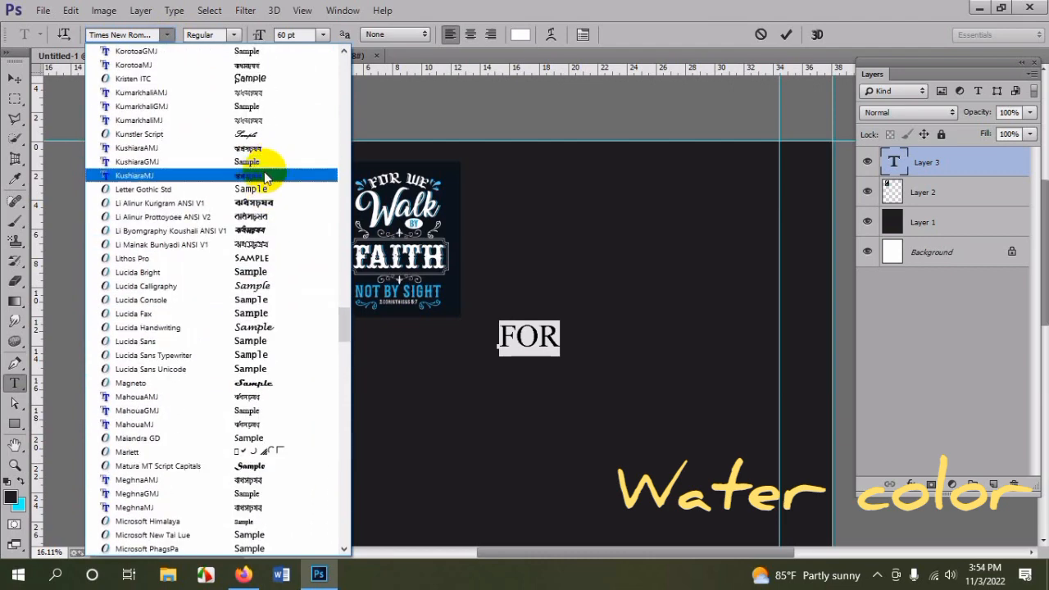
pyautogui.scroll(8, 270, 171)
pyautogui.scroll(2, 258, 171)
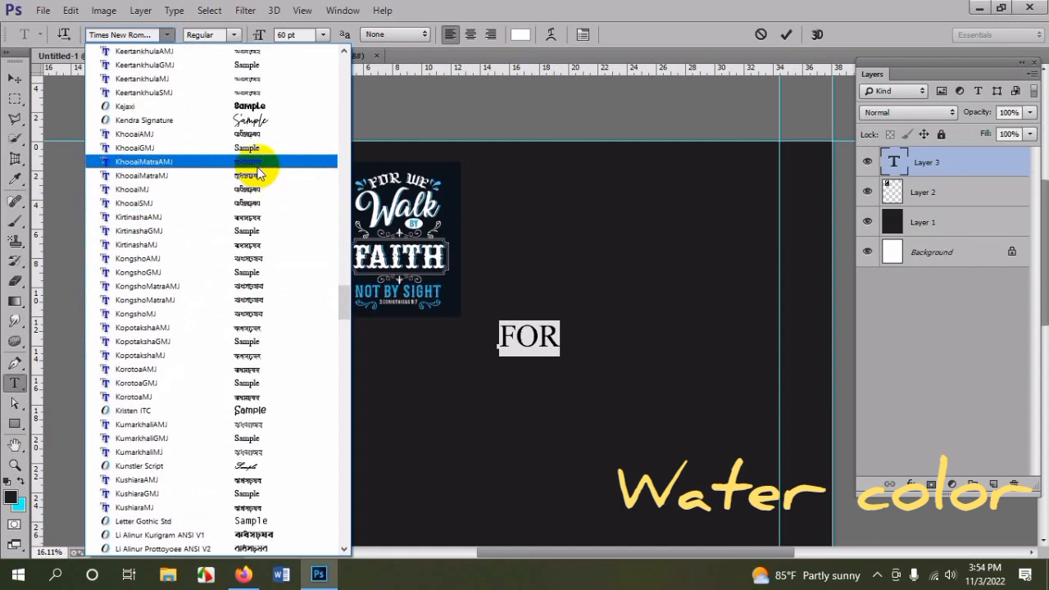
pyautogui.click(235, 108)
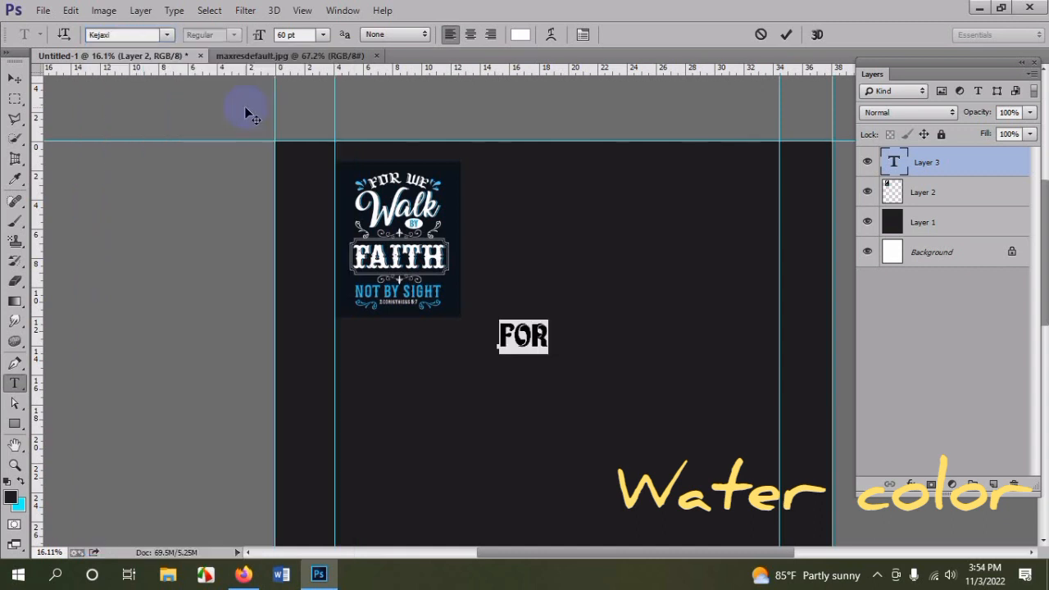
pyautogui.click(14, 76)
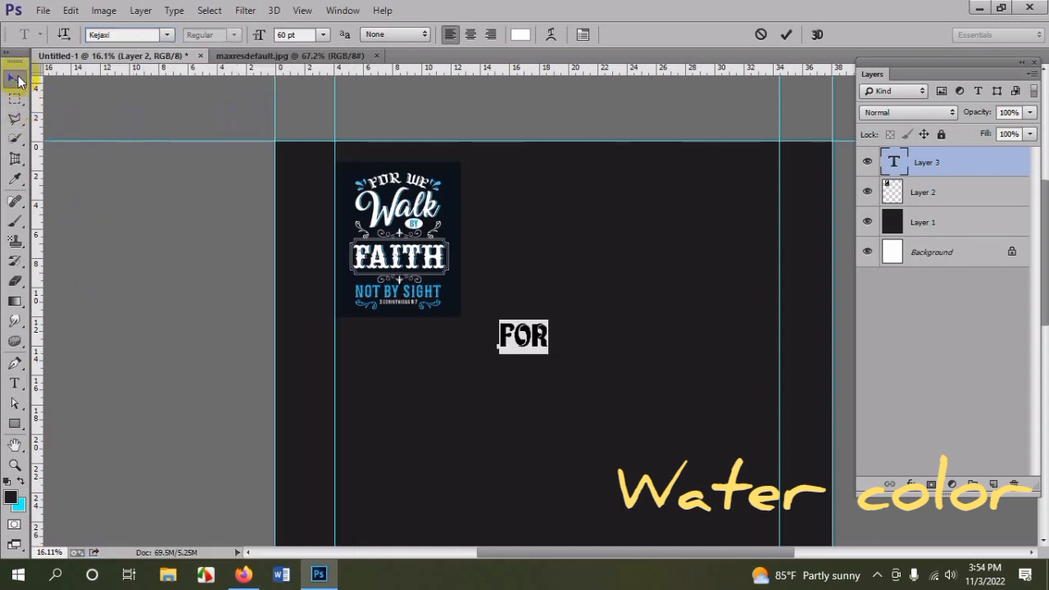
# - Compare the "FOR" text with the lettering of the reference design and examine the blue splash ornaments beside "FOR WE"
pyautogui.scroll(2, 397, 187)
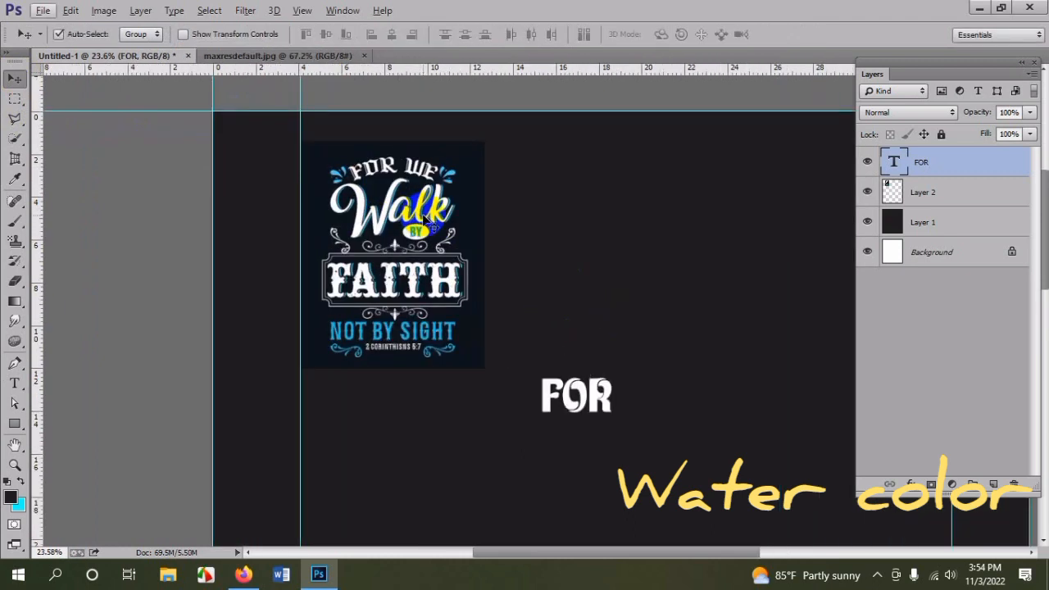
pyautogui.scroll(1, 667, 414)
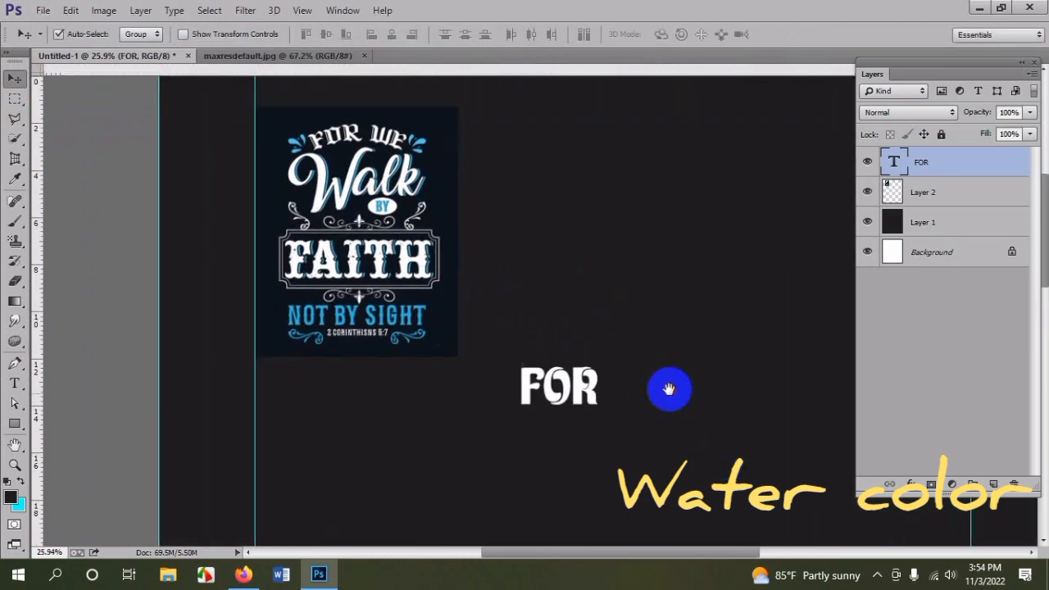
pyautogui.scroll(3, 554, 379)
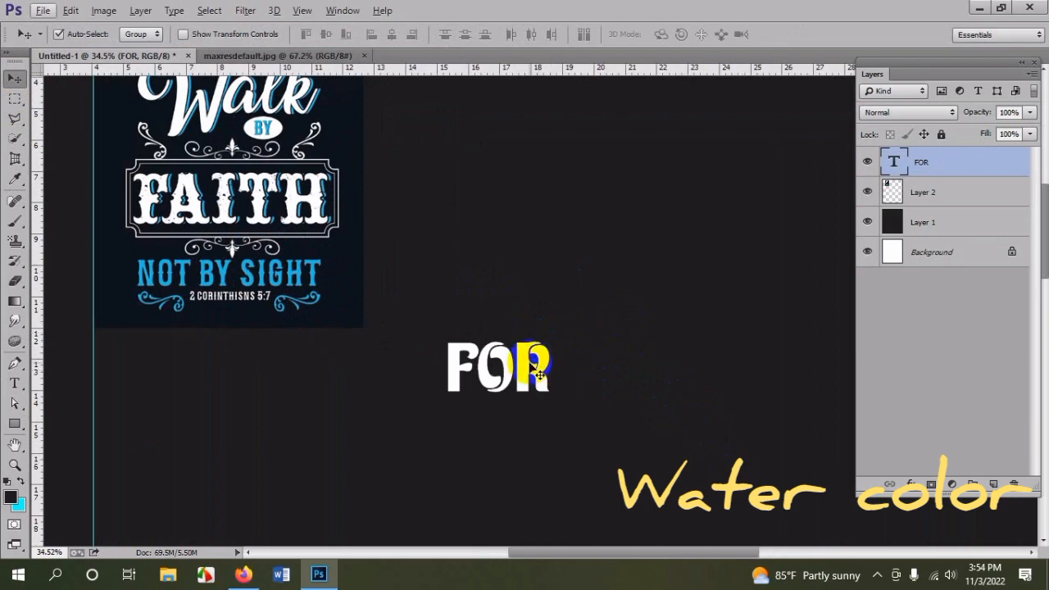
pyautogui.scroll(-1, 533, 370)
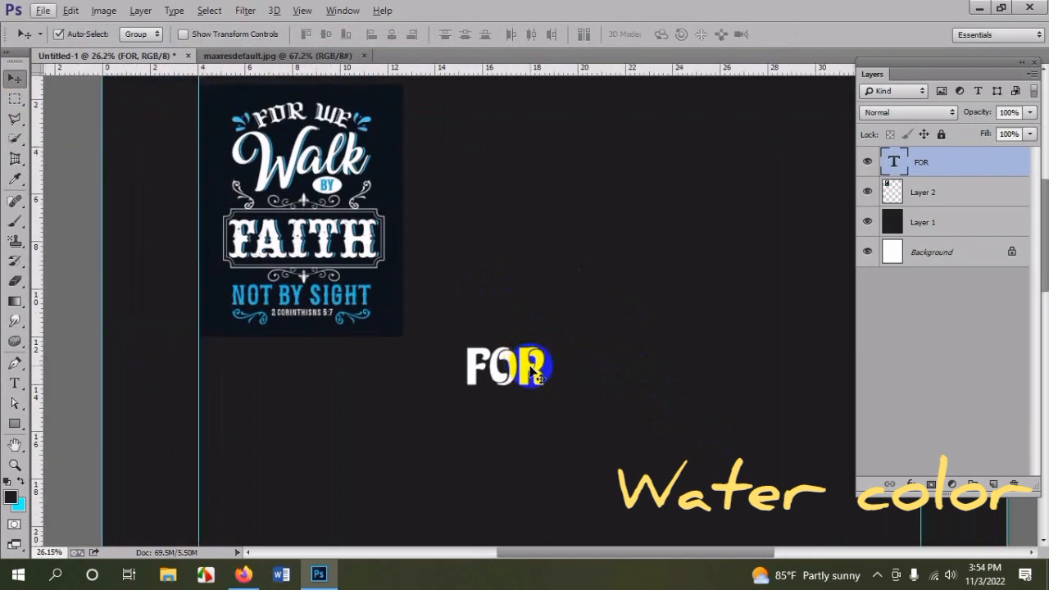
pyautogui.scroll(-1, 528, 360)
pyautogui.scroll(3, 307, 159)
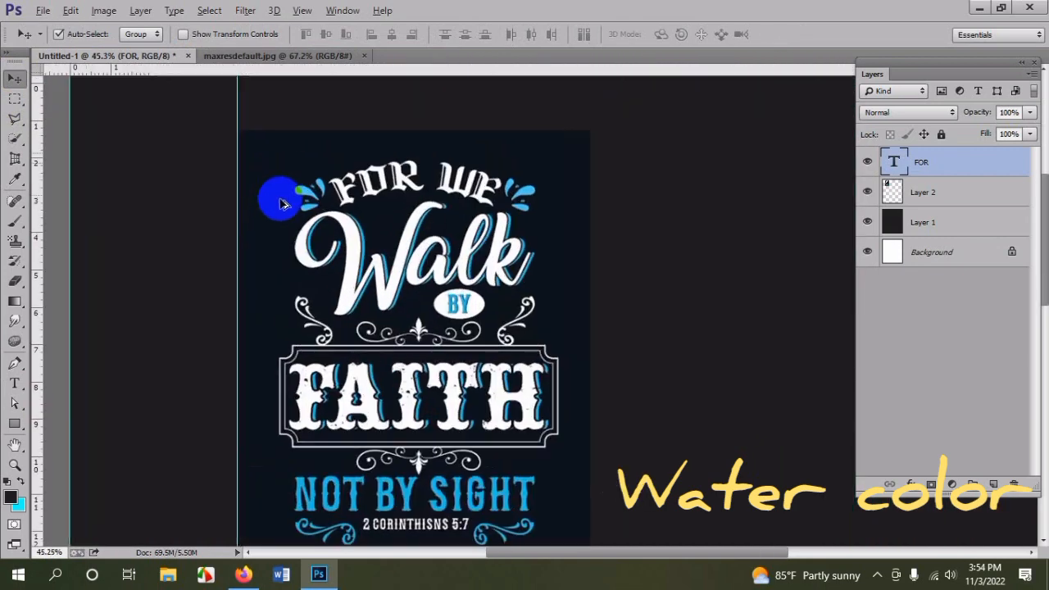
pyautogui.scroll(1, 281, 204)
pyautogui.scroll(-1, 311, 168)
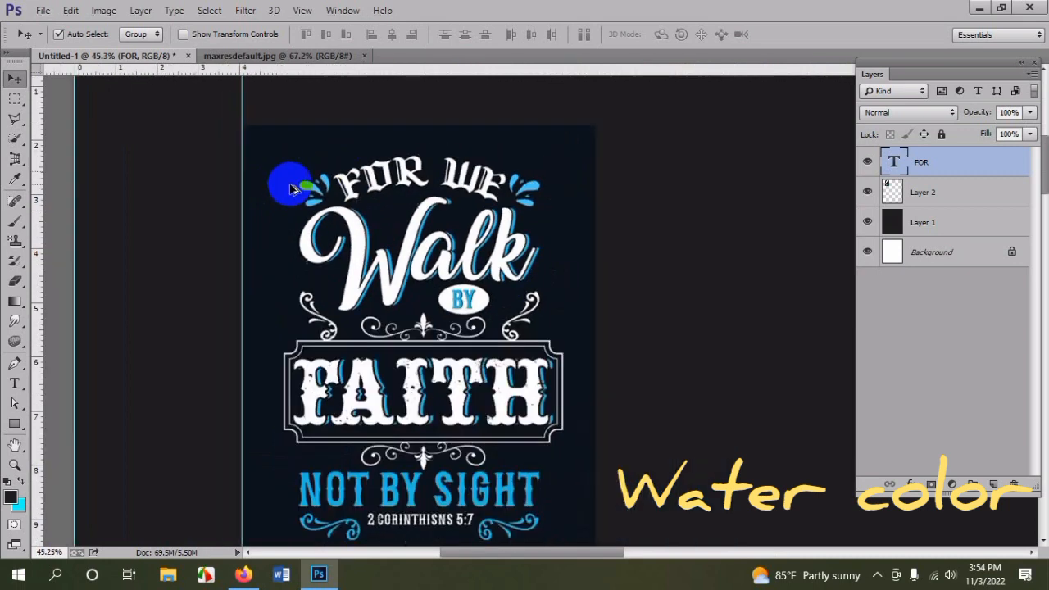
pyautogui.scroll(-5, 293, 188)
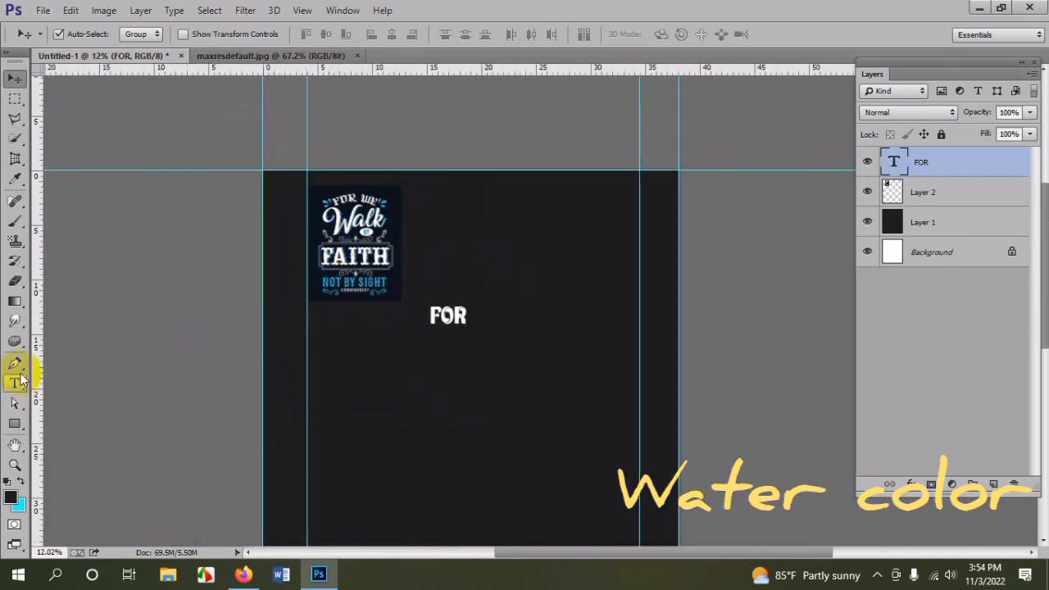
# - Draw a fleur-de-lis custom shape of about 325 by 341 px below the text "FOR"
pyautogui.moveTo(16, 426); pyautogui.dragTo(57, 464)
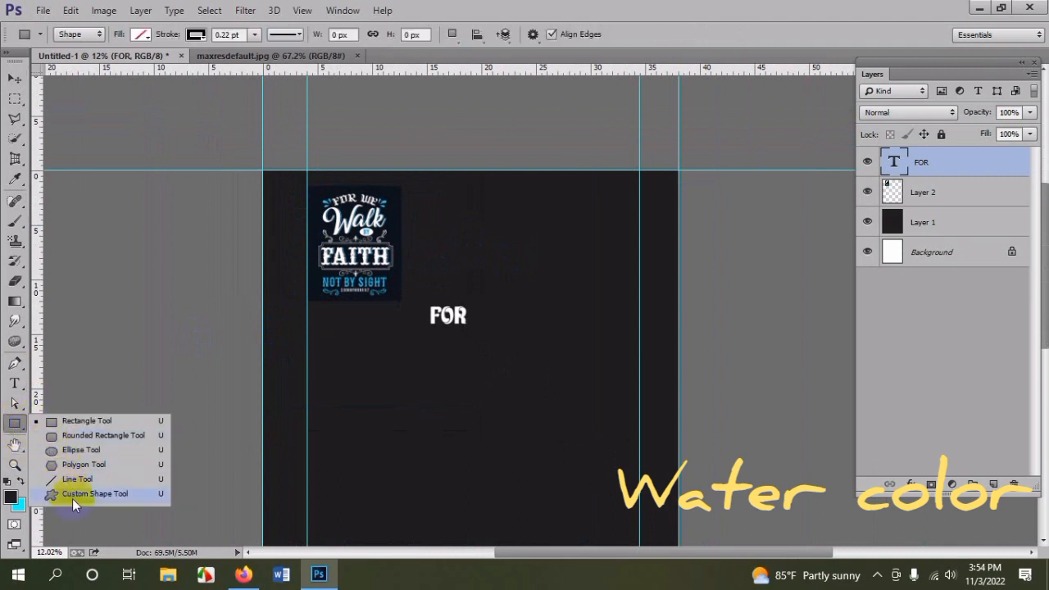
pyautogui.click(72, 495)
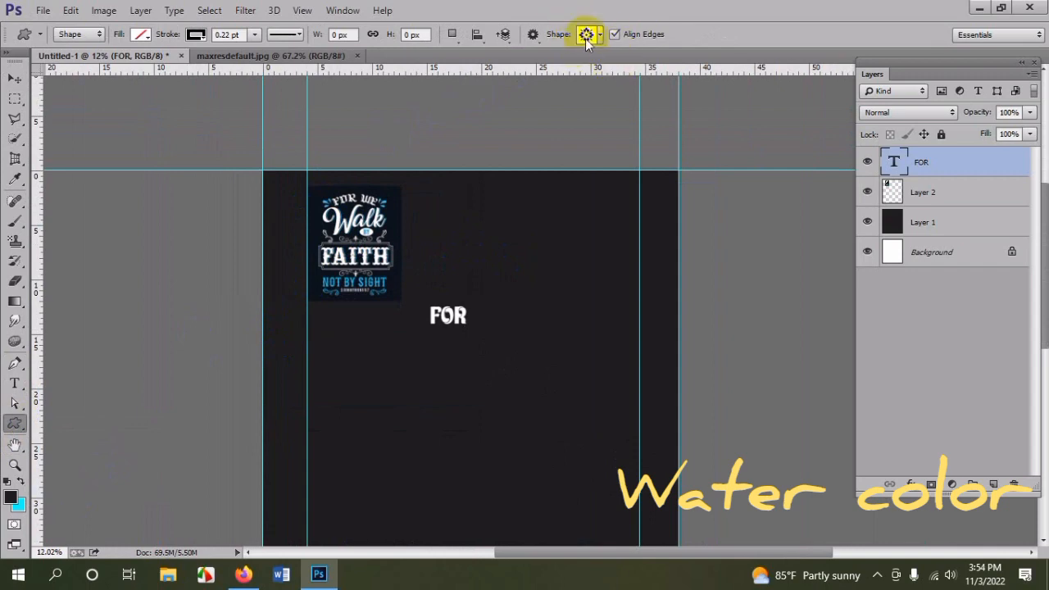
pyautogui.click(599, 35)
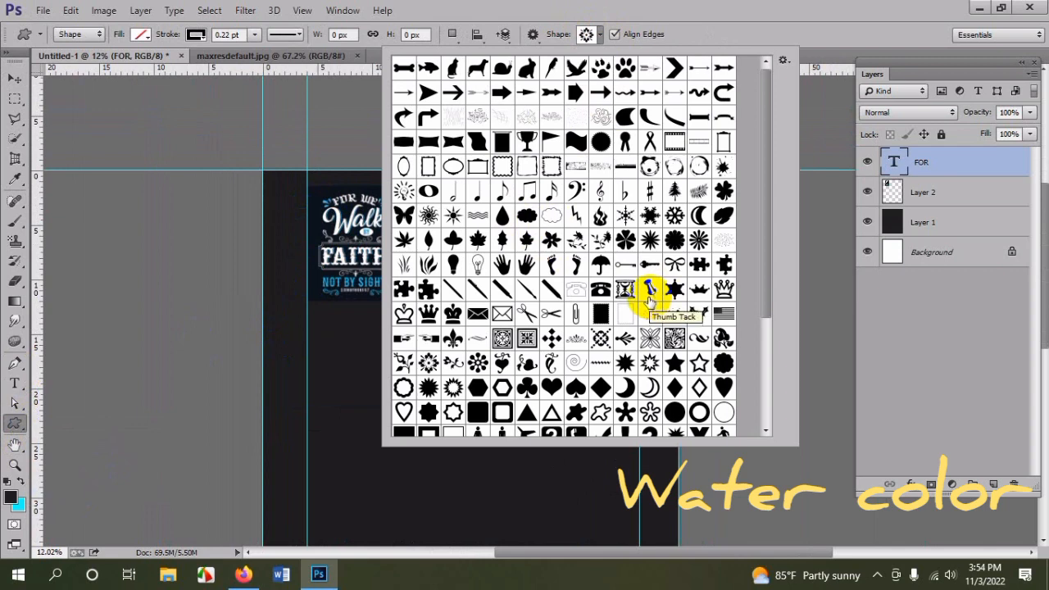
pyautogui.scroll(-4, 648, 297)
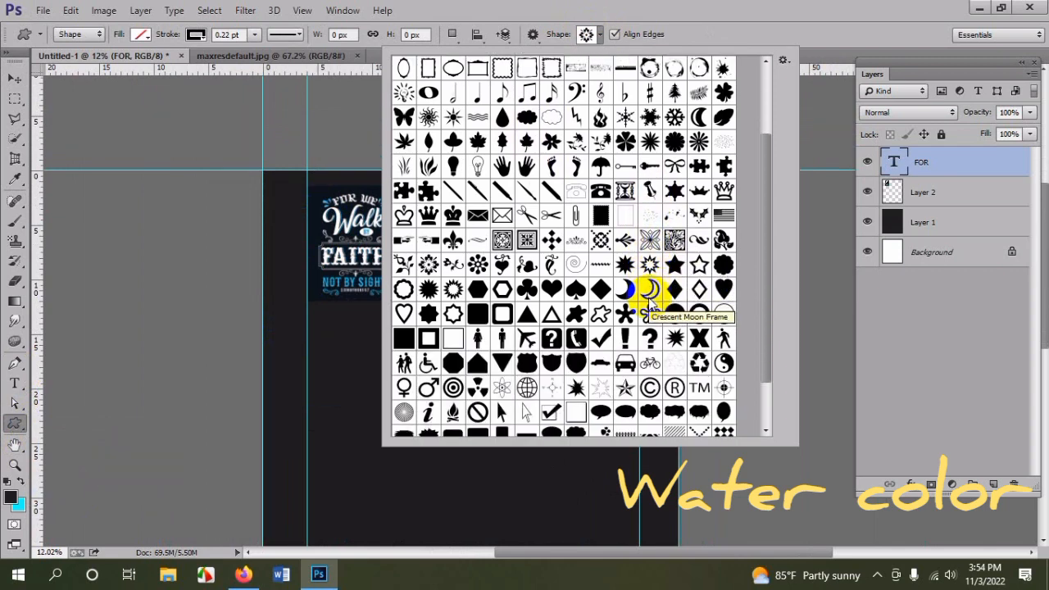
pyautogui.scroll(-3, 648, 297)
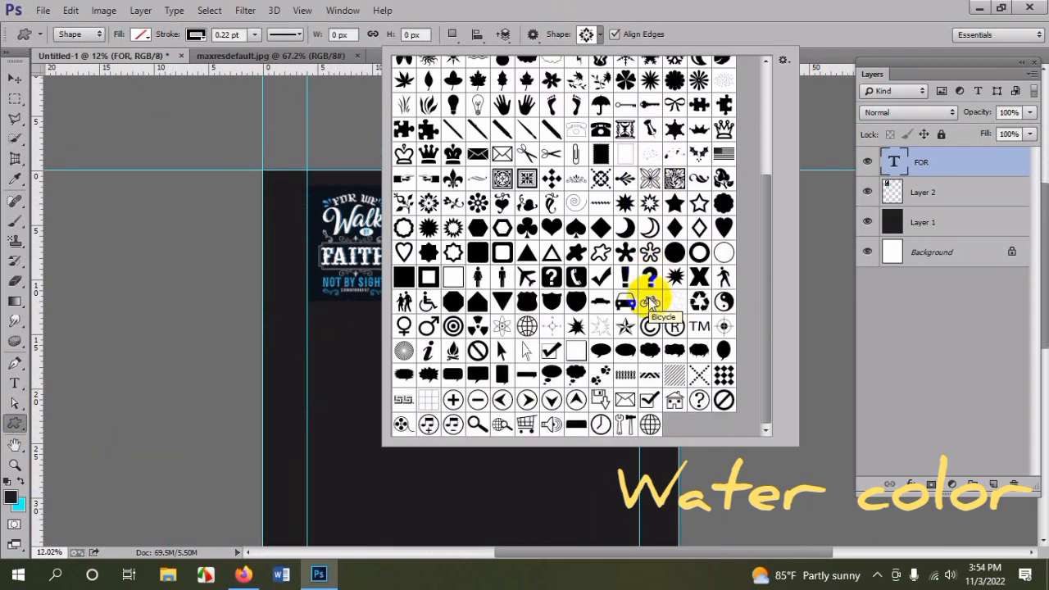
pyautogui.scroll(2, 648, 298)
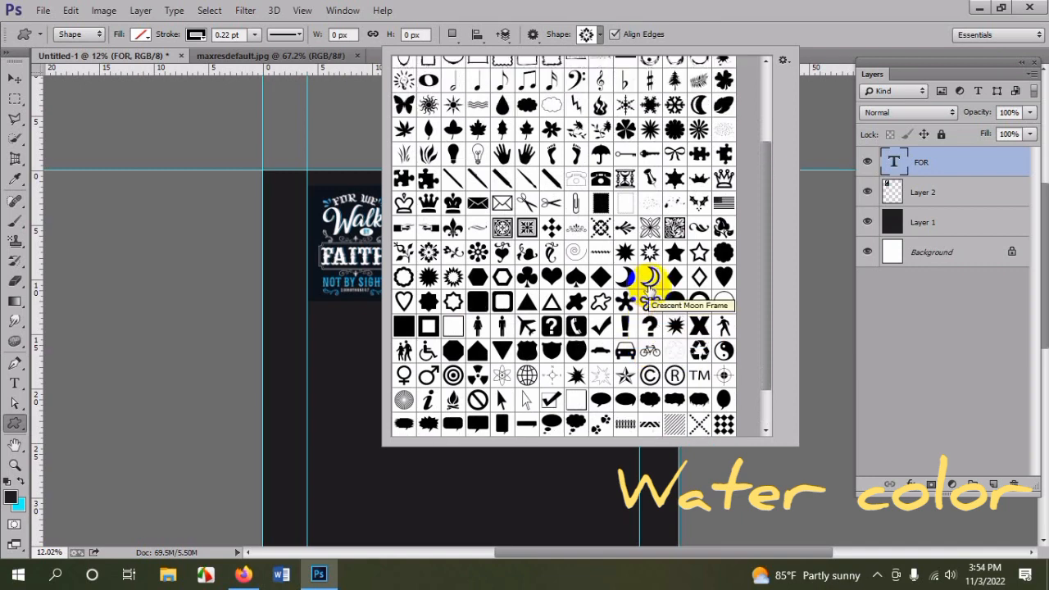
pyautogui.scroll(1, 648, 280)
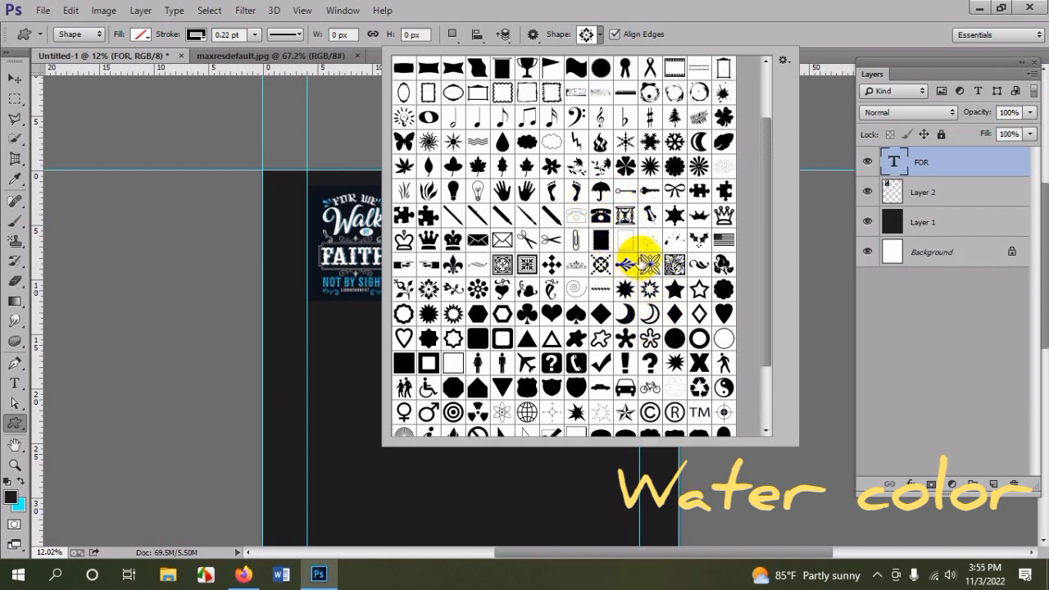
pyautogui.doubleClick(697, 262)
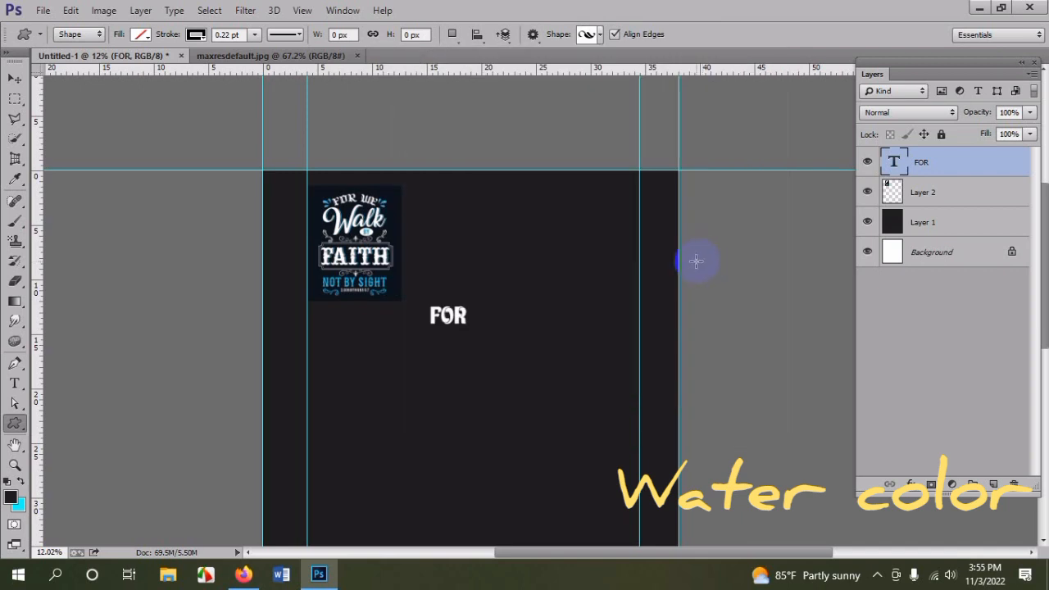
pyautogui.click(588, 35)
pyautogui.doubleClick(453, 264)
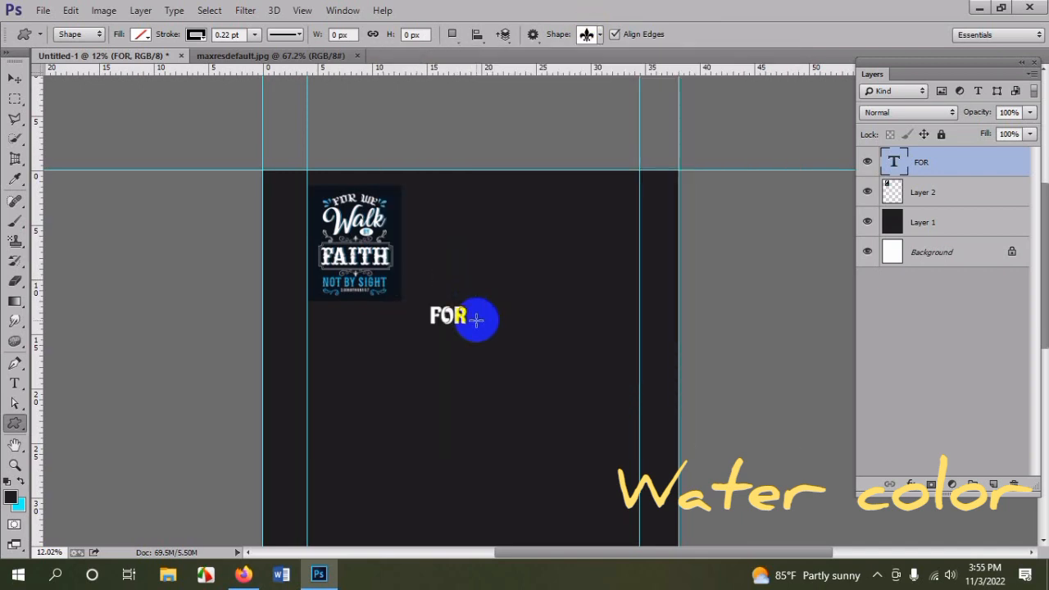
pyautogui.moveTo(409, 356); pyautogui.dragTo(433, 385)
# - Remove the stroke of the fleur-de-lis and fill it with light blue
pyautogui.scroll(6, 433, 388)
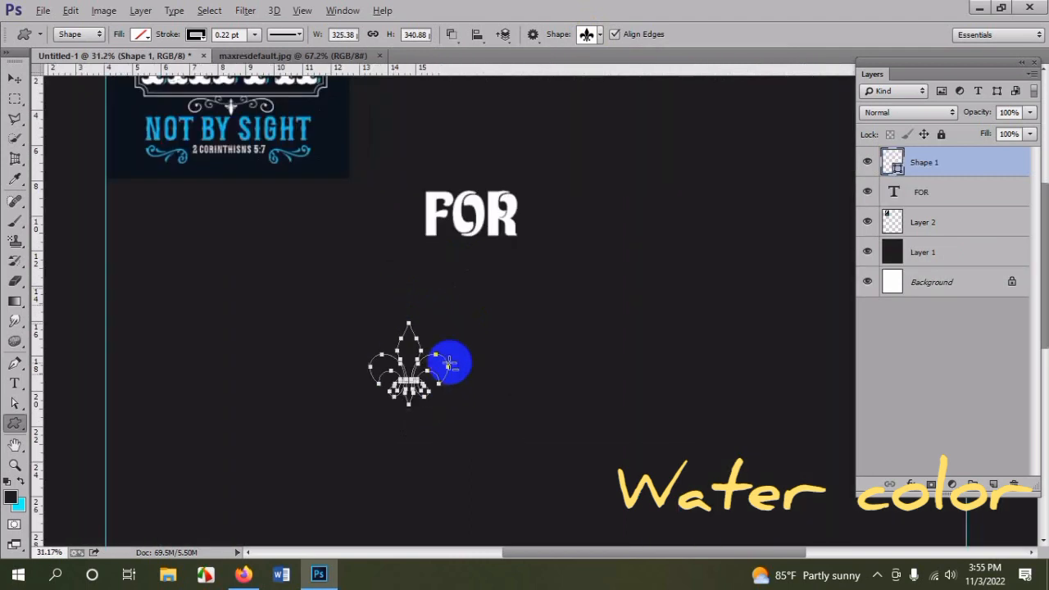
pyautogui.scroll(3, 287, 162)
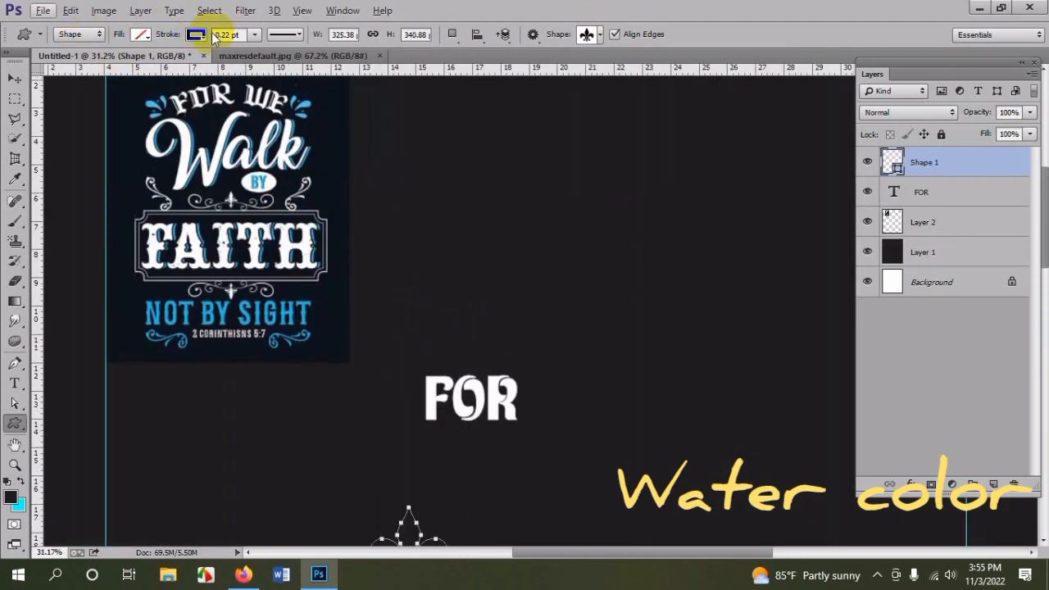
pyautogui.click(195, 33)
pyautogui.click(131, 64)
pyautogui.click(141, 35)
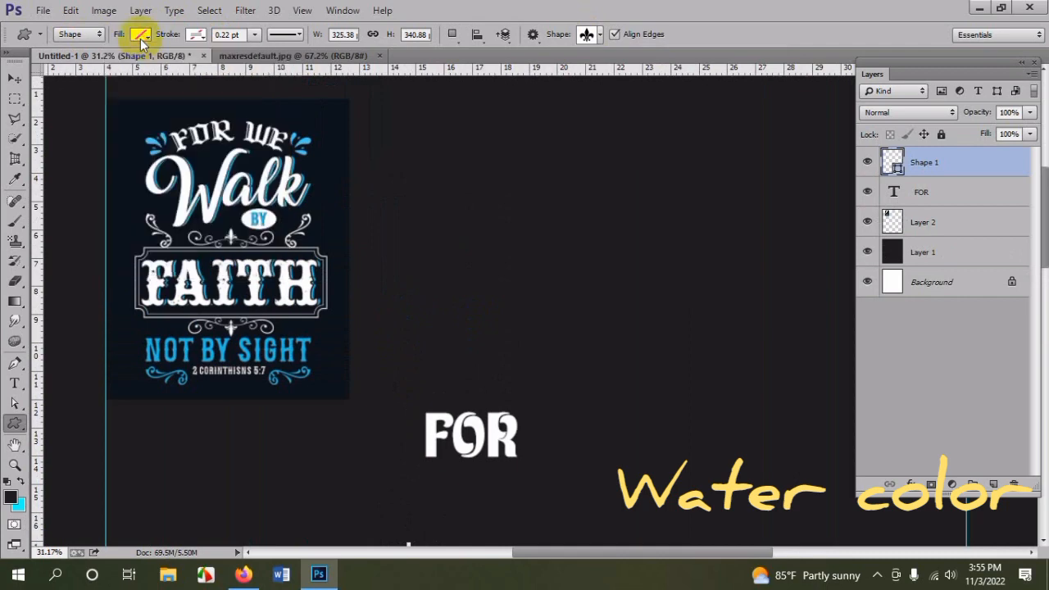
pyautogui.click(141, 34)
pyautogui.click(143, 155)
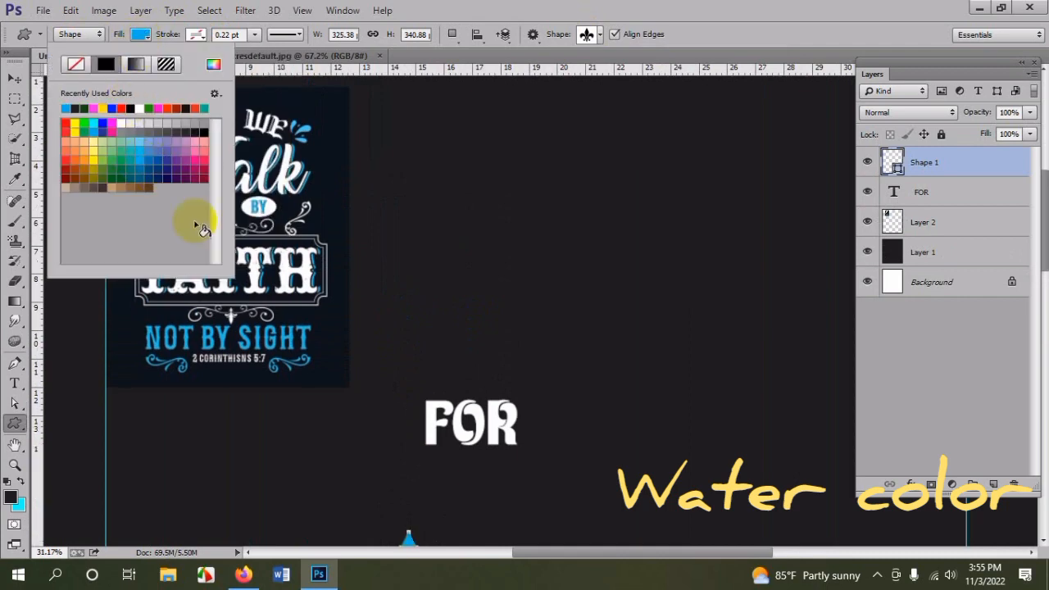
# - Place the fleur-de-lis just before the text "FOR", scaled down and rotated so that its tip points away from the lettering
pyautogui.click(12, 80)
pyautogui.click(439, 444)
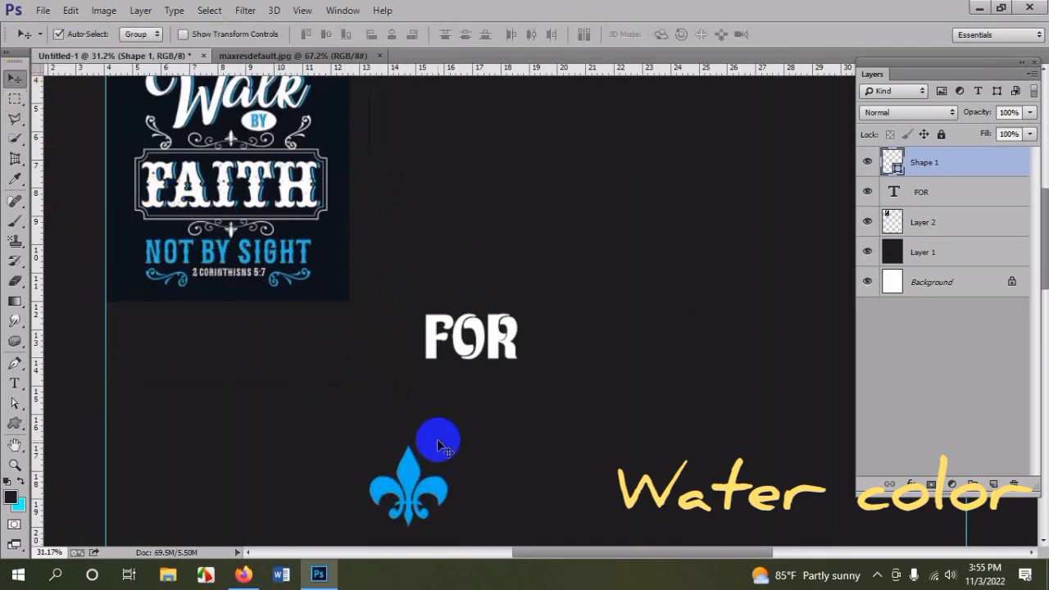
pyautogui.moveTo(412, 471); pyautogui.dragTo(369, 327)
pyautogui.hotkey('ctrl', 't')
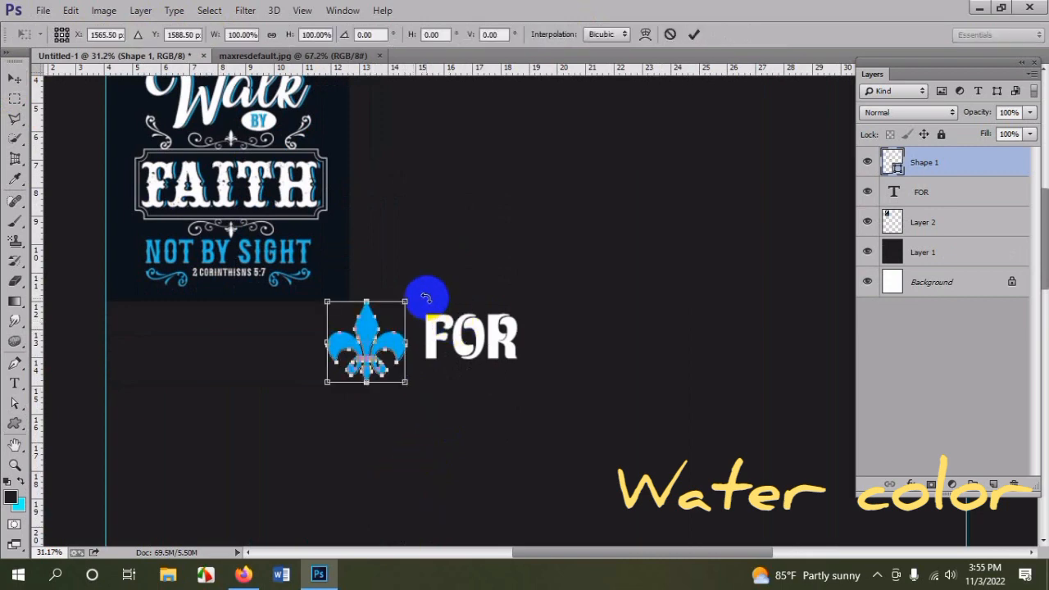
pyautogui.moveTo(426, 292); pyautogui.dragTo(562, 399)
pyautogui.scroll(2, 417, 368)
pyautogui.press('Return')
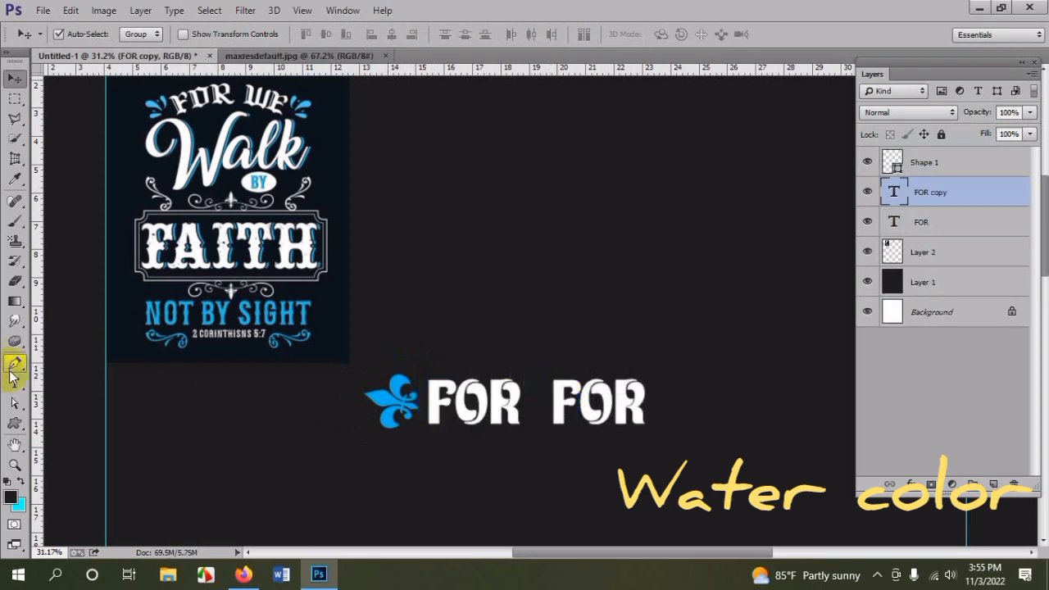
# - Replace the wording of the duplicated "FOR" text with "WE" and commit it
pyautogui.click(14, 381)
pyautogui.click(549, 402)
pyautogui.doubleClick(584, 399)
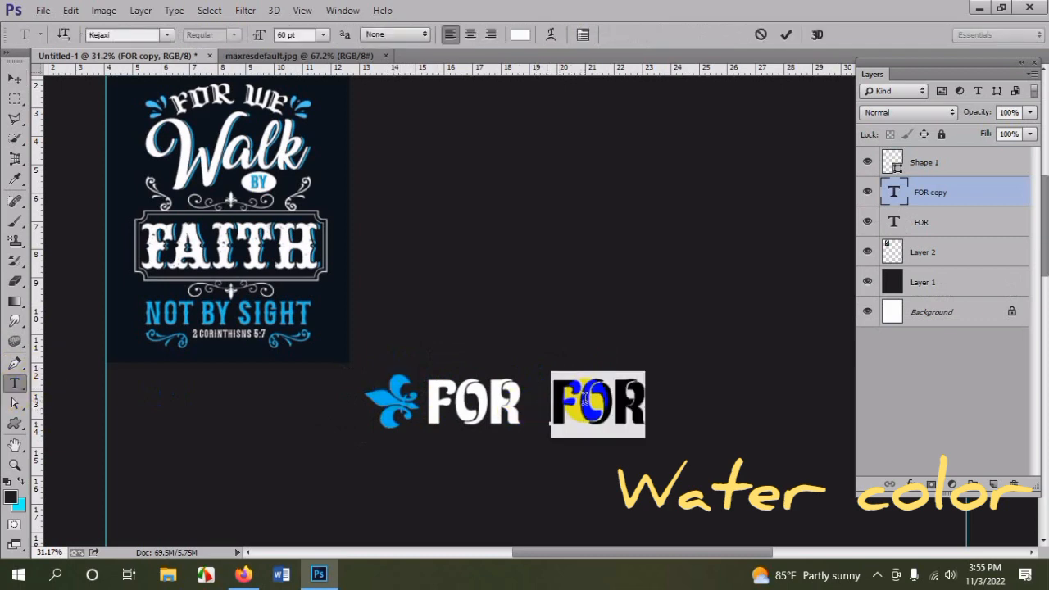
pyautogui.write('WE')
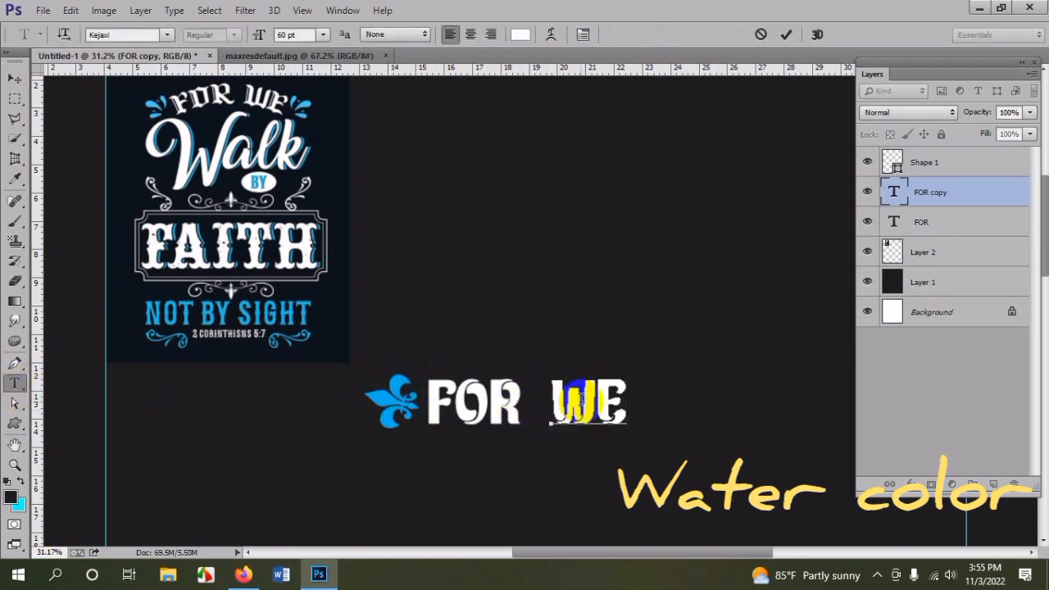
pyautogui.click(14, 78)
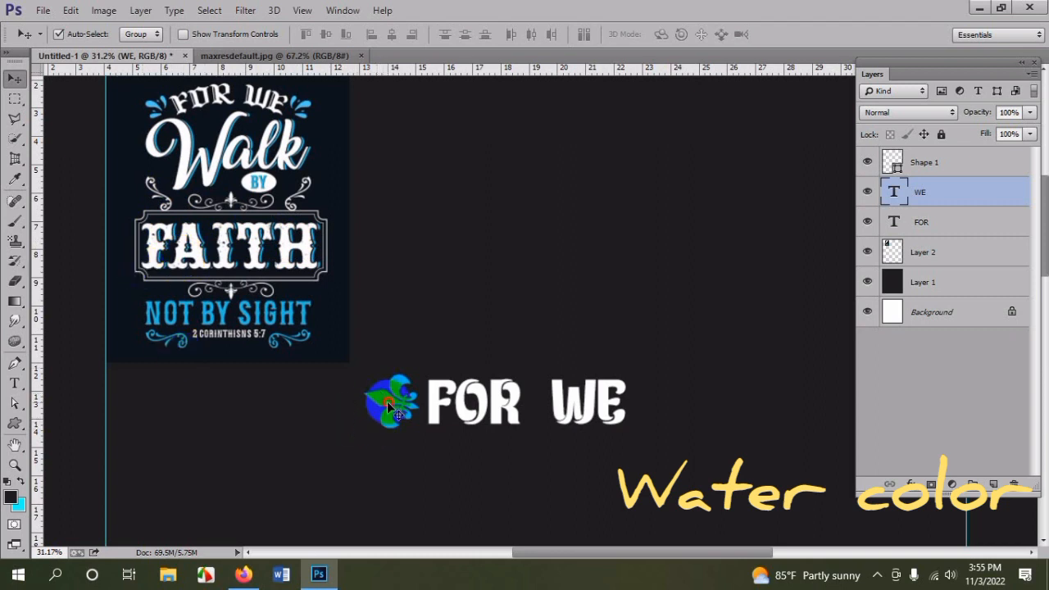
# - Duplicate the fleur-de-lis to the far side of "WE" and flip the copy horizontally
pyautogui.moveTo(386, 401); pyautogui.dragTo(656, 401)
pyautogui.hotkey('ctrl', 't')
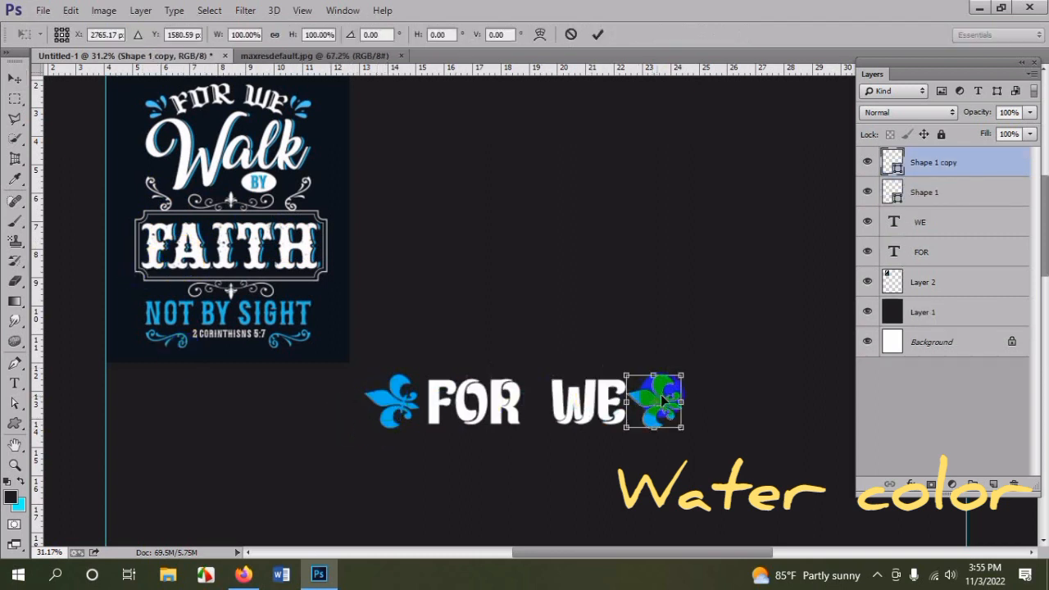
pyautogui.rightClick(664, 395)
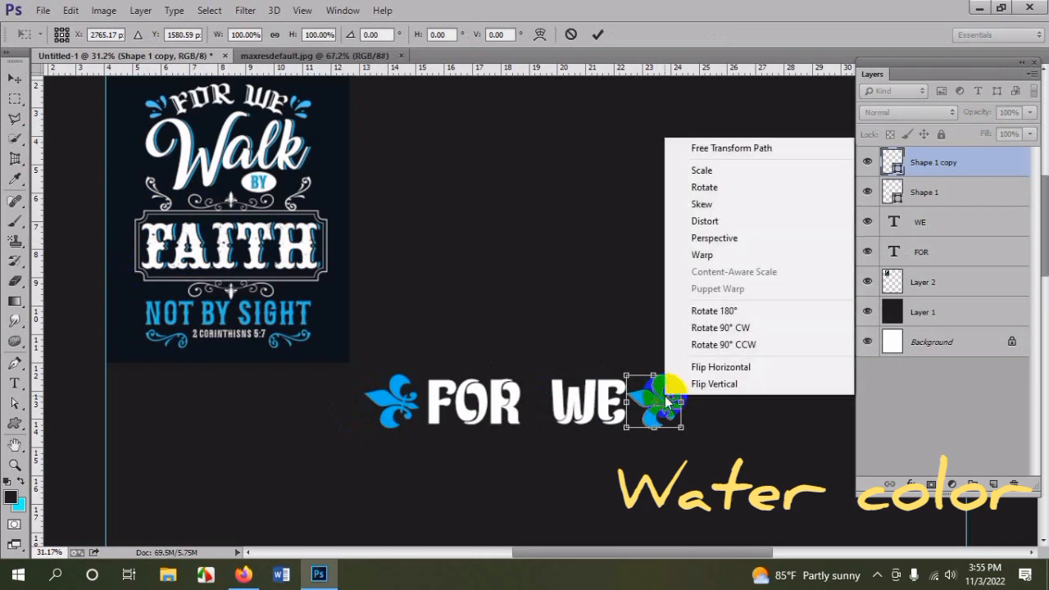
pyautogui.click(736, 366)
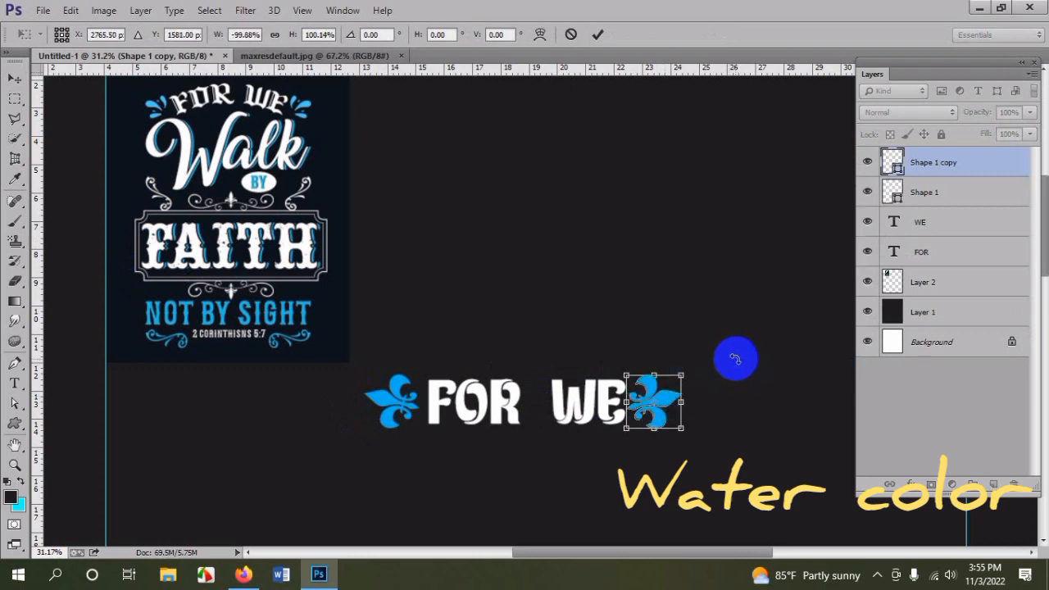
pyautogui.press('Return')
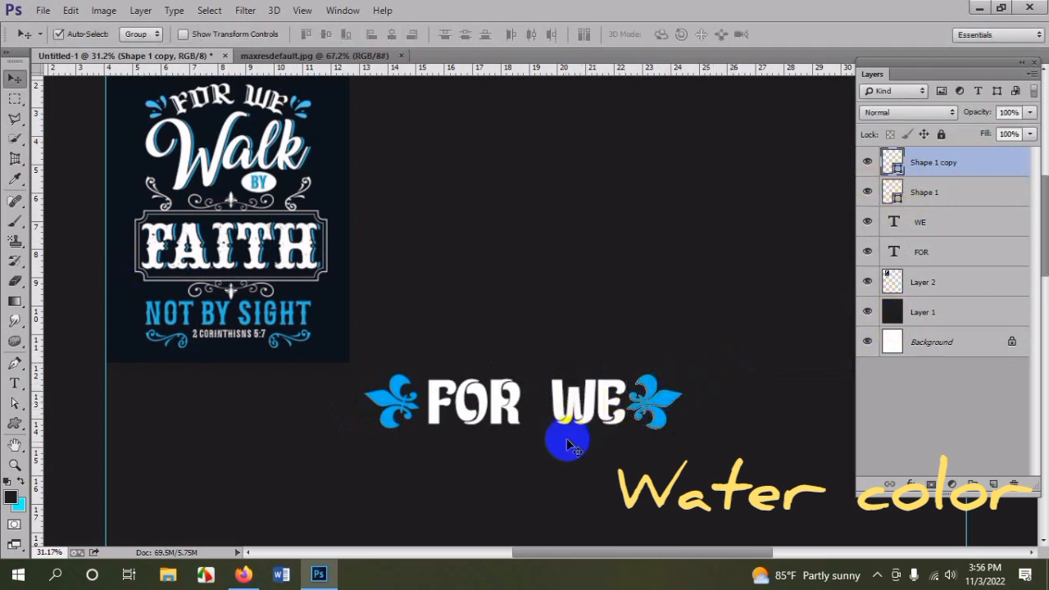
# - Group the text "FOR" with its fleur-de-lis and rotate the group by -15 degrees
pyautogui.keyDown('shift'); pyautogui.click(392, 398); pyautogui.keyUp('shift')
pyautogui.hotkey('ctrl', 'g')
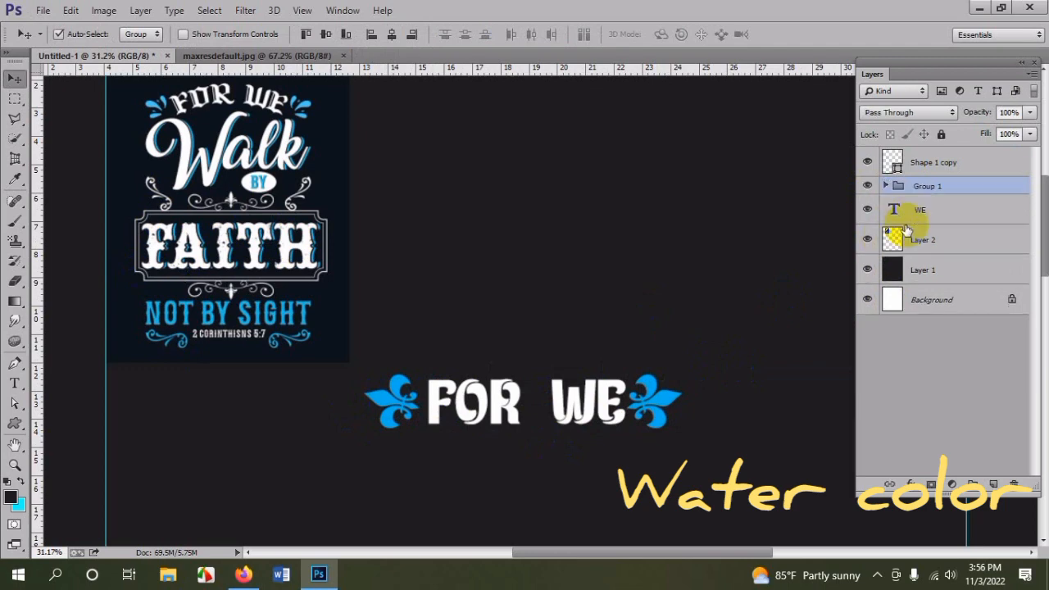
pyautogui.hotkey('ctrl', 't')
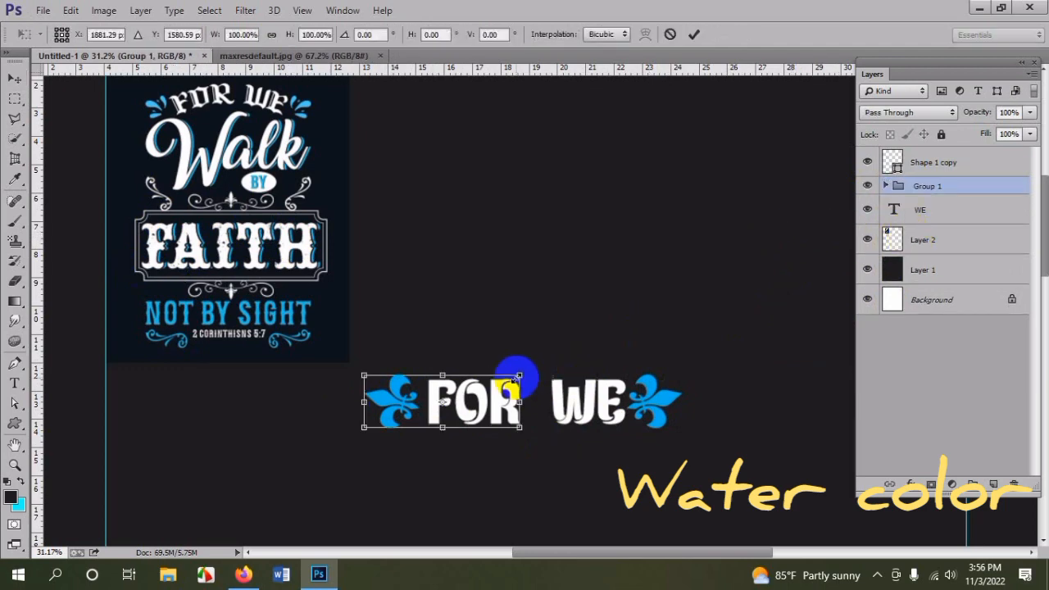
pyautogui.moveTo(538, 364); pyautogui.dragTo(514, 344)
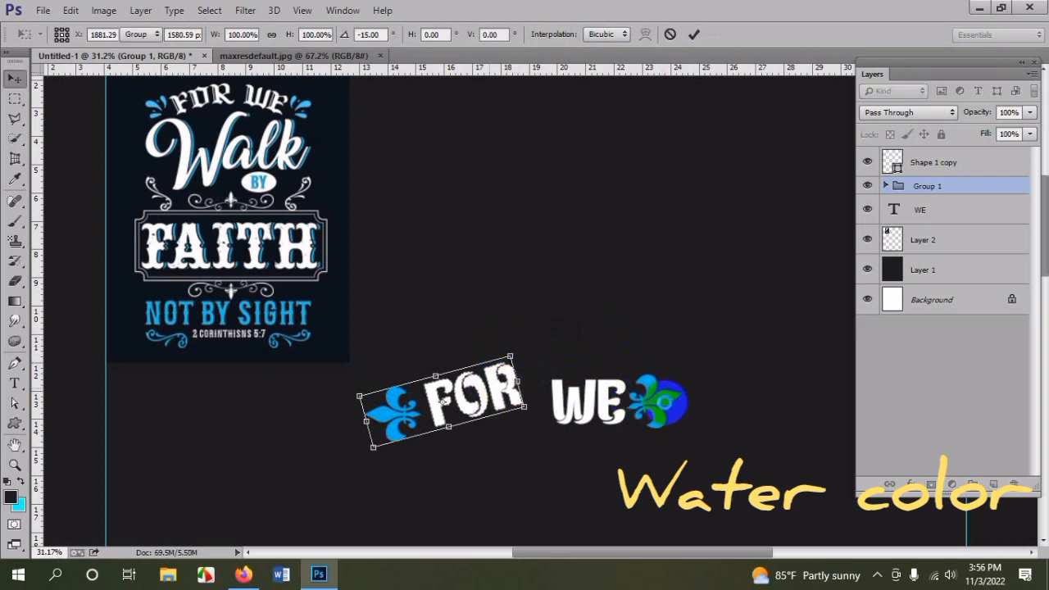
pyautogui.press('Return')
# - Group the text "WE" with its fleur-de-lis and tilt the group clockwise to form an arch with "FOR"
pyautogui.moveTo(660, 397); pyautogui.dragTo(940, 217)
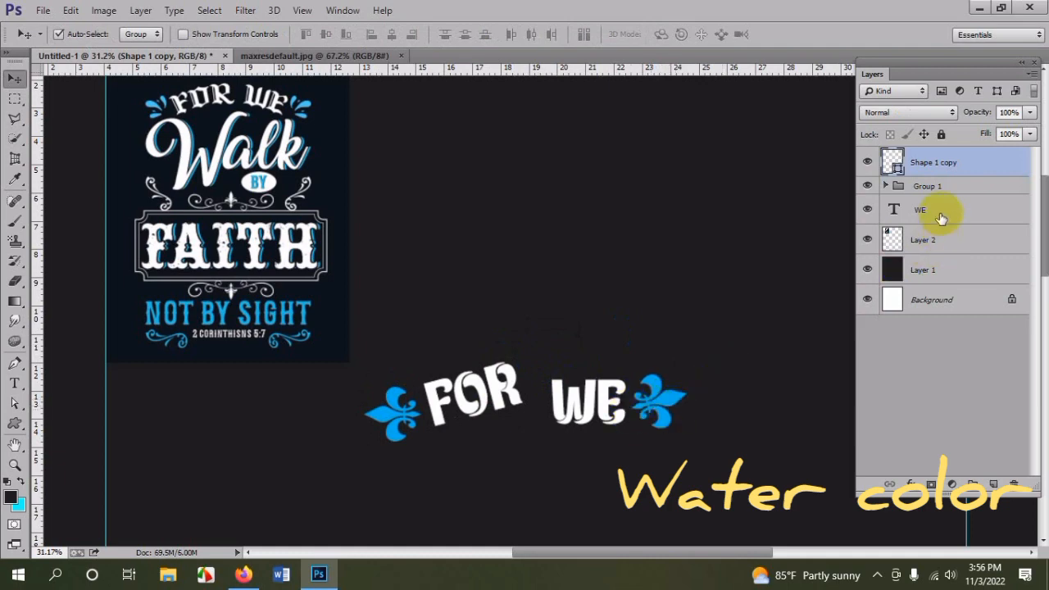
pyautogui.keyDown('ctrl'); pyautogui.click(929, 211); pyautogui.keyUp('ctrl')
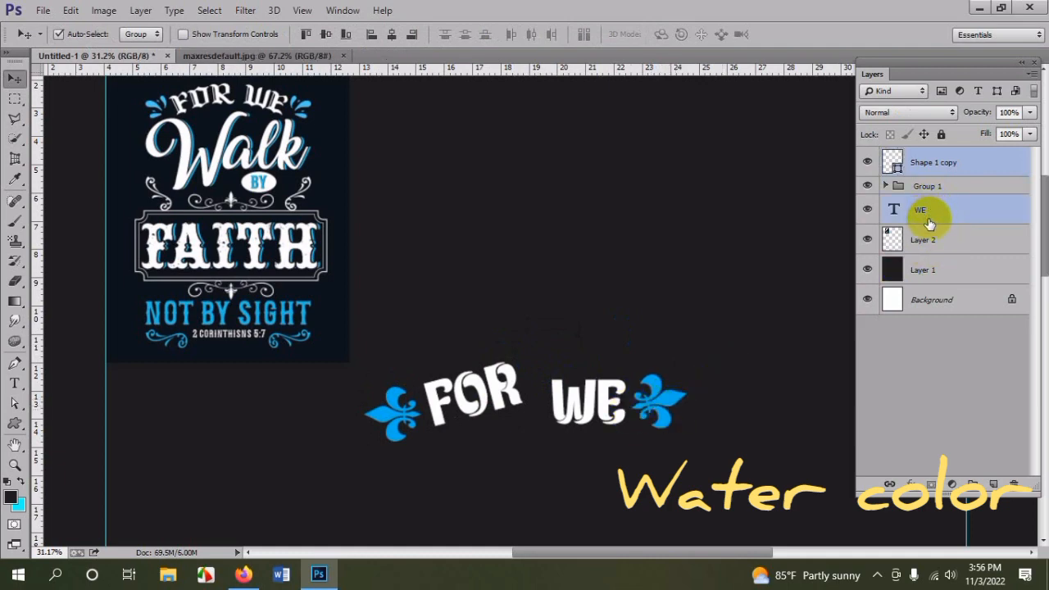
pyautogui.hotkey('ctrl', 'g')
pyautogui.hotkey('ctrl', 't')
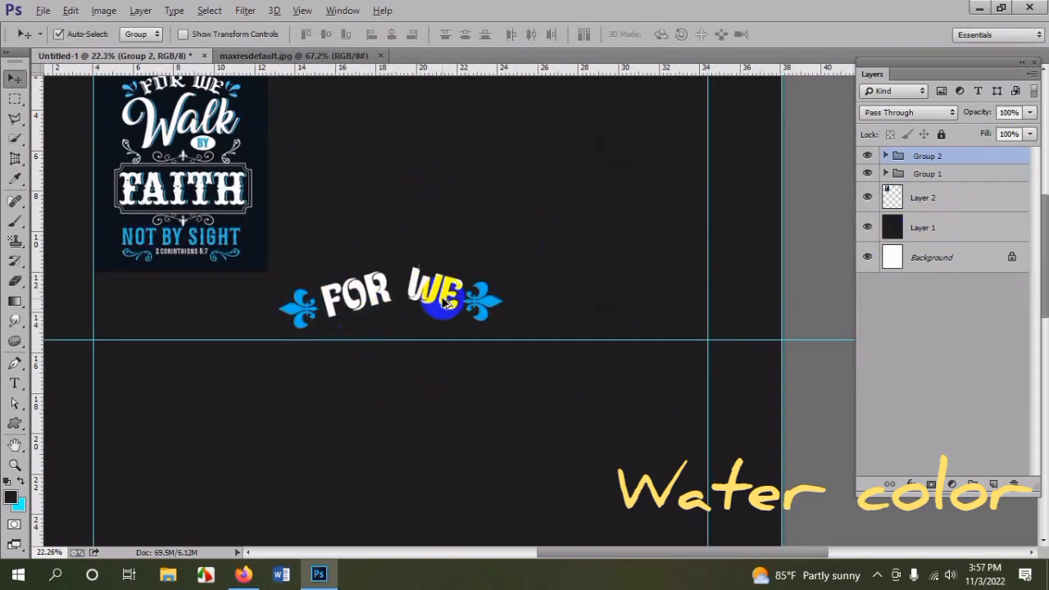
pyautogui.scroll(3, 444, 302)
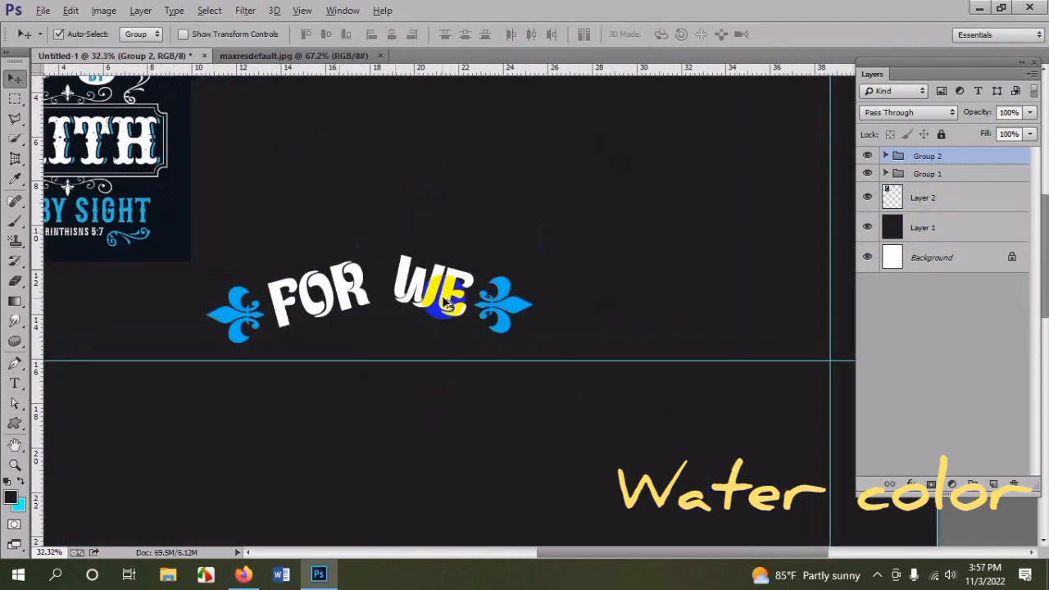
pyautogui.moveTo(443, 306); pyautogui.dragTo(443, 307)
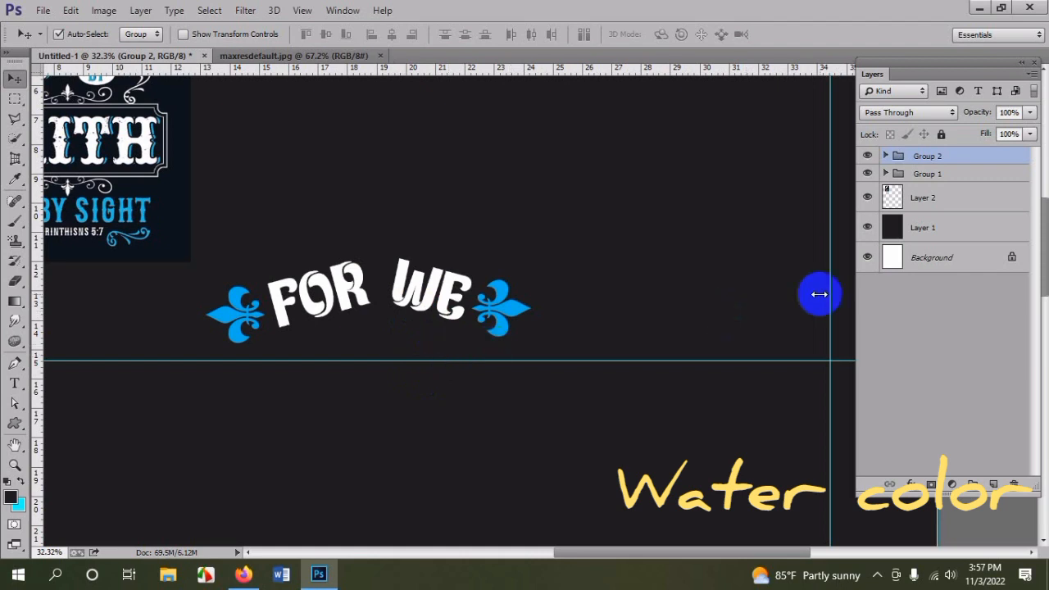
# - Rotate both "FOR" and "WE" groups together by 0.81 degrees and move them slightly down to the horizontal guide
pyautogui.hotkey('ctrl', 't')
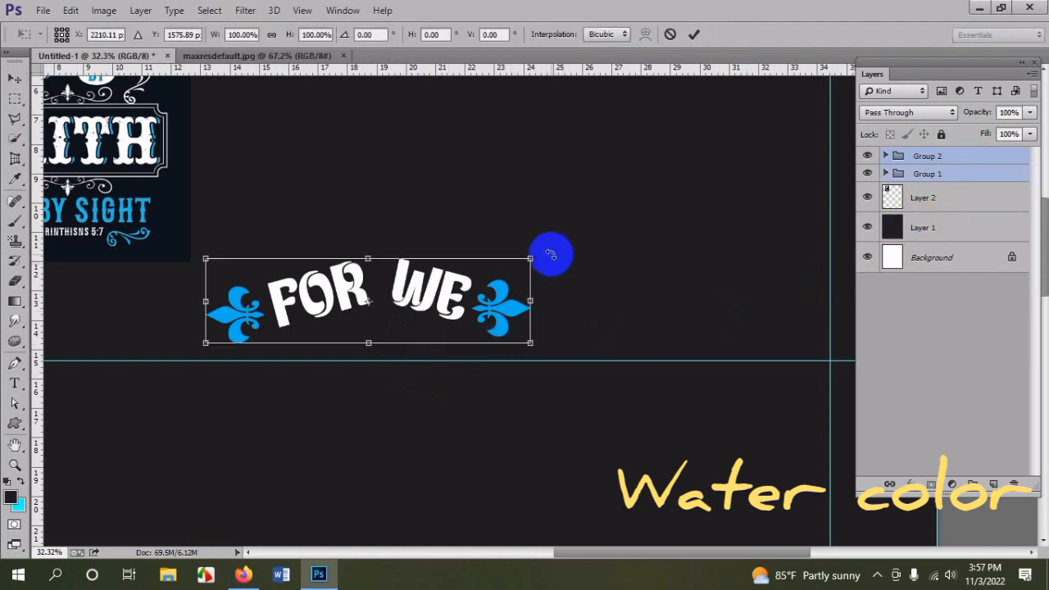
pyautogui.moveTo(547, 249); pyautogui.dragTo(546, 250)
pyautogui.moveTo(480, 297); pyautogui.dragTo(471, 318)
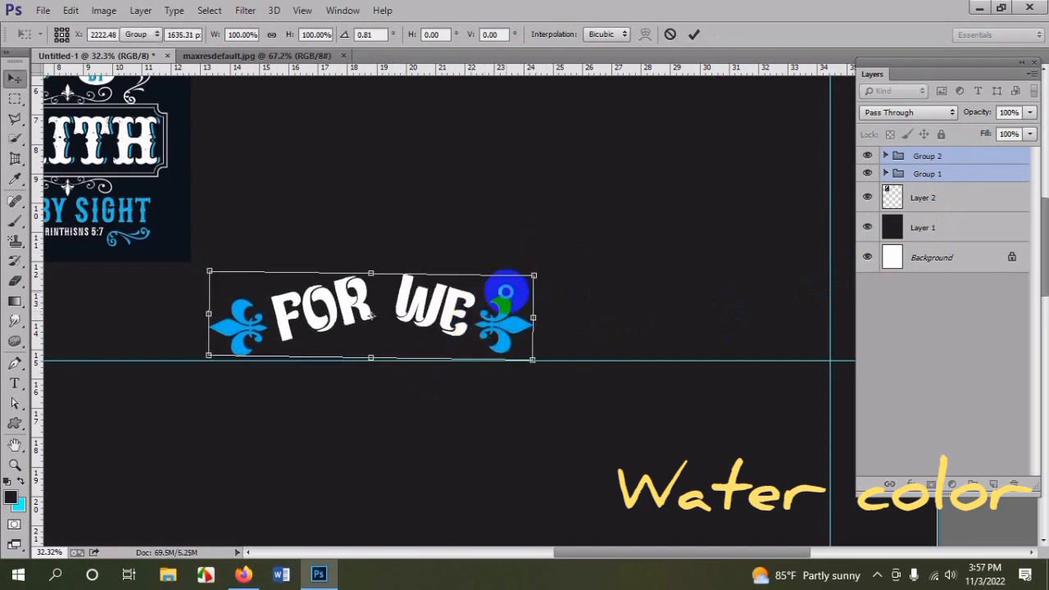
pyautogui.doubleClick(505, 292)
# - Add the text "WALK" in 60 pt Impact below the arched "FOR WE" lettering
pyautogui.scroll(-3, 492, 320)
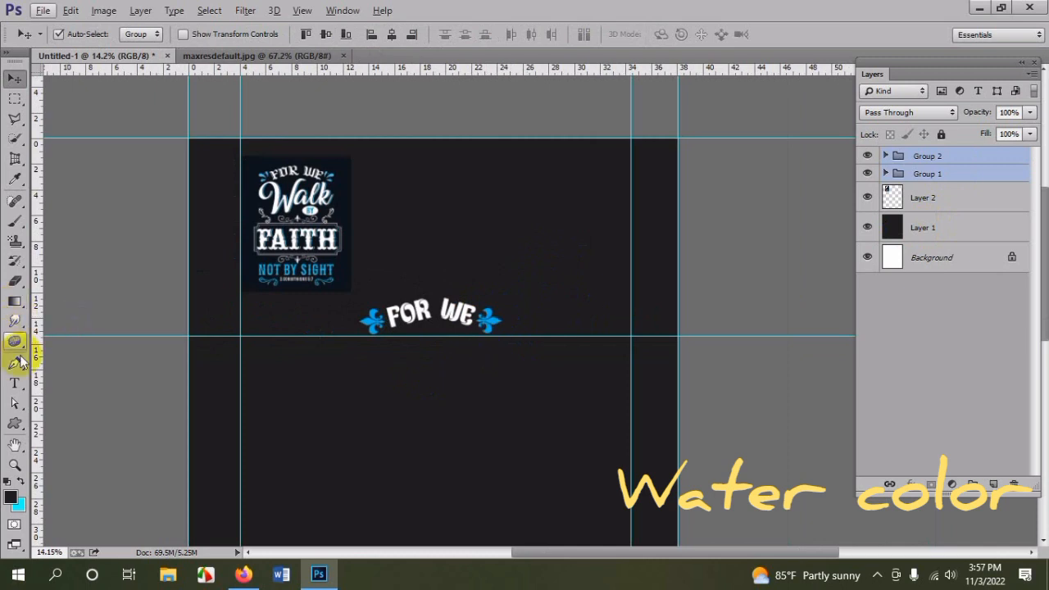
pyautogui.click(17, 383)
pyautogui.click(399, 362)
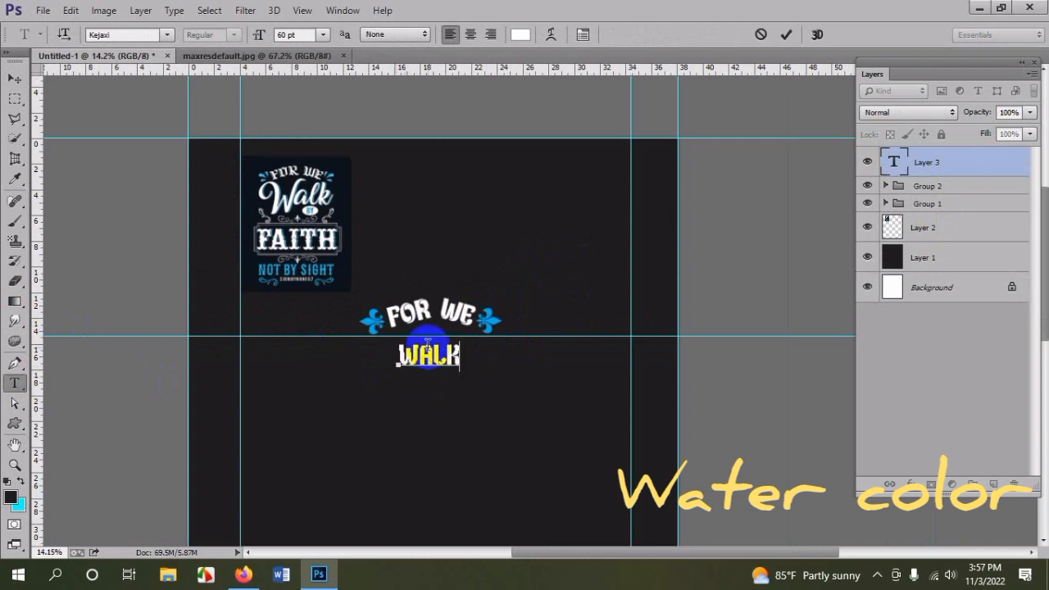
pyautogui.press('ctrl')
pyautogui.hotkey('ctrl', 'a')
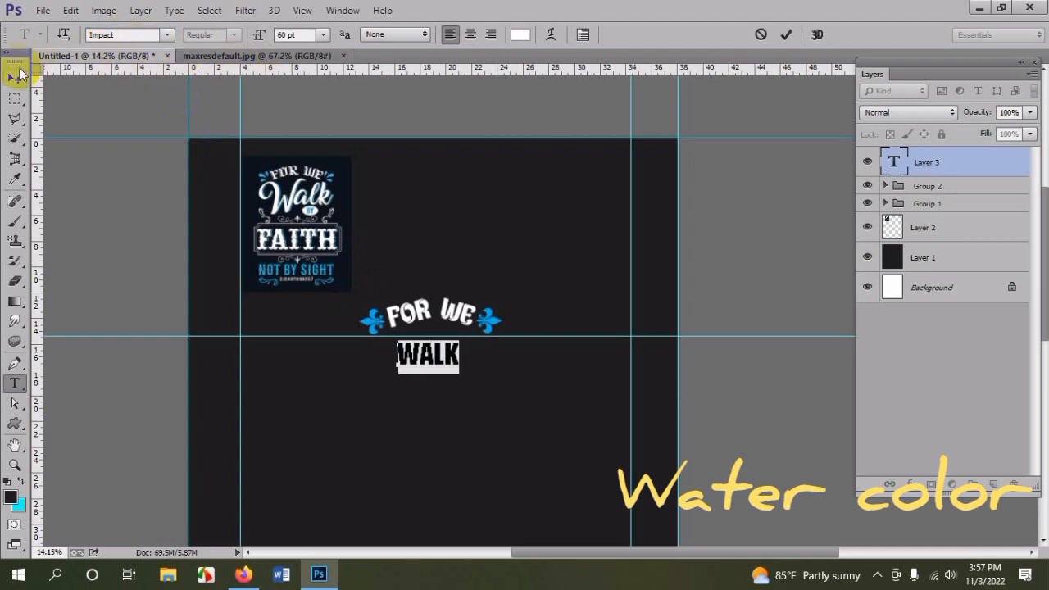
pyautogui.click(18, 82)
# - Check the "Walk" lettering in the reference image and move the text "WALK" up close beneath "FOR WE"
pyautogui.scroll(8, 295, 185)
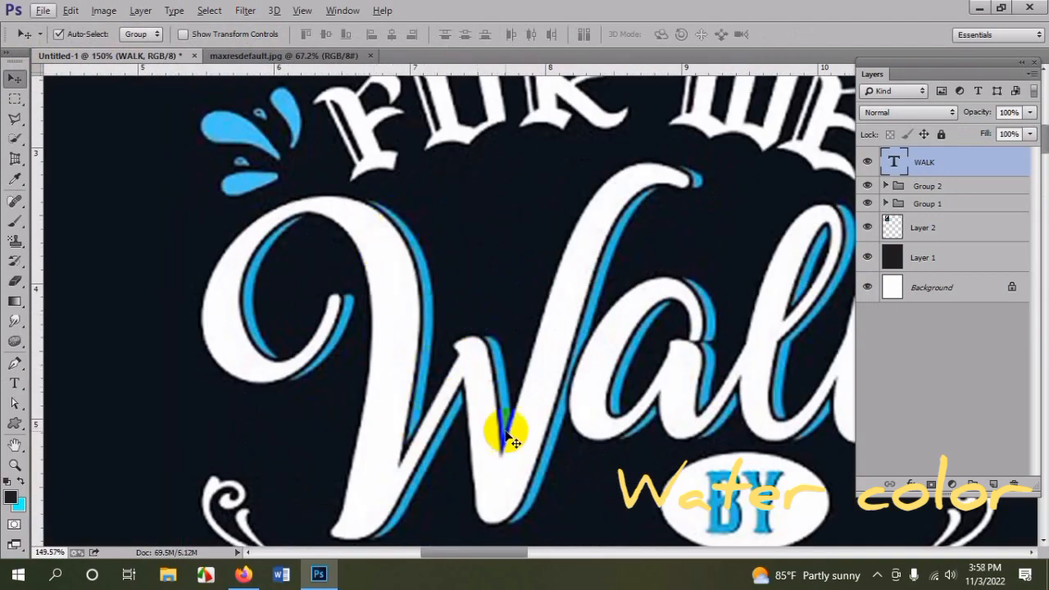
pyautogui.scroll(-8, 529, 237)
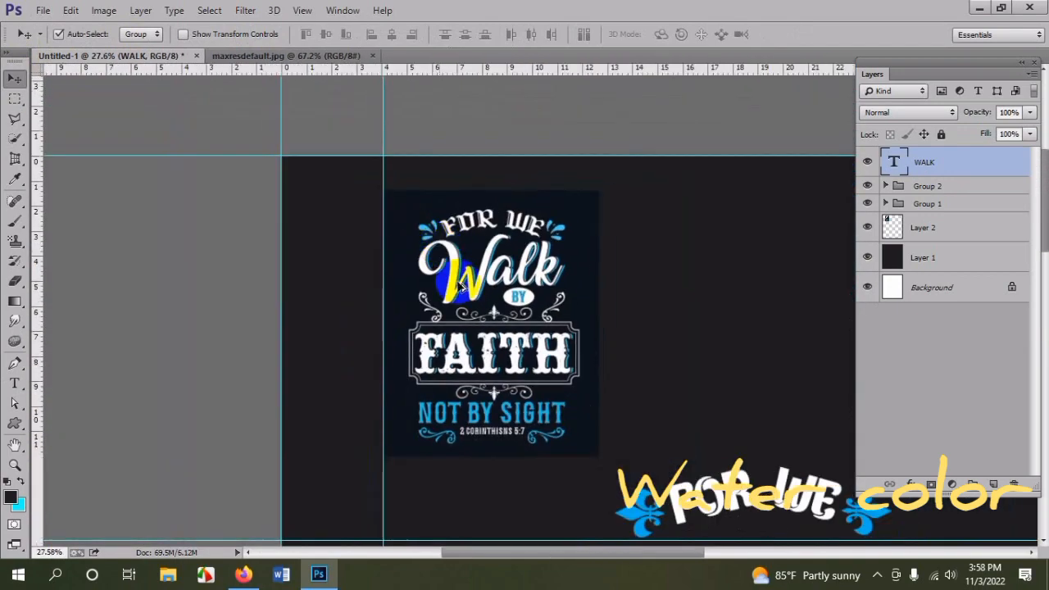
pyautogui.scroll(3, 632, 377)
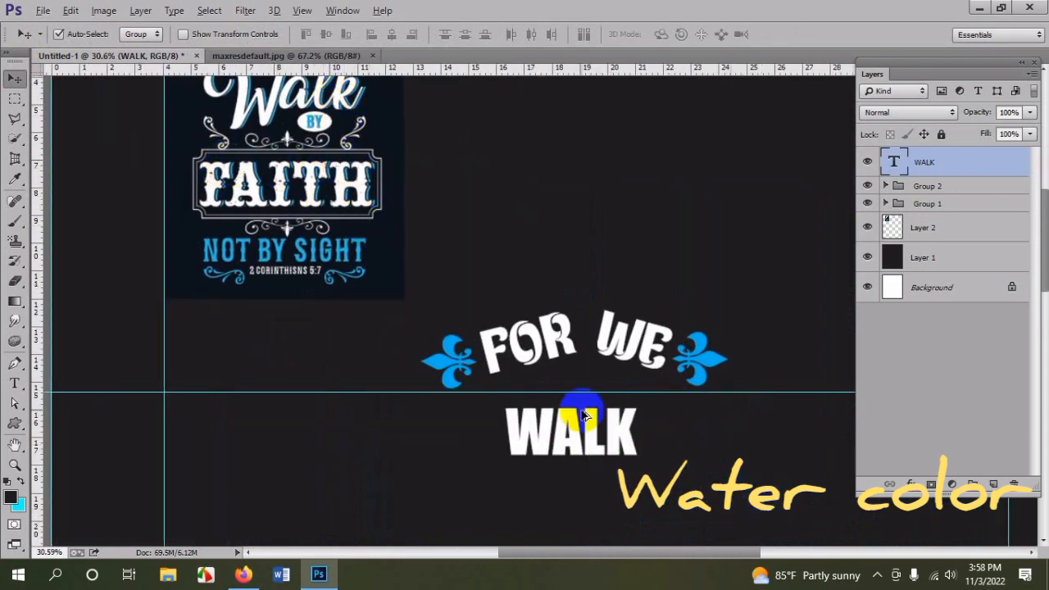
pyautogui.moveTo(584, 416)
pyautogui.mouseDown()
pyautogui.moveTo(596, 428)
pyautogui.moveTo(602, 394)
pyautogui.moveTo(591, 418)
pyautogui.mouseUp()
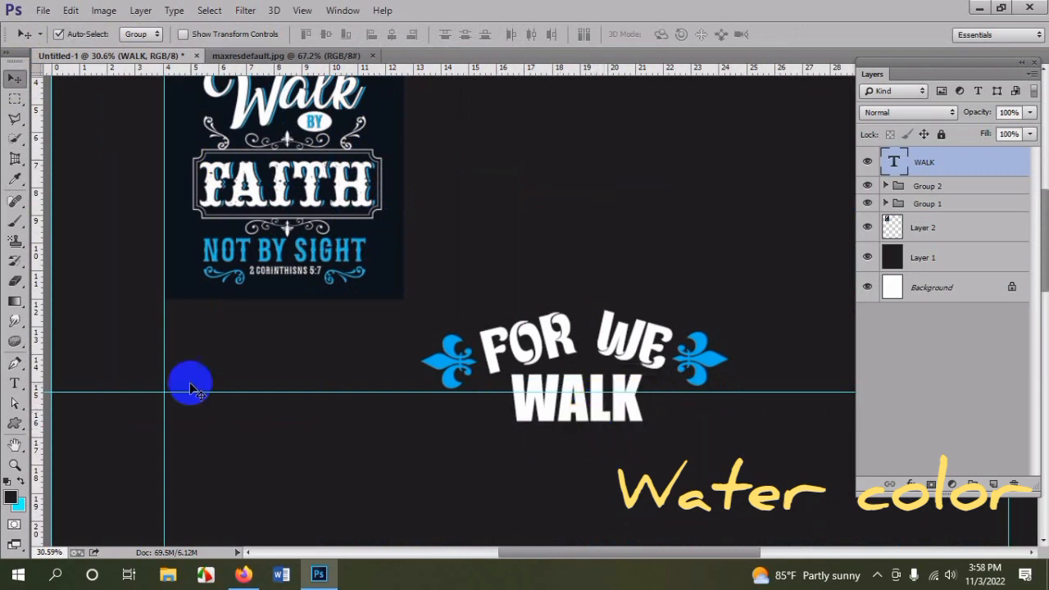
# - Warp the text "WALK" with the horizontal Arc Upper style and a bend of +34%
pyautogui.click(14, 385)
pyautogui.doubleClick(573, 395)
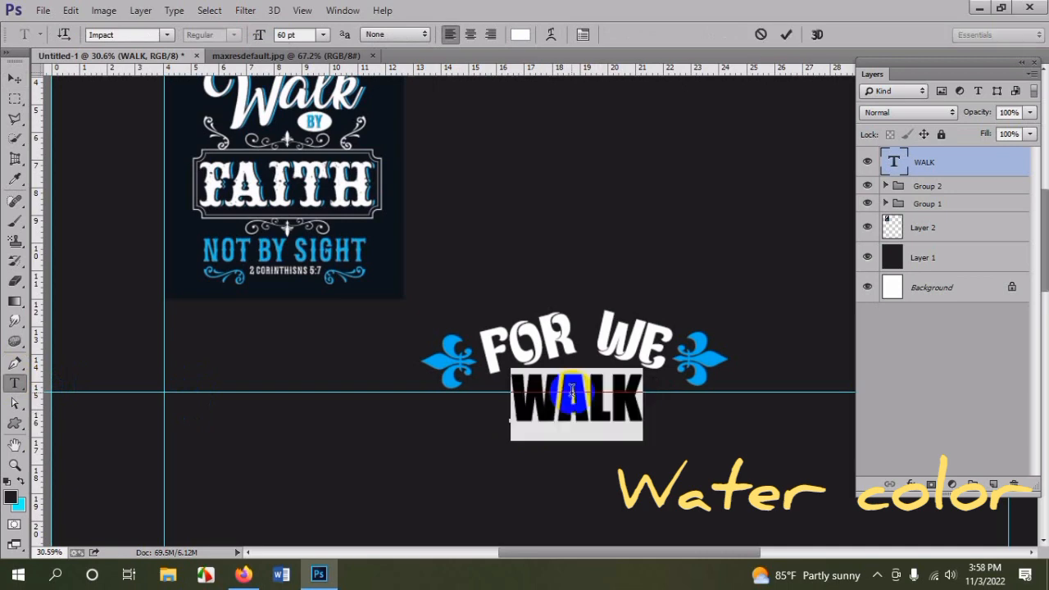
pyautogui.click(522, 35)
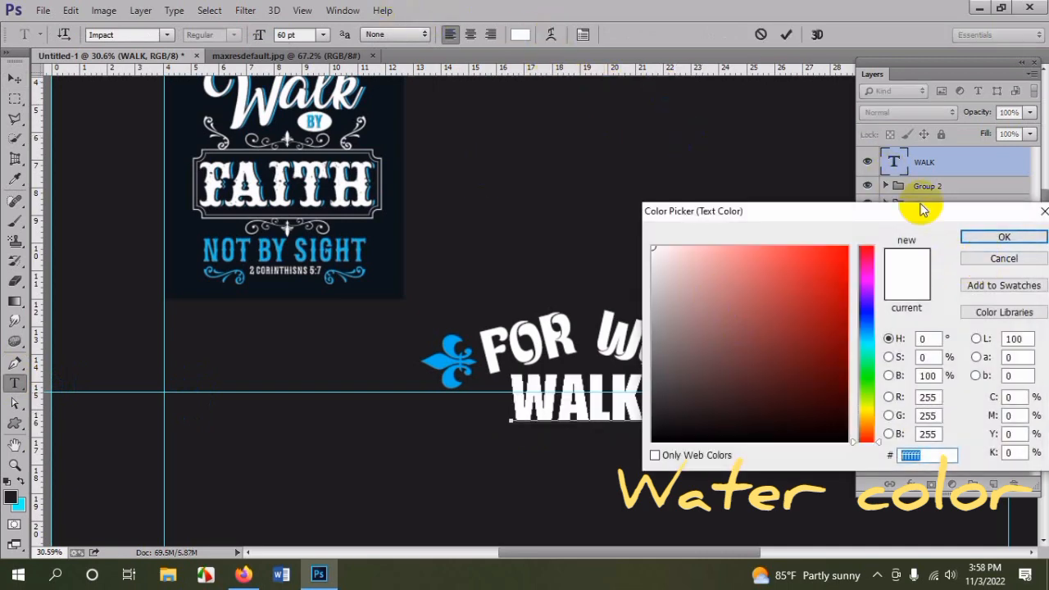
pyautogui.click(987, 259)
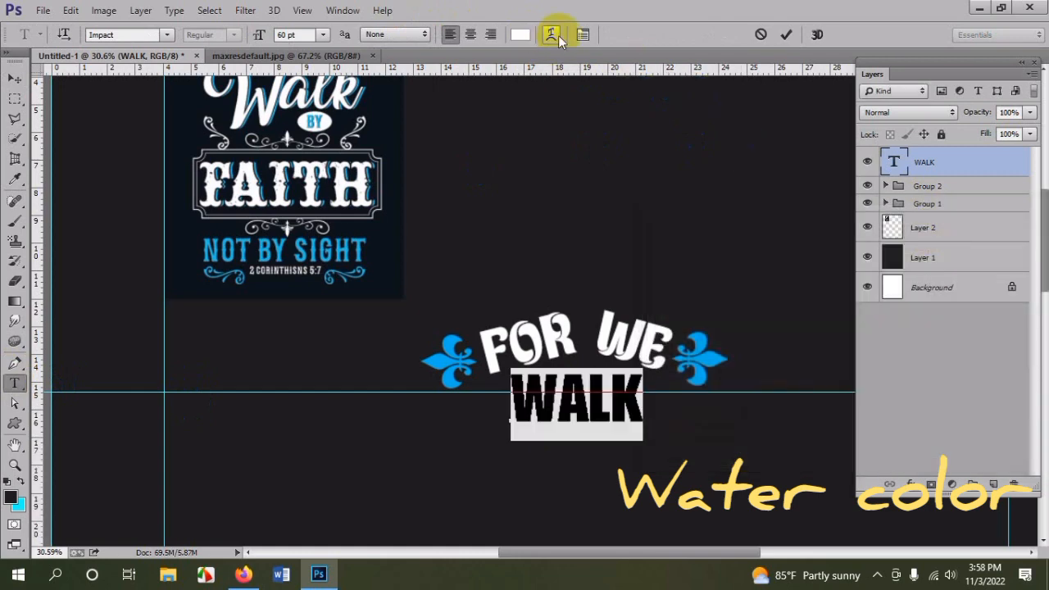
pyautogui.click(552, 35)
pyautogui.click(725, 153)
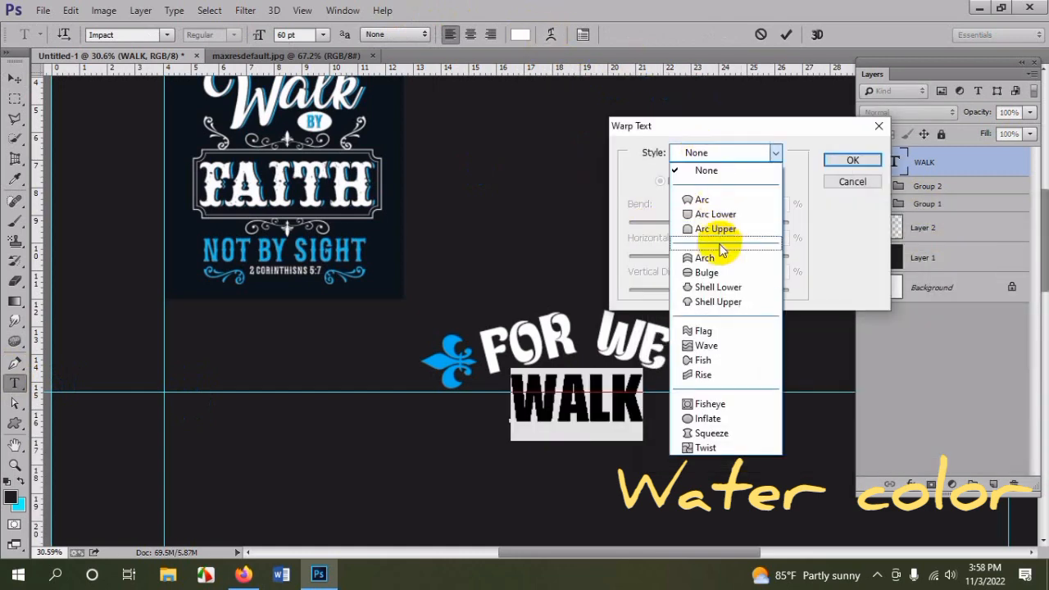
pyautogui.click(713, 230)
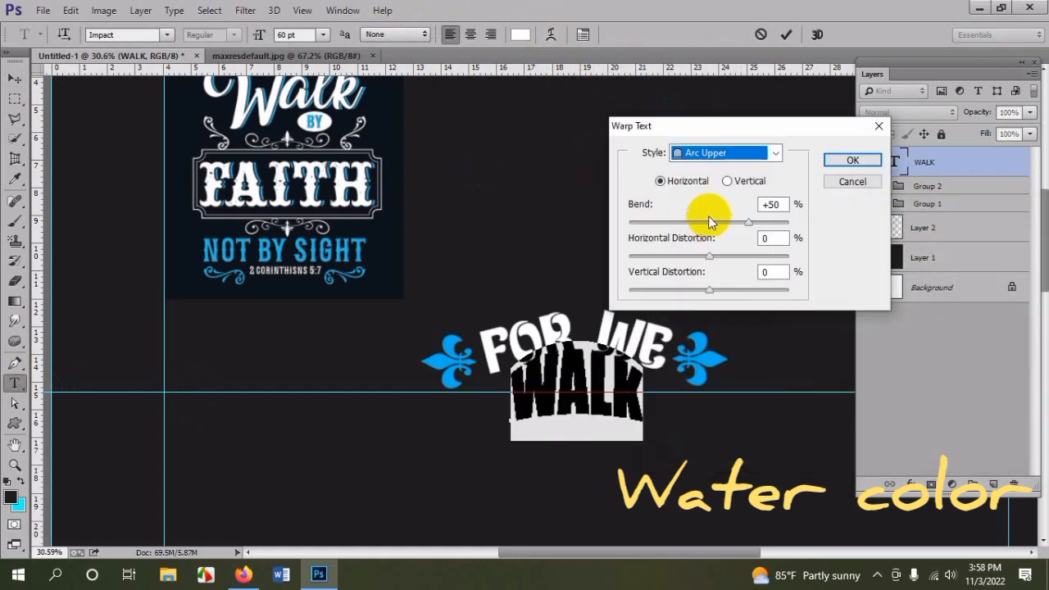
pyautogui.moveTo(715, 132); pyautogui.dragTo(800, 201)
pyautogui.moveTo(830, 301); pyautogui.dragTo(823, 299)
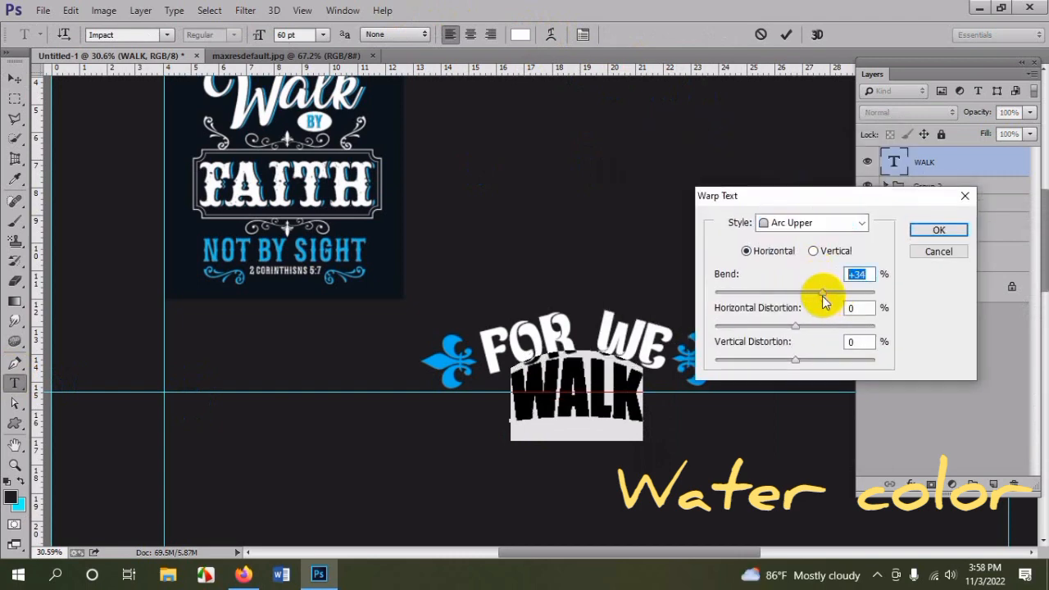
pyautogui.click(938, 229)
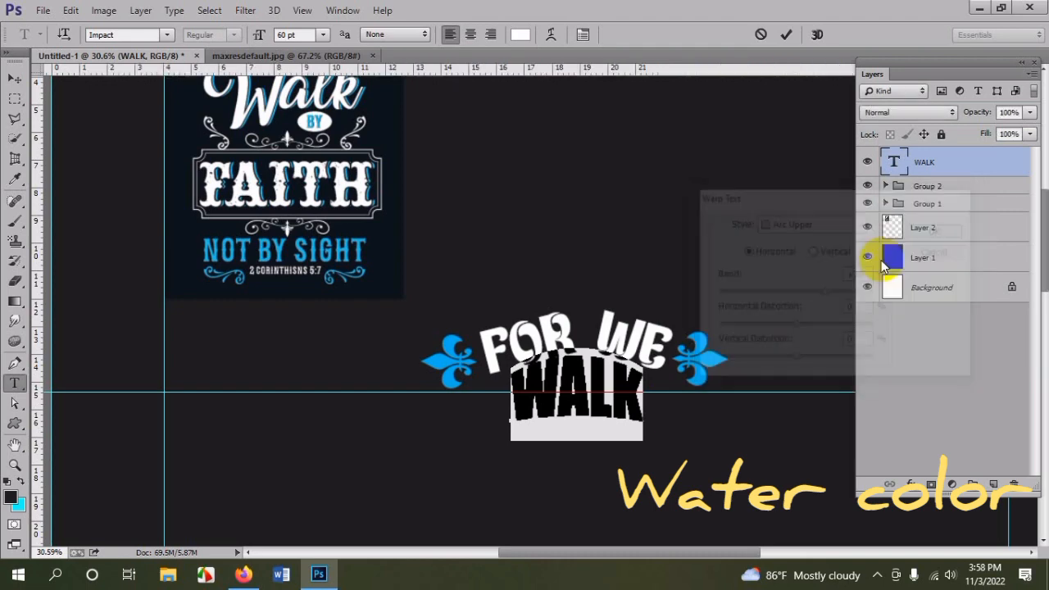
pyautogui.click(14, 79)
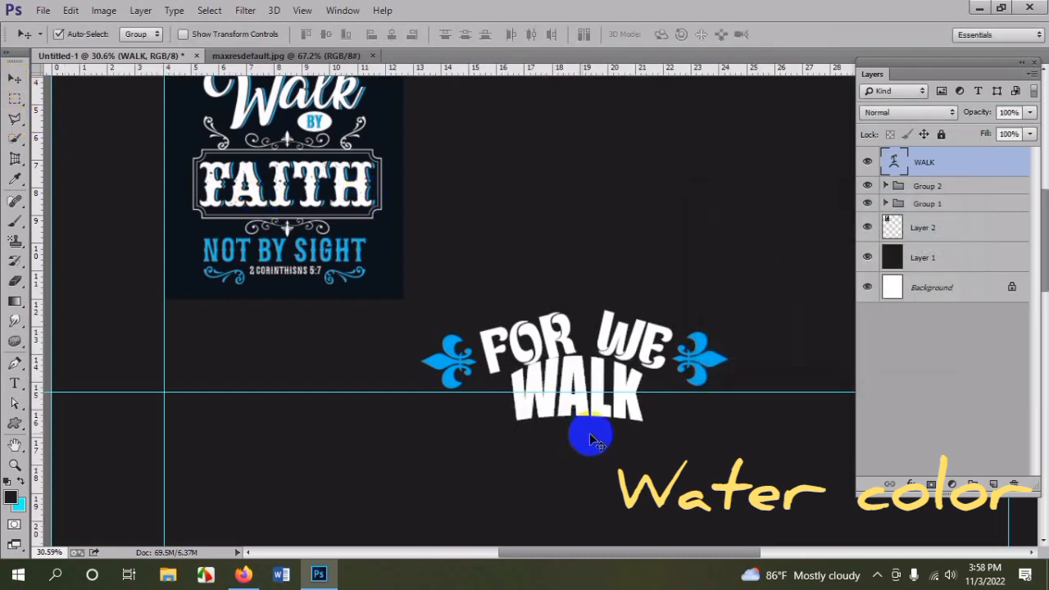
# - Enlarge "WALK" proportionally to the width of "FOR WE", ending with a 122.60% scaling, and nudge it slightly right and up
pyautogui.hotkey('ctrl', 't')
pyautogui.moveTo(599, 421); pyautogui.dragTo(614, 446)
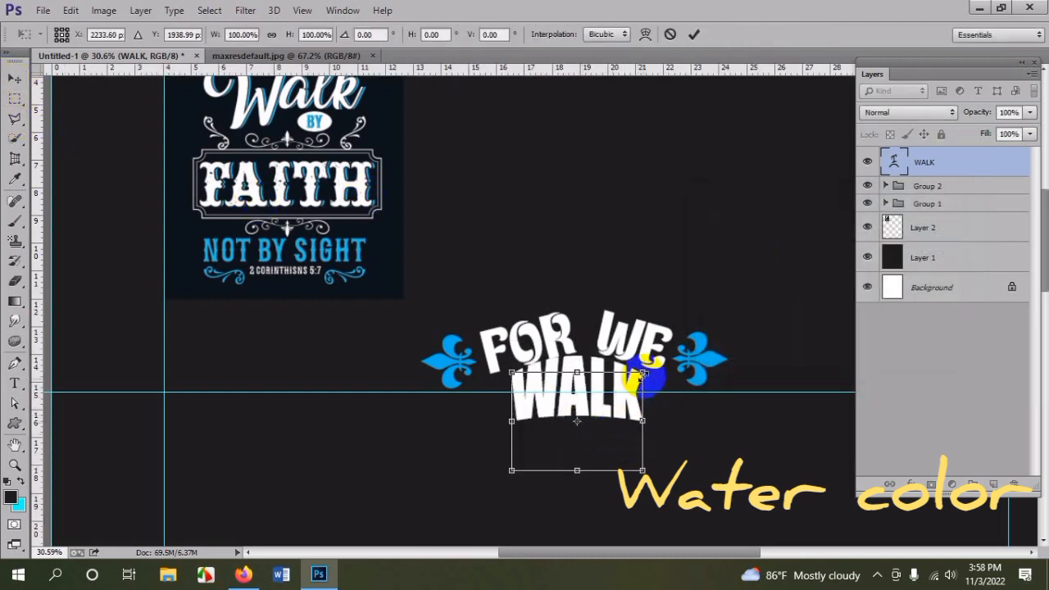
pyautogui.moveTo(642, 373); pyautogui.dragTo(678, 343)
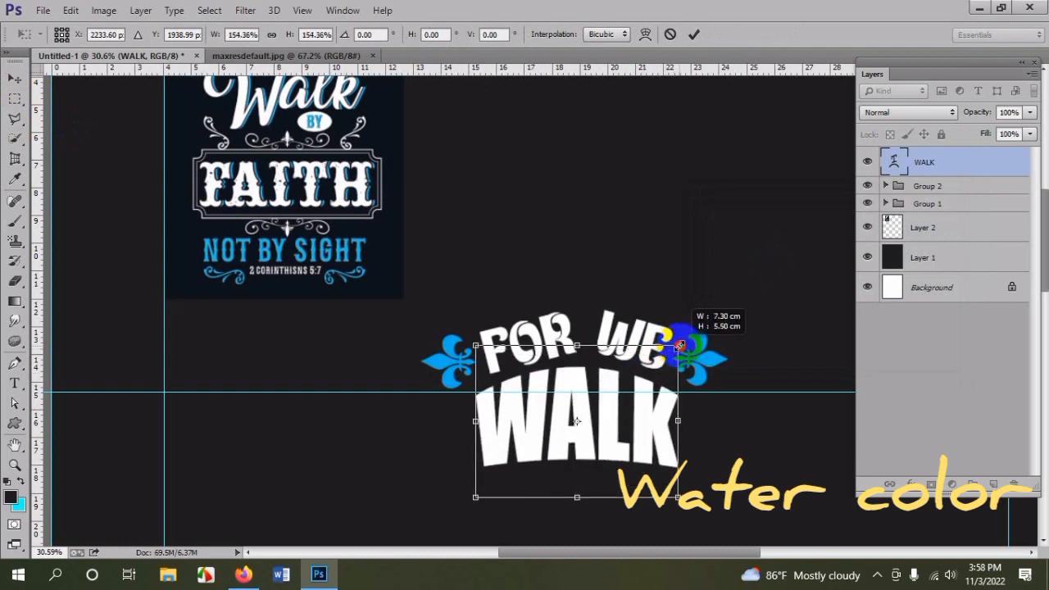
pyautogui.press('Return')
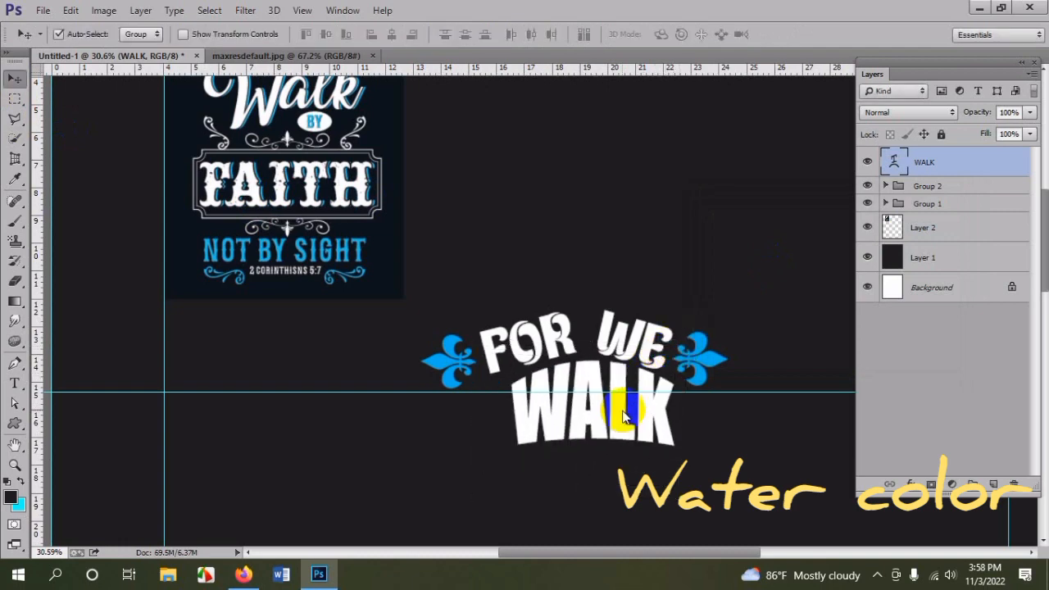
pyautogui.hotkey('ctrl', 't')
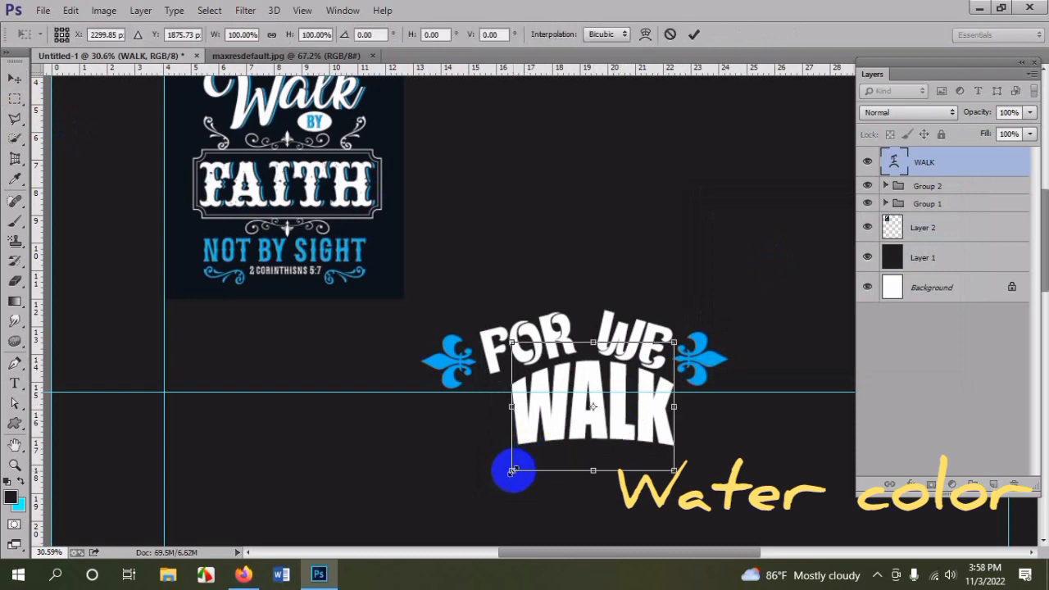
pyautogui.moveTo(510, 469); pyautogui.dragTo(469, 491)
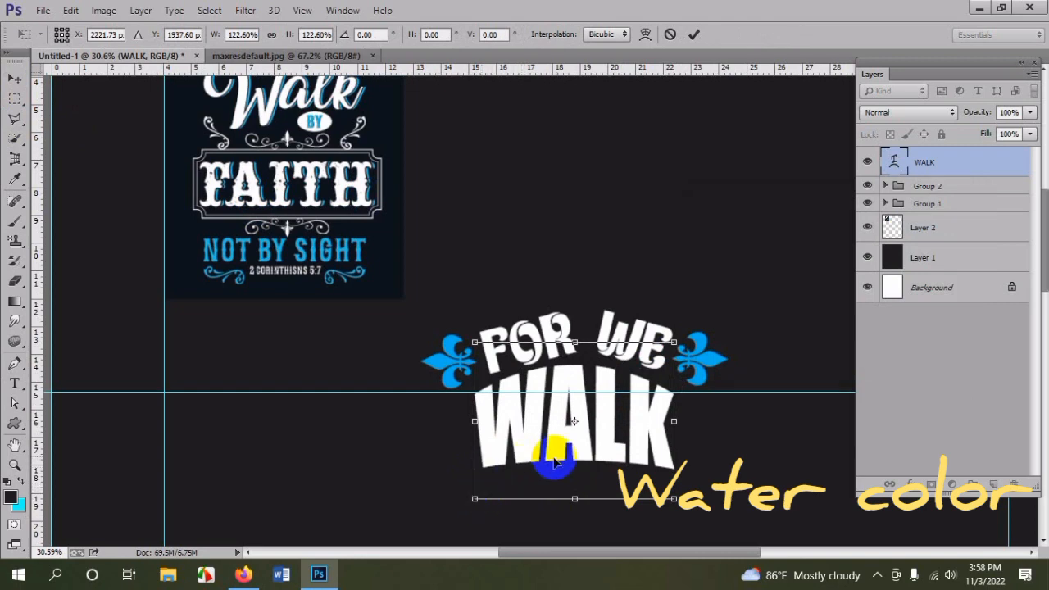
pyautogui.doubleClick(575, 421)
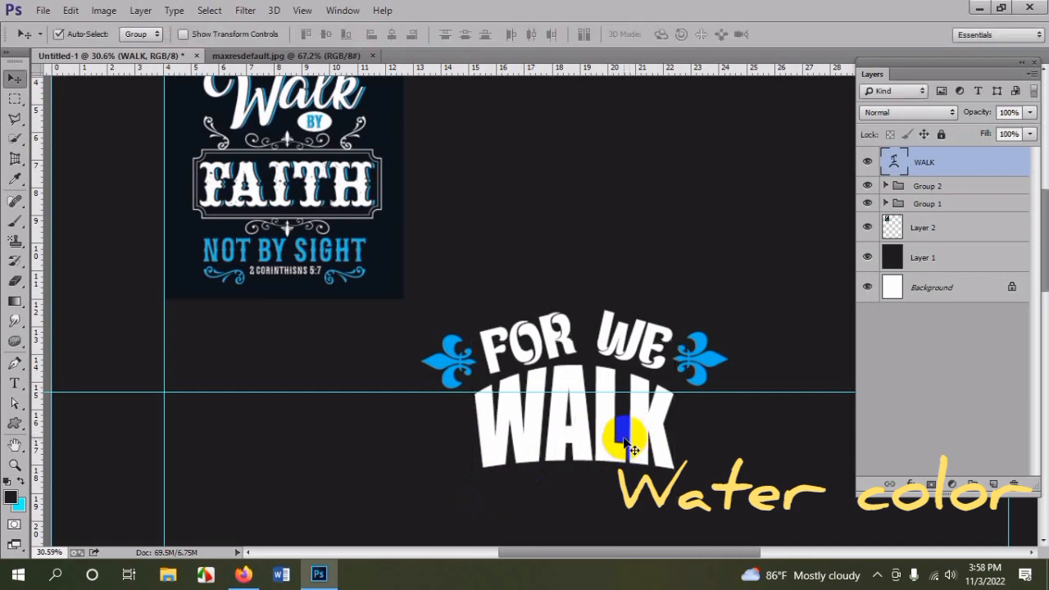
pyautogui.press('Right')
pyautogui.press('Right')
pyautogui.press('Up')
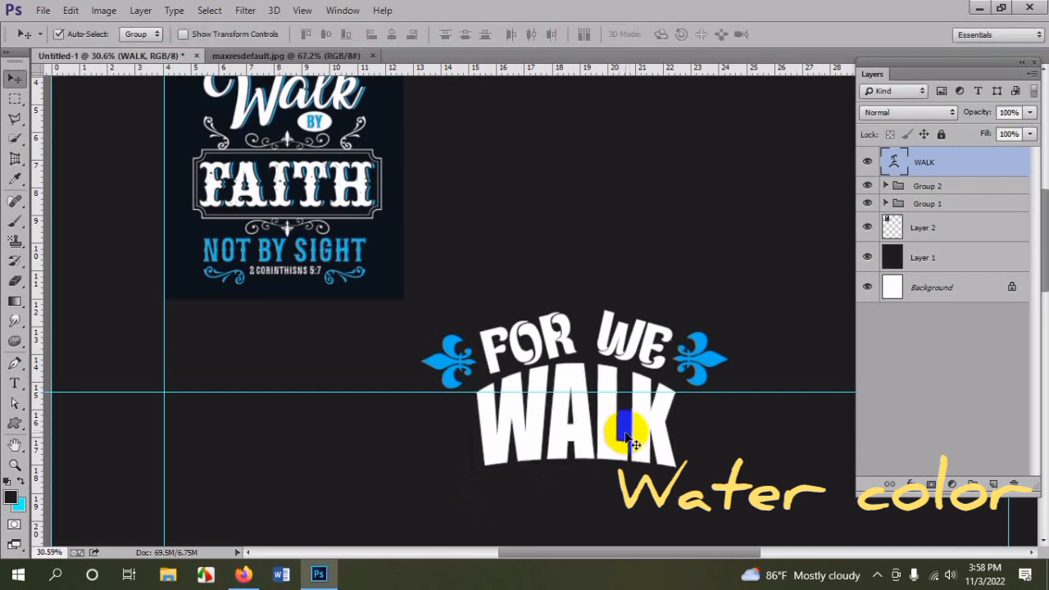
# - Add the text "BY" in 60 pt Times New Roman Bold over the lower part of the reference image
pyautogui.scroll(-3, 610, 439)
pyautogui.scroll(3, 342, 186)
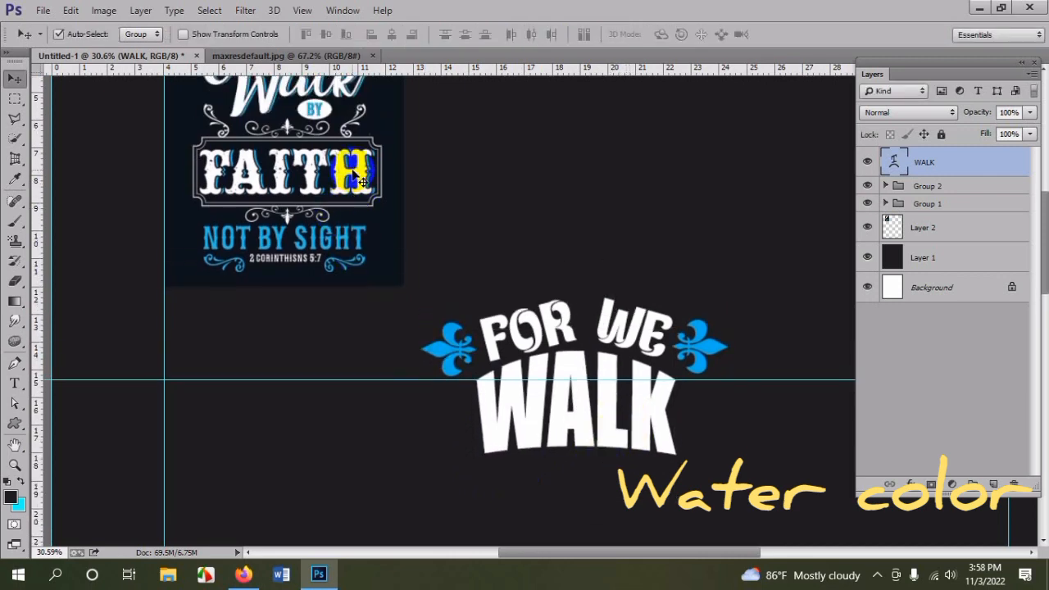
pyautogui.click(16, 382)
pyautogui.click(278, 301)
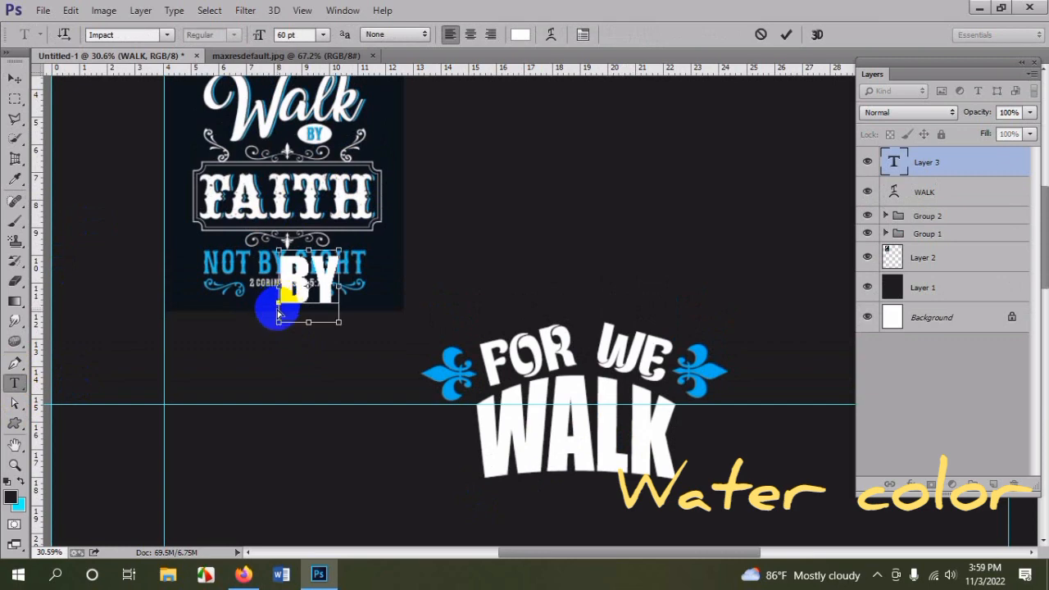
pyautogui.hotkey('ctrl', 'a')
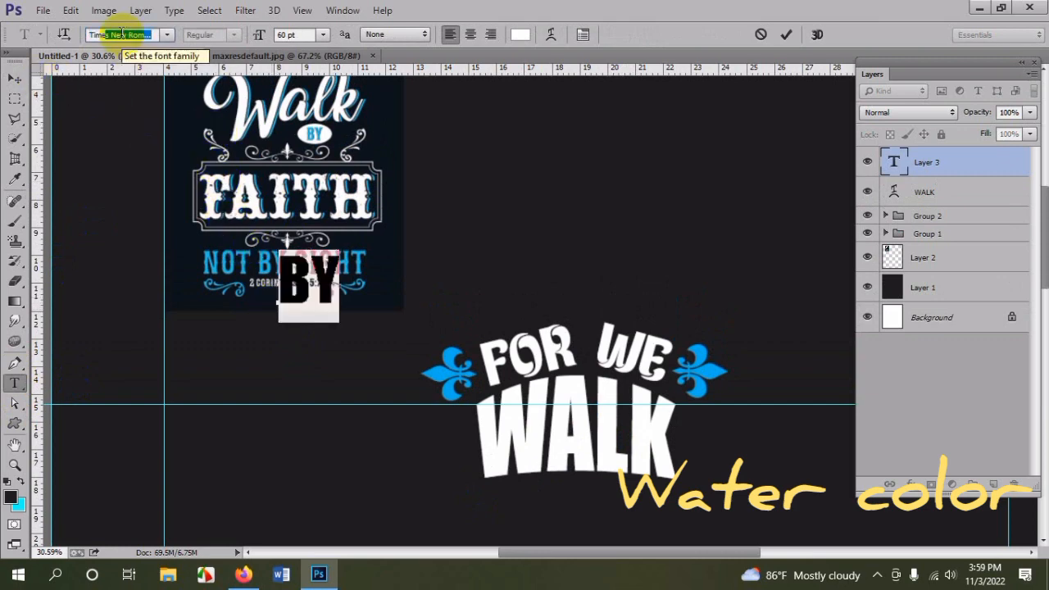
pyautogui.press('Return')
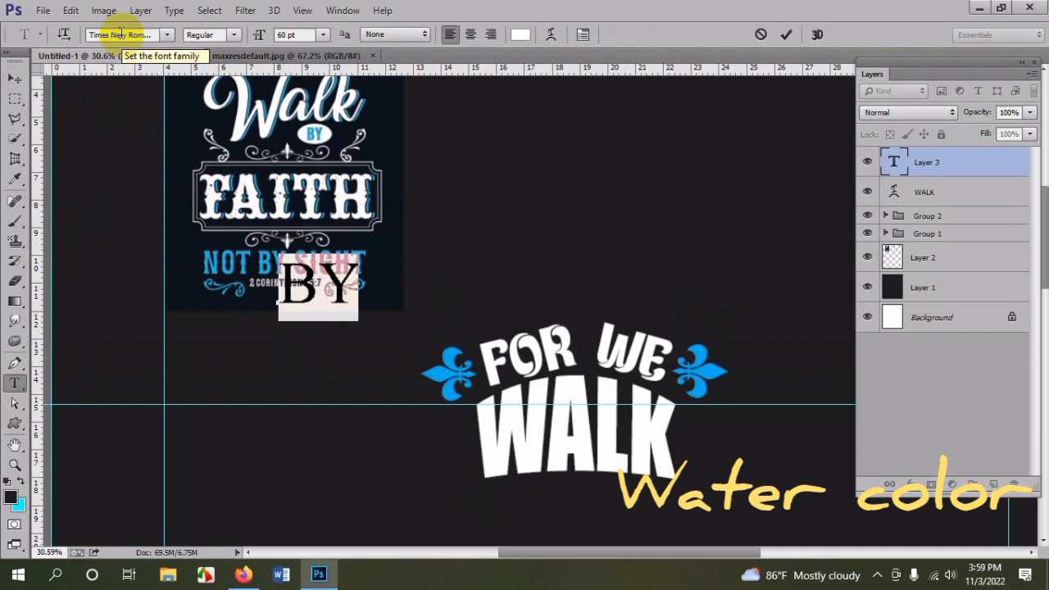
pyautogui.click(230, 37)
pyautogui.click(201, 69)
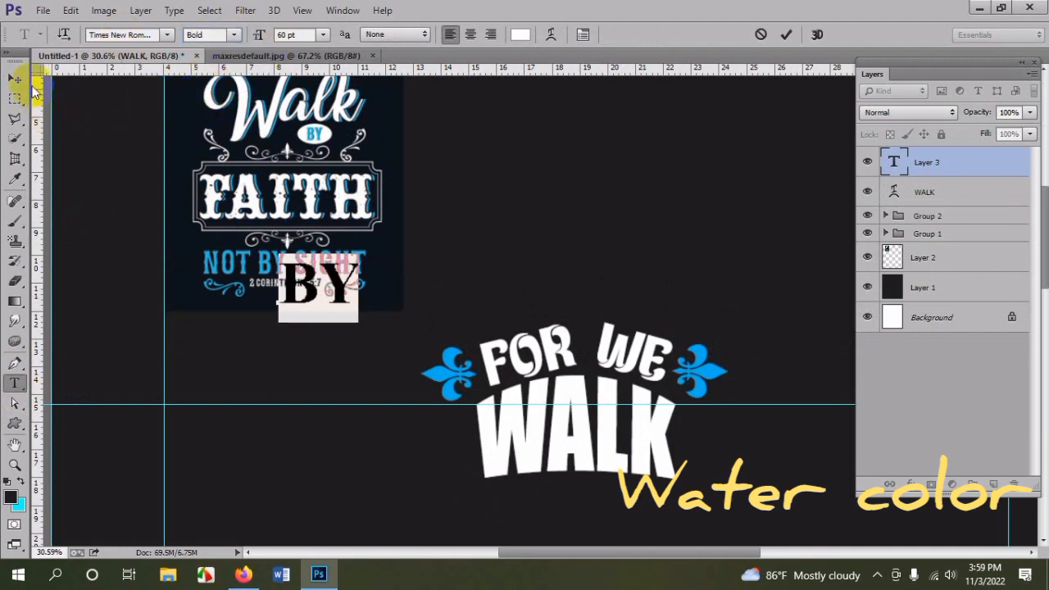
pyautogui.click(18, 80)
# - Narrow the text "BY" to 63.96% width and move it below the letter K of "WALK"
pyautogui.hotkey('ctrl', 't')
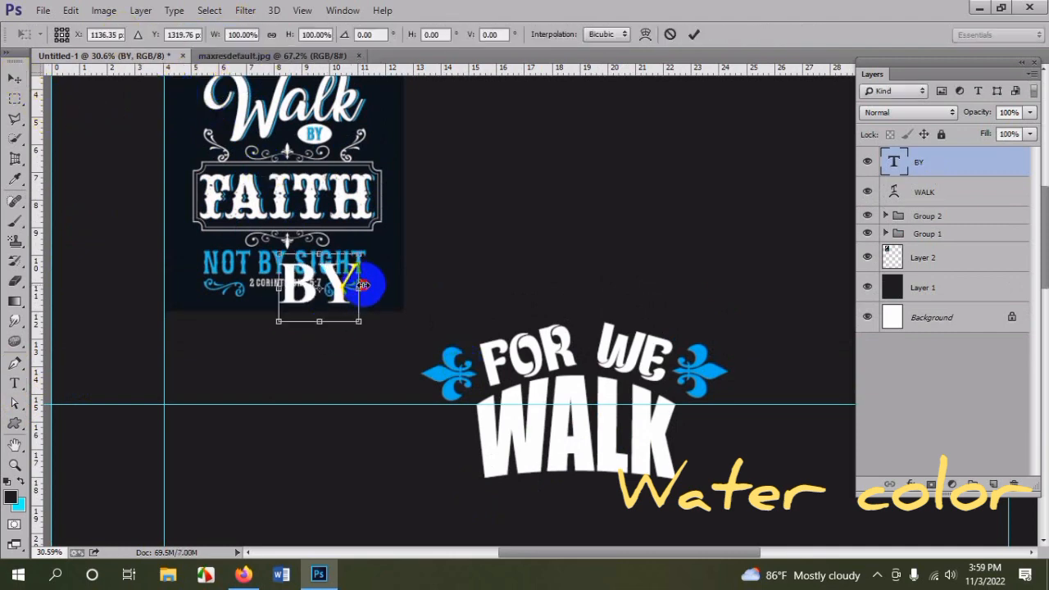
pyautogui.moveTo(361, 284); pyautogui.dragTo(345, 286)
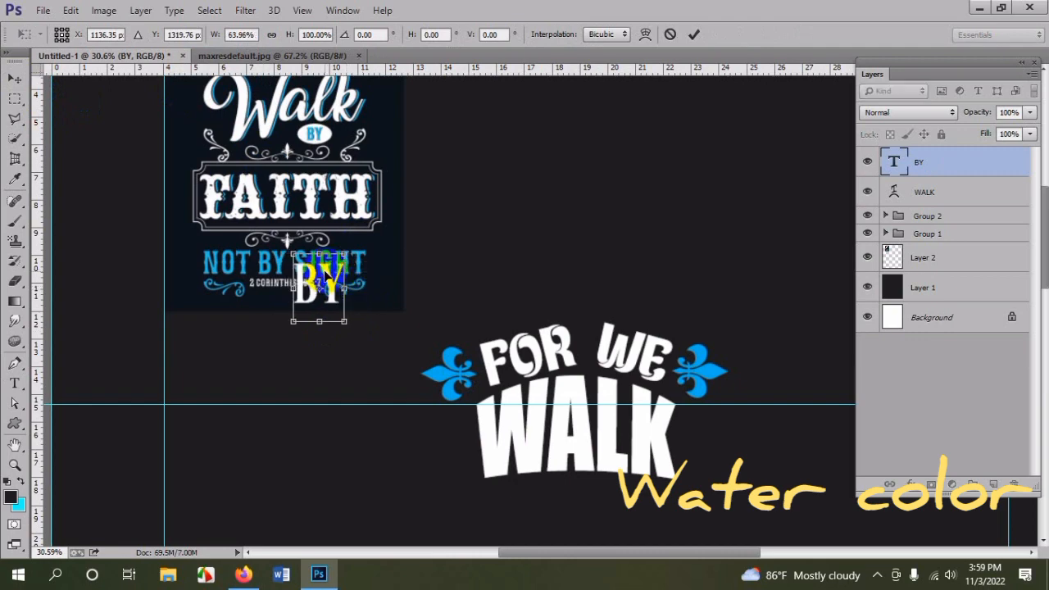
pyautogui.press('Return')
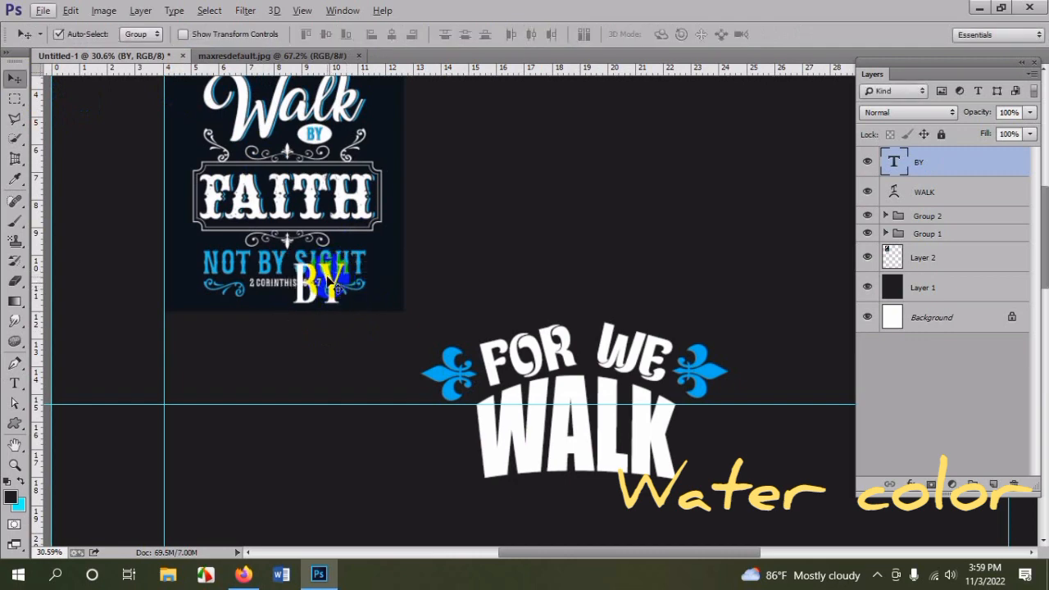
pyautogui.moveTo(331, 282); pyautogui.dragTo(668, 503)
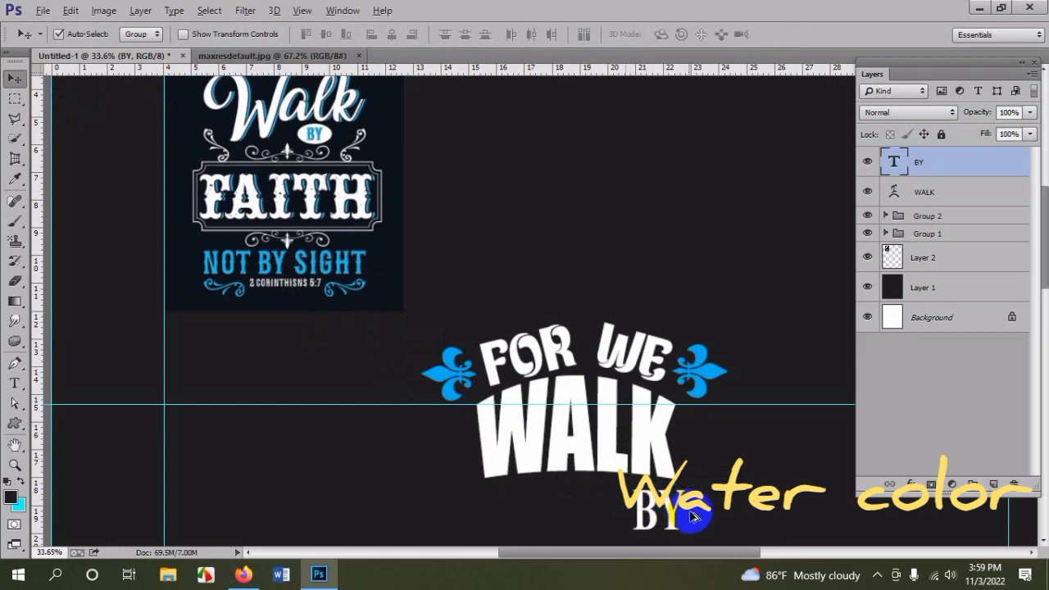
# - Scale the text "BY" to 77.98% height and 90.35% width
pyautogui.scroll(4, 692, 515)
pyautogui.hotkey('ctrl', 't')
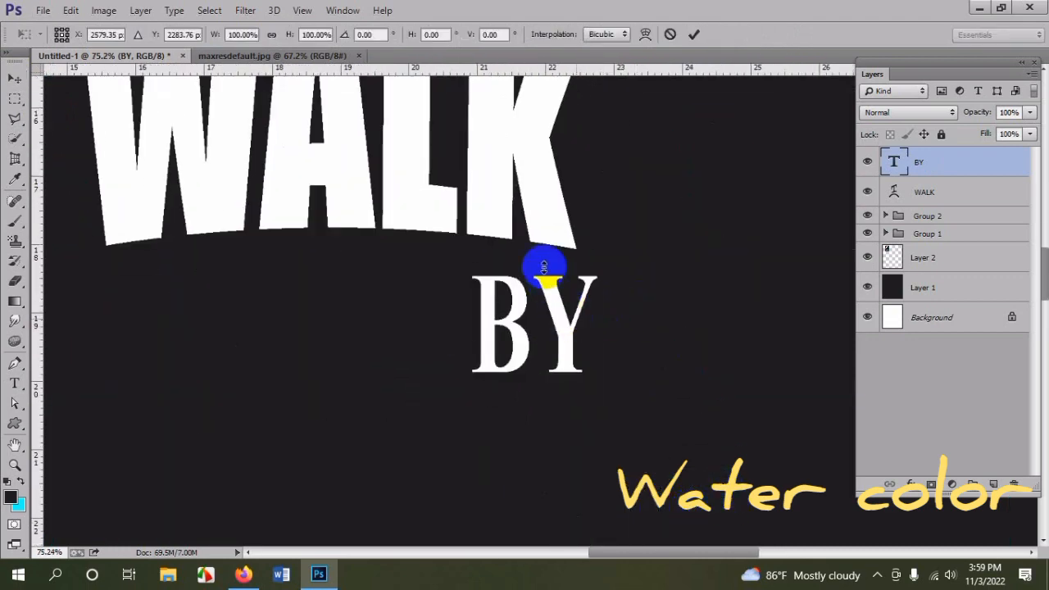
pyautogui.moveTo(538, 239); pyautogui.dragTo(538, 272)
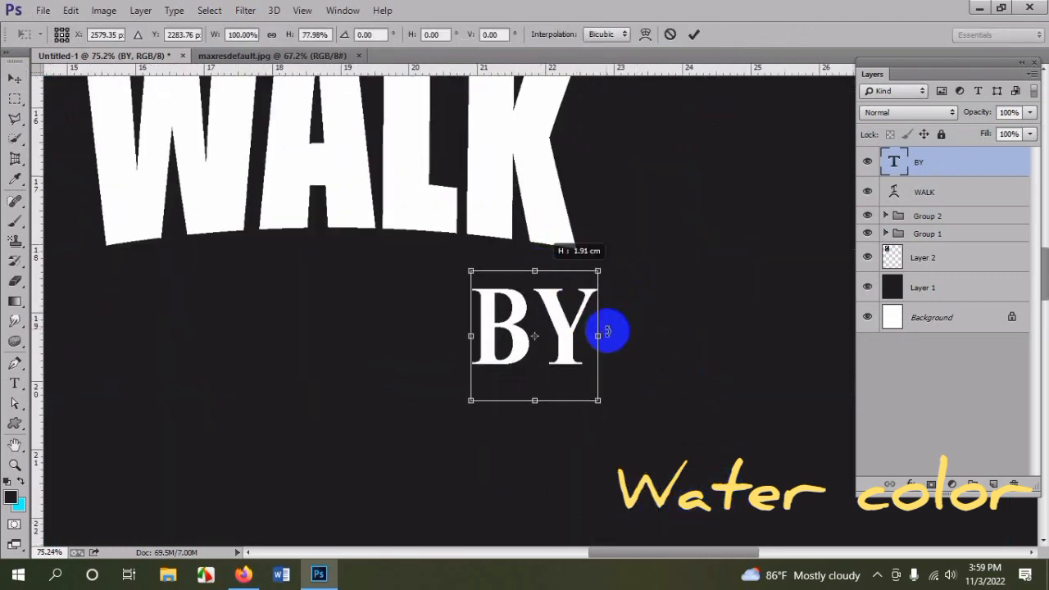
pyautogui.moveTo(606, 331); pyautogui.dragTo(565, 326)
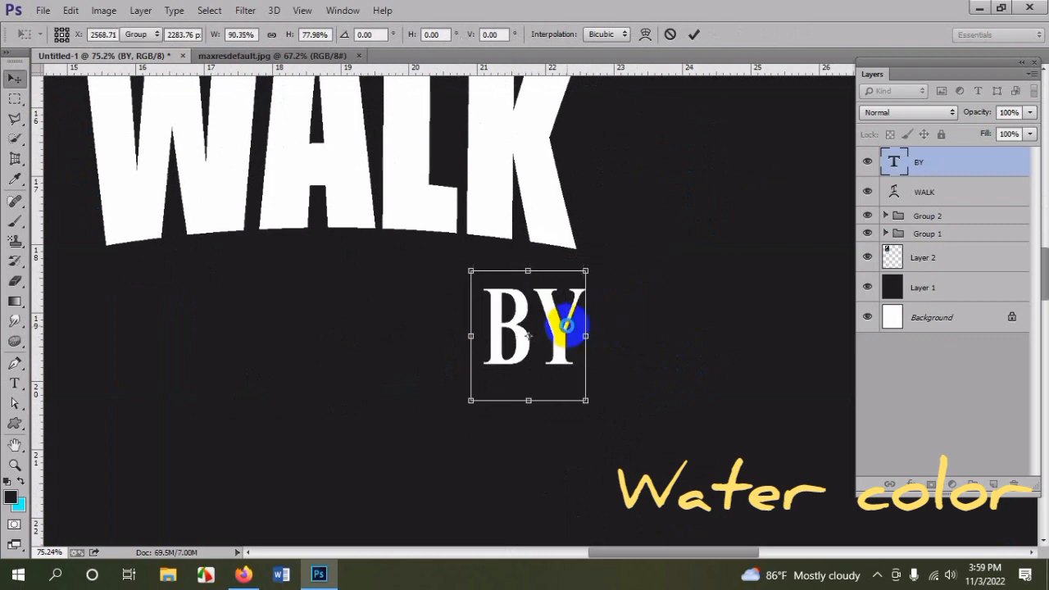
pyautogui.press('Return')
# - Draw an unfilled ellipse about 344 by 209 px around the text "BY" with the Ellipse tool
pyautogui.moveTo(15, 425); pyautogui.dragTo(74, 449)
pyautogui.moveTo(418, 273); pyautogui.dragTo(619, 384)
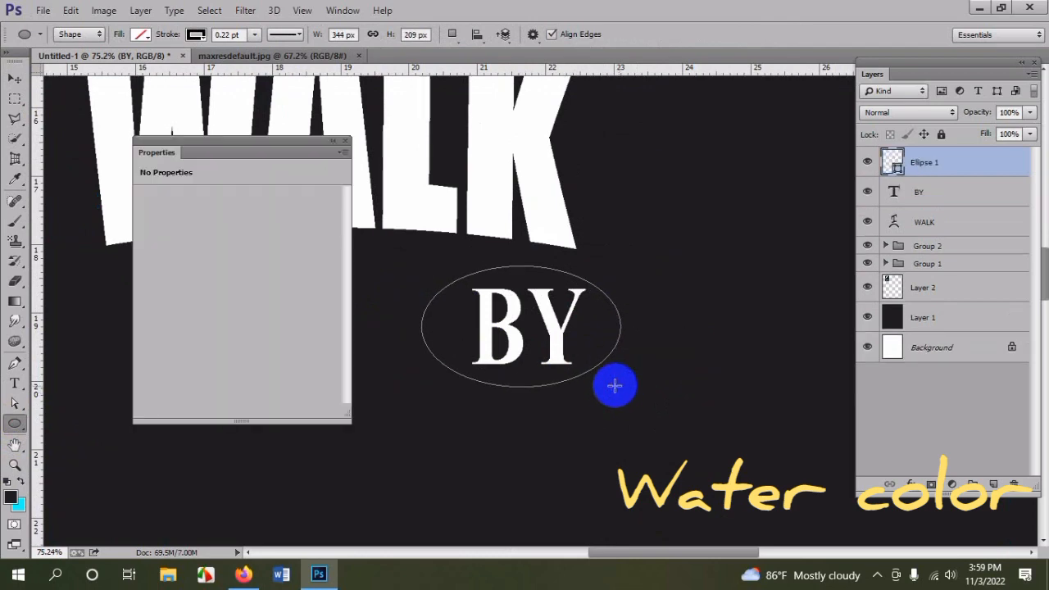
# - Remove the stroke from the ellipse around "BY" and fill it with white
pyautogui.click(195, 34)
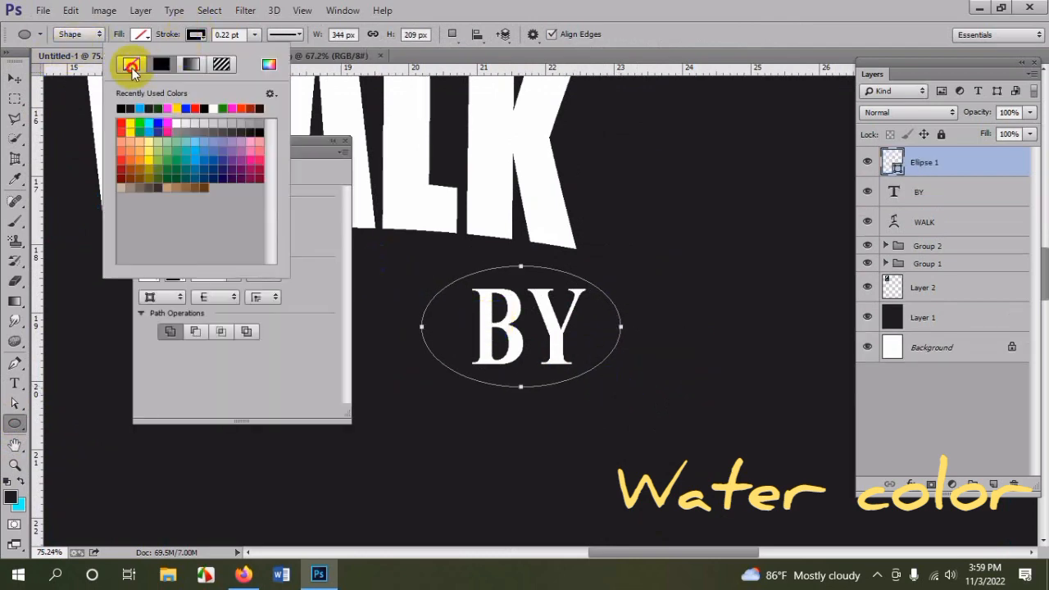
pyautogui.click(147, 38)
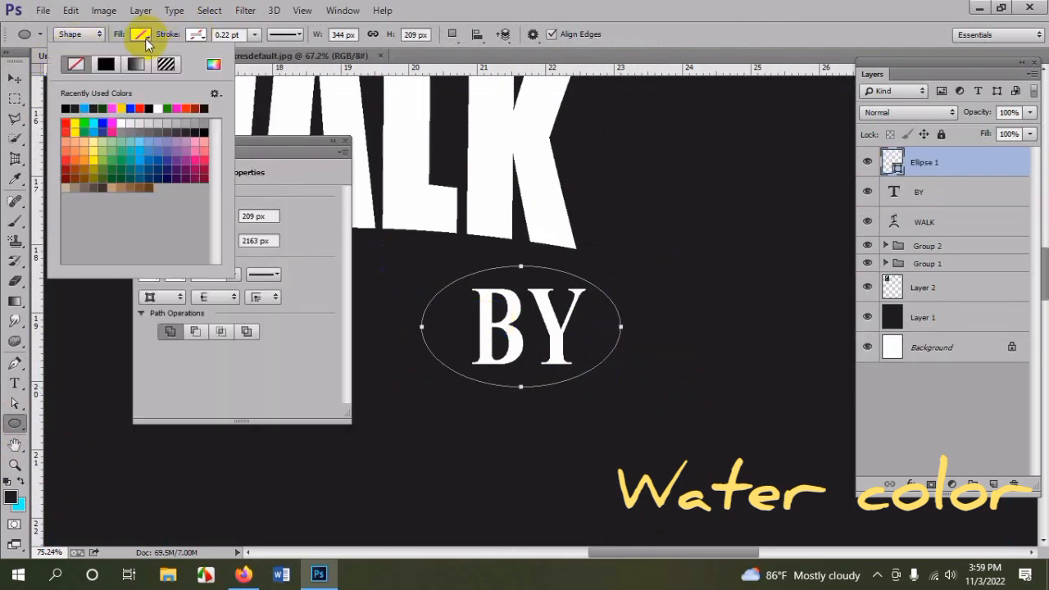
pyautogui.click(123, 111)
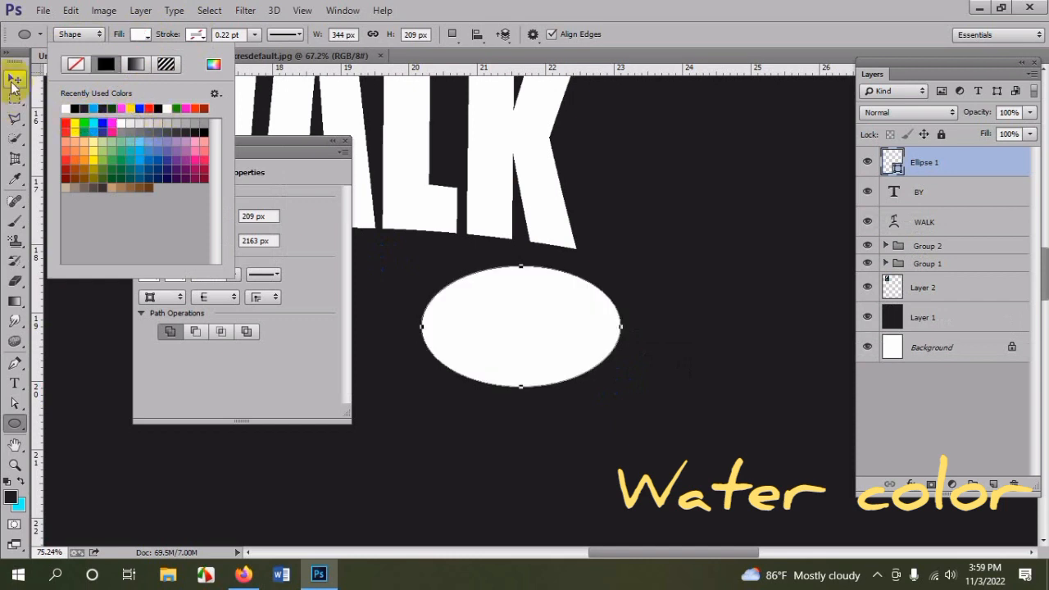
pyautogui.click(14, 82)
pyautogui.click(14, 384)
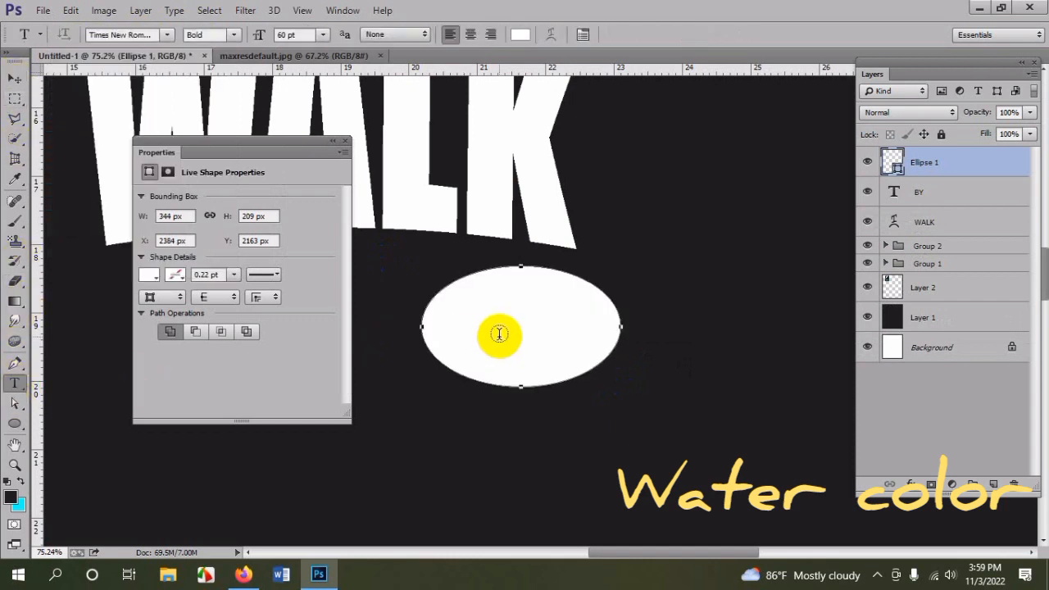
pyautogui.click(920, 195)
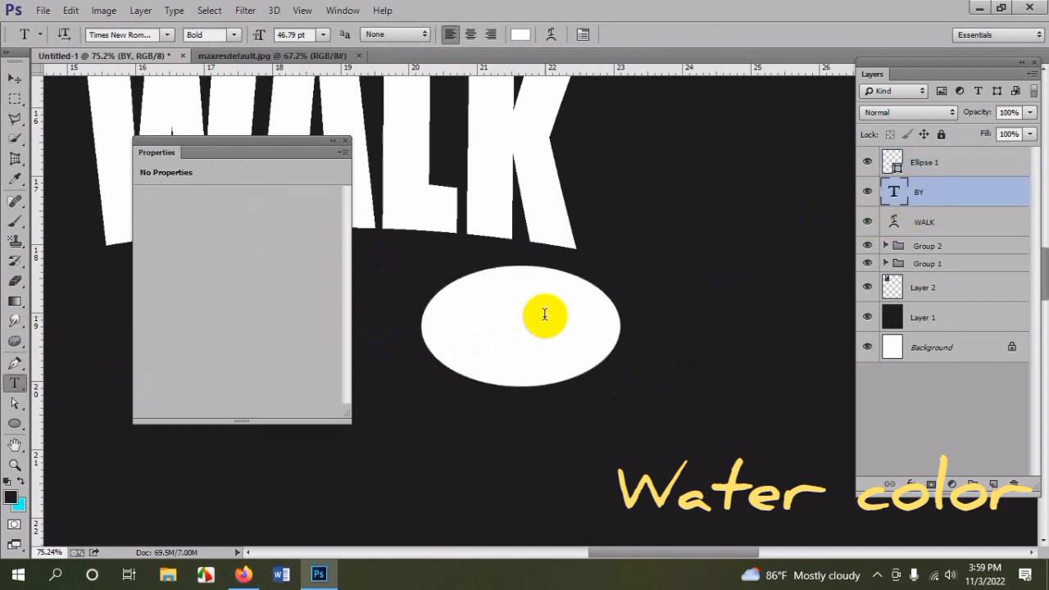
pyautogui.doubleClick(537, 318)
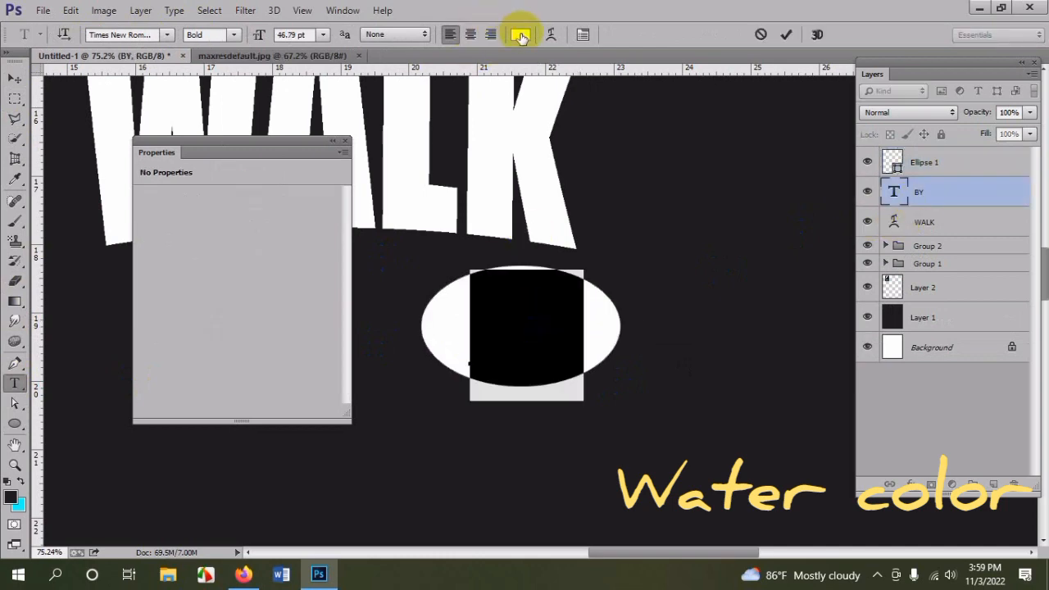
pyautogui.click(520, 35)
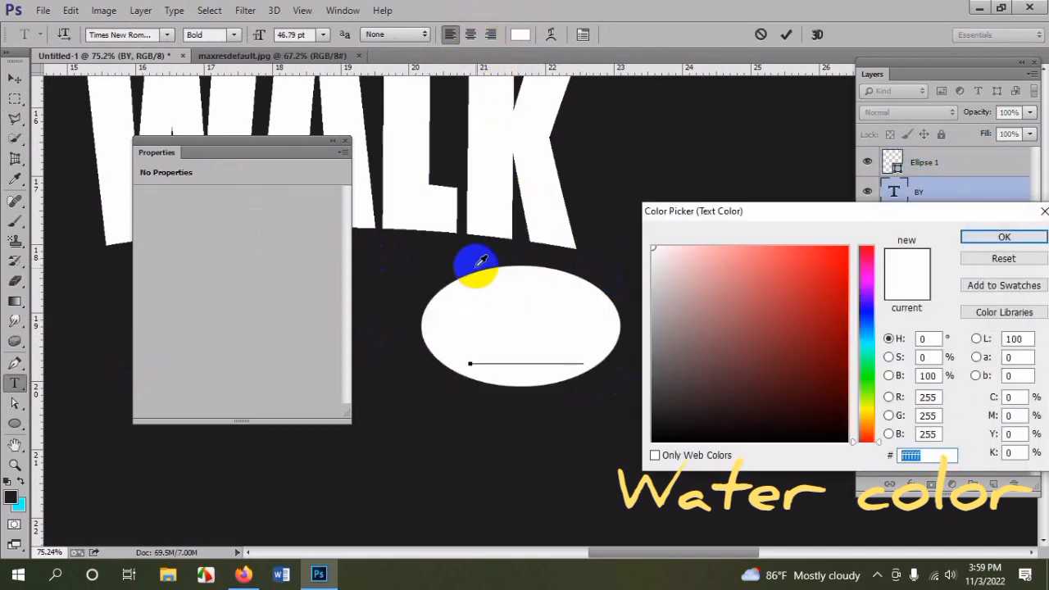
pyautogui.click(465, 248)
pyautogui.click(1003, 238)
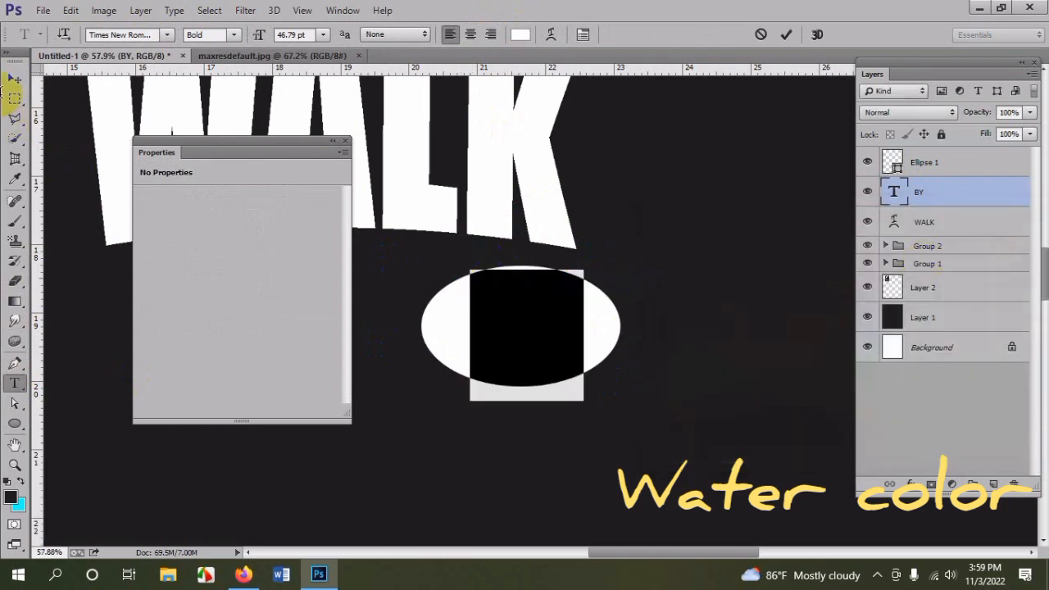
pyautogui.click(14, 82)
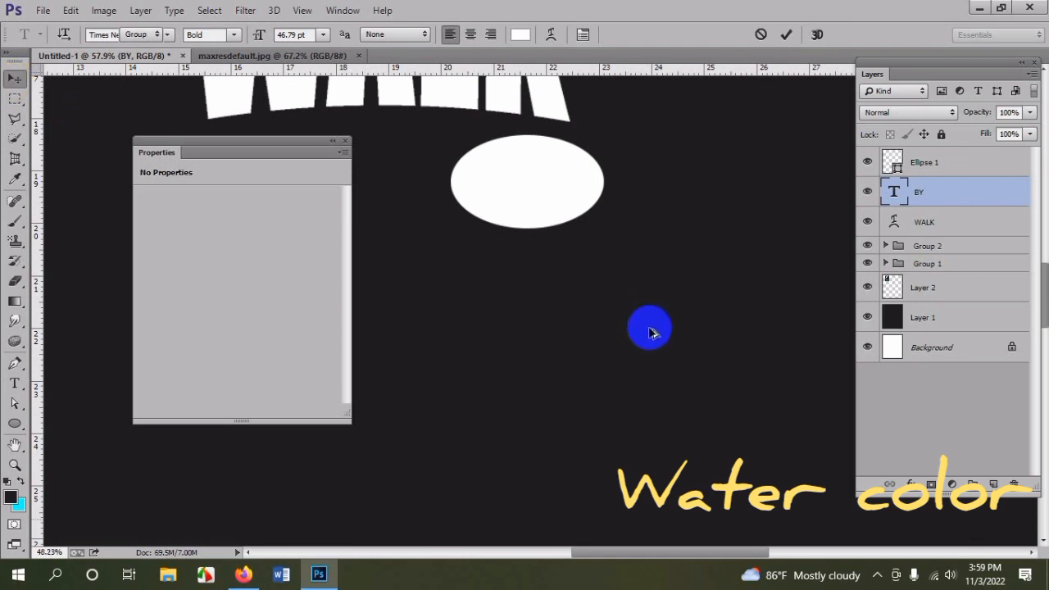
# - Recolor the text "BY" with the blue 00aeef sampled from the fleur-de-lis beside "FOR WE"
pyautogui.scroll(-5, 648, 326)
pyautogui.moveTo(628, 296); pyautogui.dragTo(620, 363)
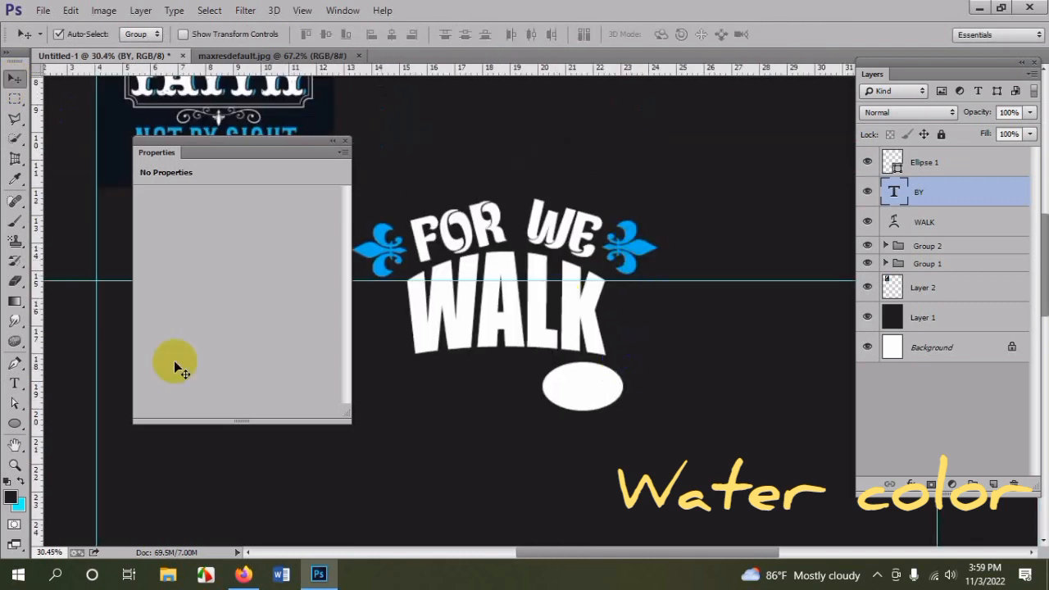
pyautogui.click(20, 385)
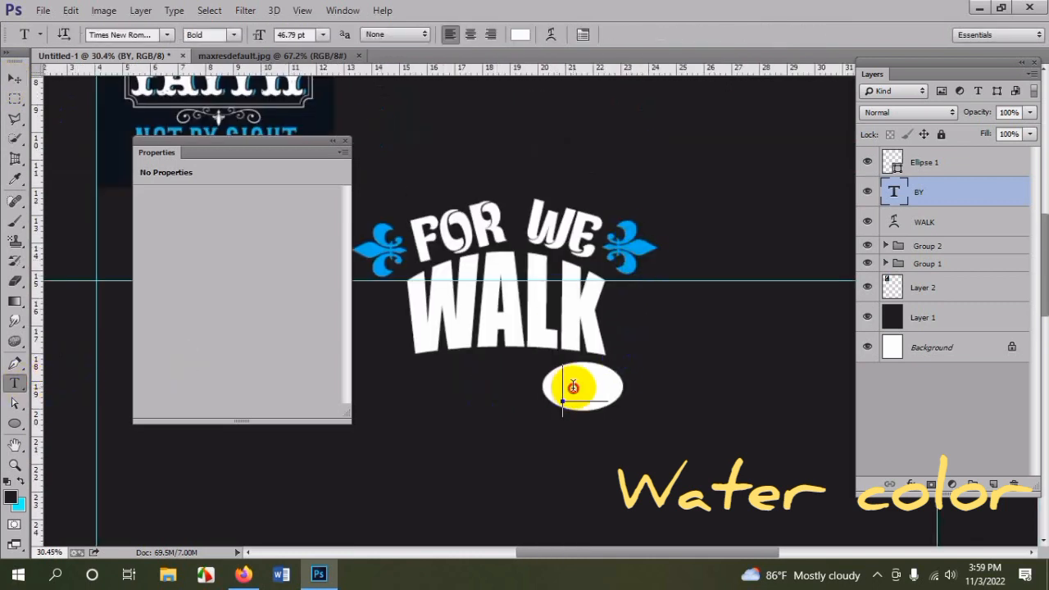
pyautogui.click(573, 386)
pyautogui.click(520, 34)
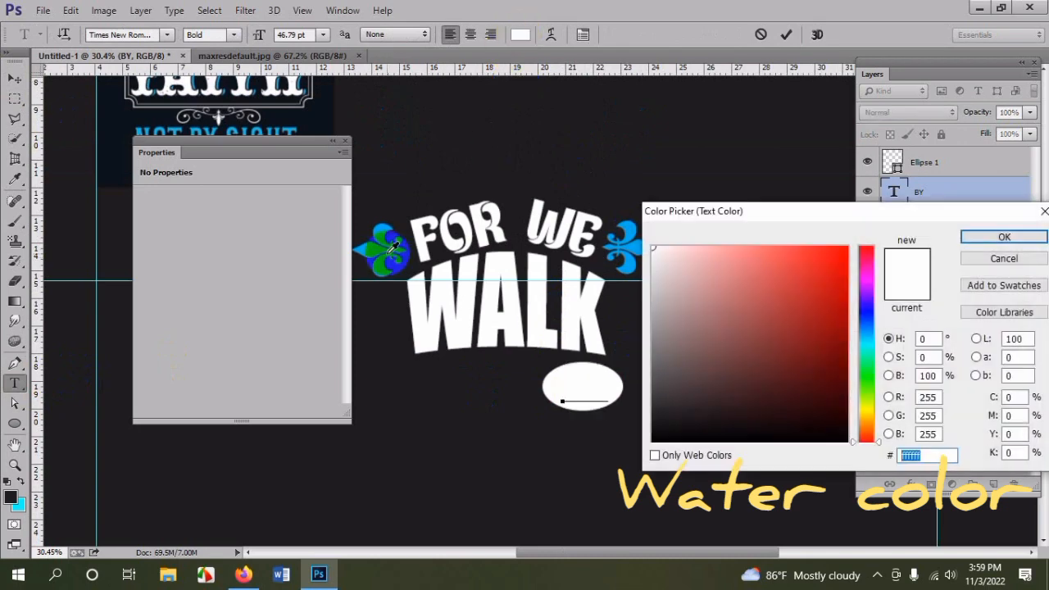
pyautogui.click(392, 246)
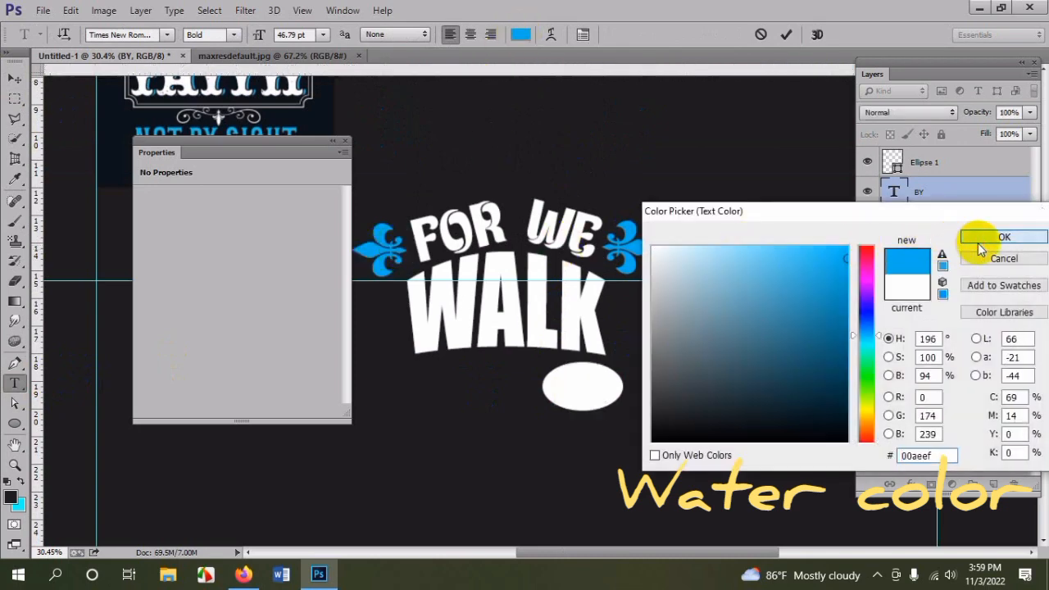
pyautogui.click(1002, 237)
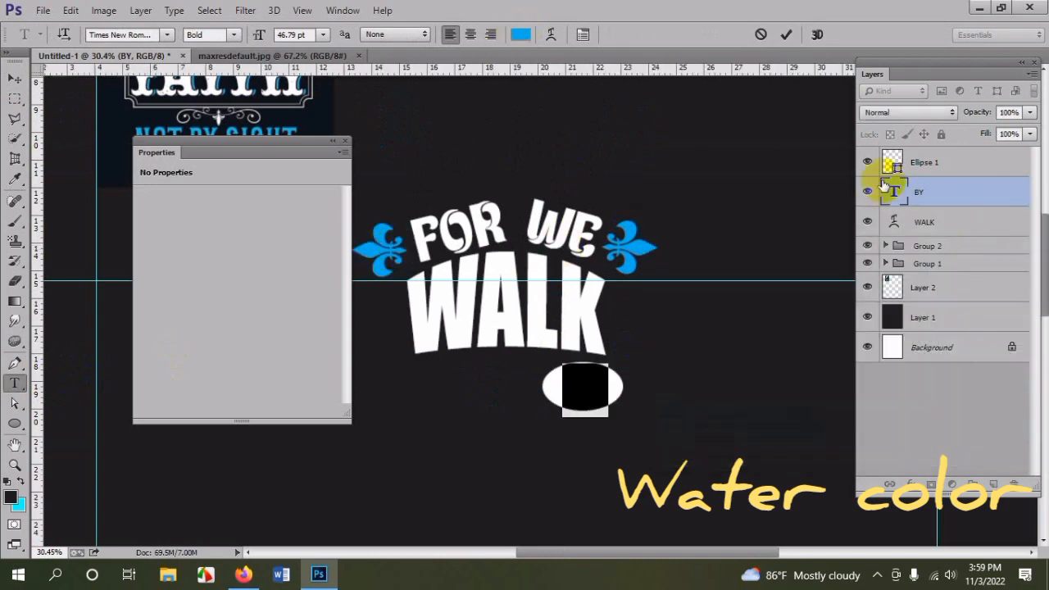
pyautogui.click(921, 191)
# - Place the white ellipse layer beneath the "BY" text layer and group the two layers
pyautogui.moveTo(923, 159); pyautogui.dragTo(924, 194)
pyautogui.scroll(1, 580, 387)
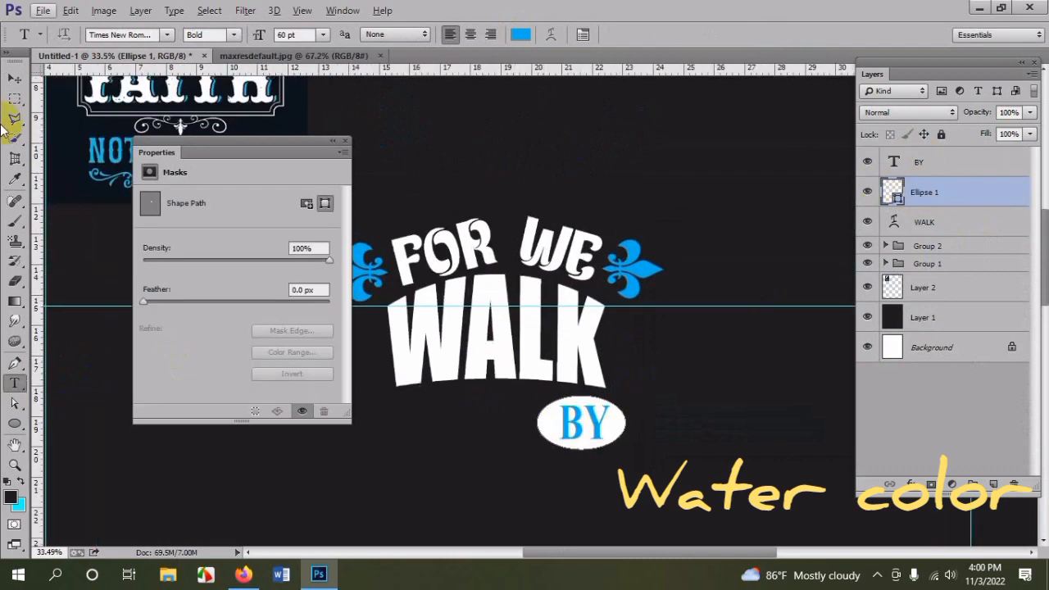
pyautogui.click(15, 76)
pyautogui.scroll(3, 684, 407)
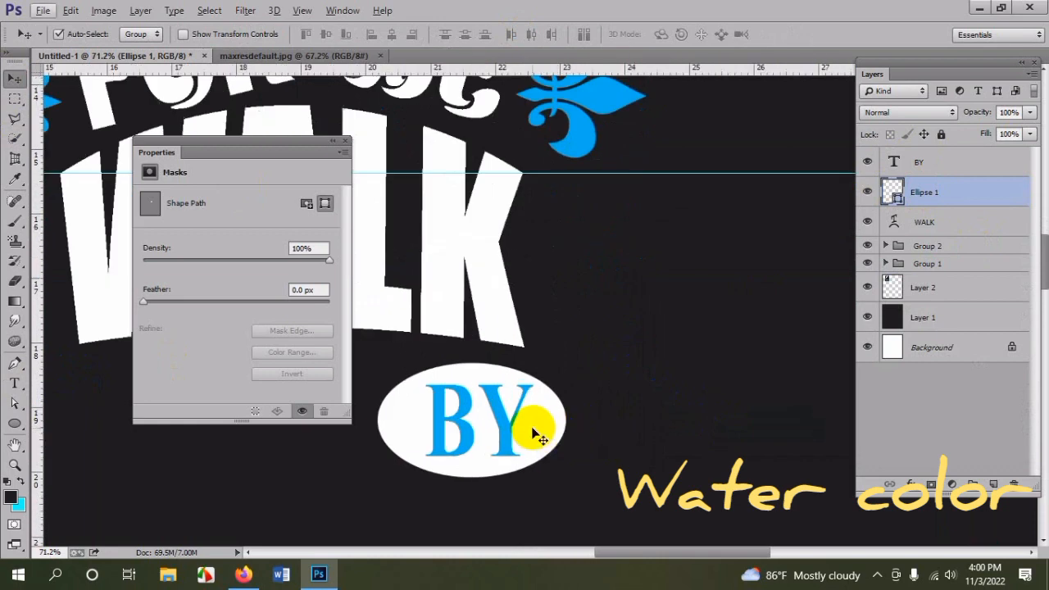
pyautogui.keyDown('shift'); pyautogui.click(923, 170); pyautogui.keyUp('shift')
pyautogui.hotkey('ctrl', 'g')
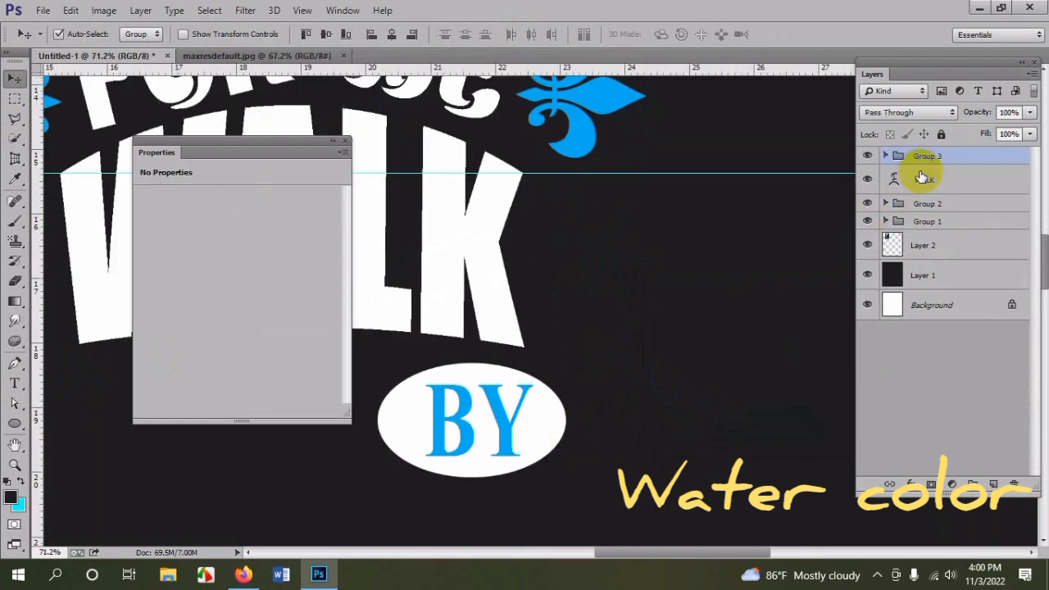
# - Scale down the "BY" badge group and keep it just below the letter K of "WALK"
pyautogui.hotkey('ctrl', 't')
pyautogui.moveTo(577, 362); pyautogui.dragTo(529, 400)
pyautogui.press('Return')
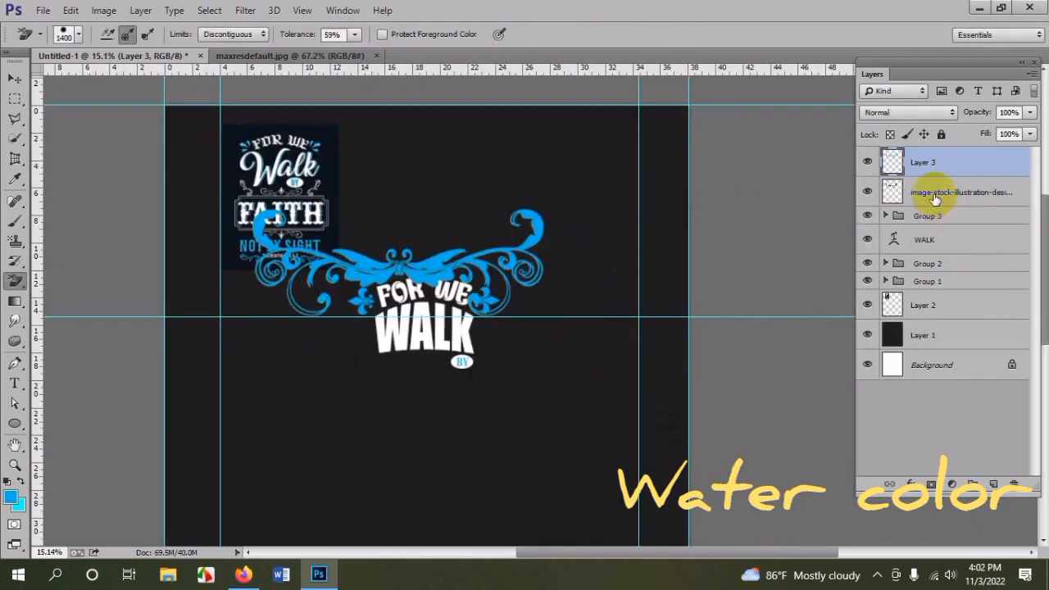
# - Delete the stock illustration layer beneath the blue-filled scroll ornament on Layer 3
pyautogui.moveTo(934, 199); pyautogui.dragTo(936, 219)
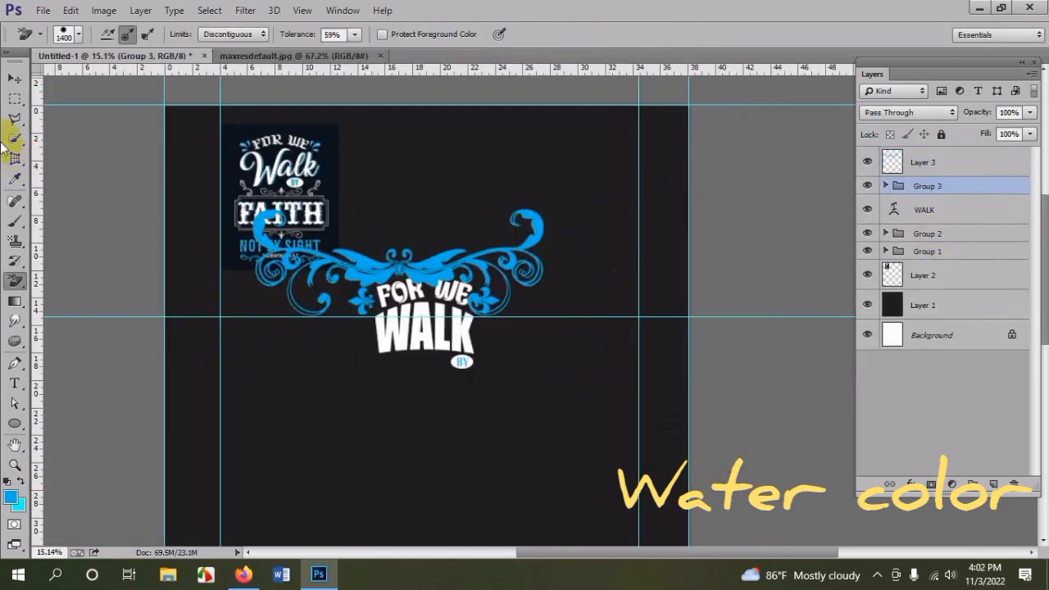
pyautogui.click(13, 79)
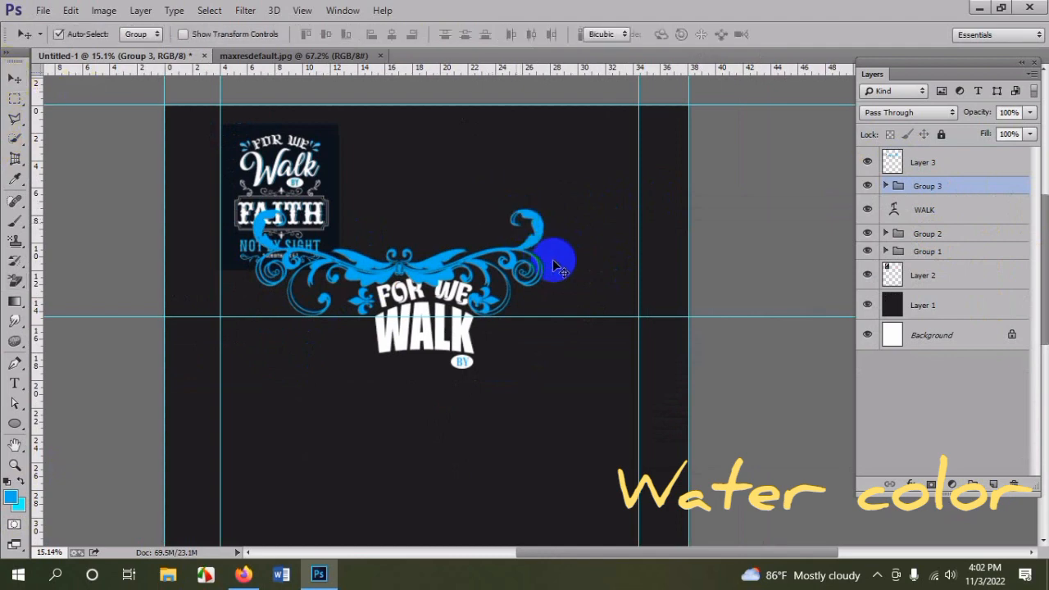
pyautogui.hotkey('ctrl', 't')
pyautogui.press('Return')
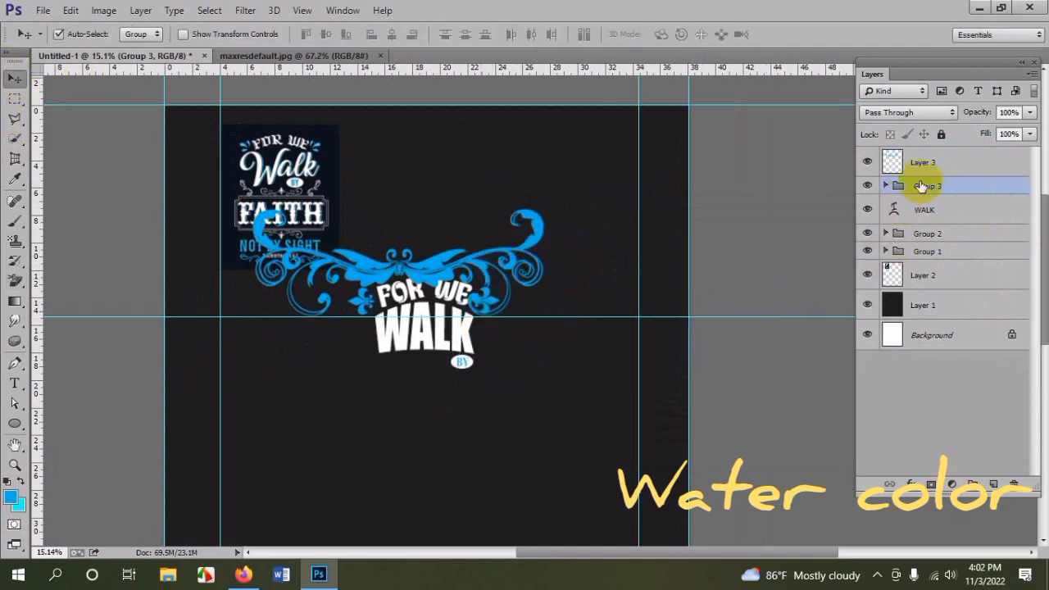
# - Undo the stock layer deletion and the ornament's blue fill on Layer 3, and clear the selection
pyautogui.hotkey('ctrl', 'z')
pyautogui.hotkey('ctrl', 'alt', 'z')
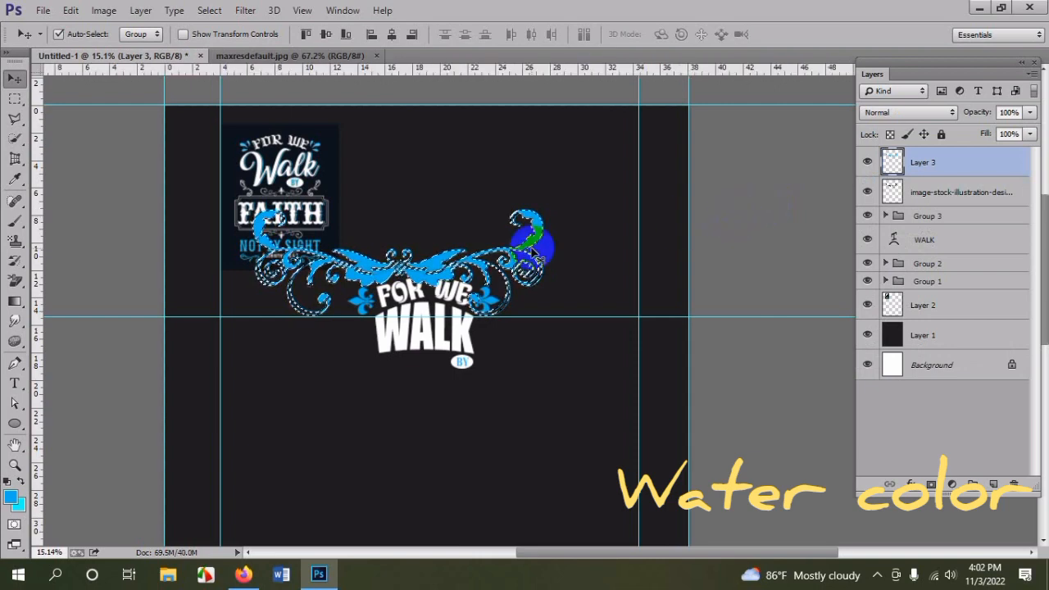
pyautogui.hotkey('ctrl', 'alt', 'z')
pyautogui.scroll(3, 513, 247)
pyautogui.hotkey('ctrl', 'd')
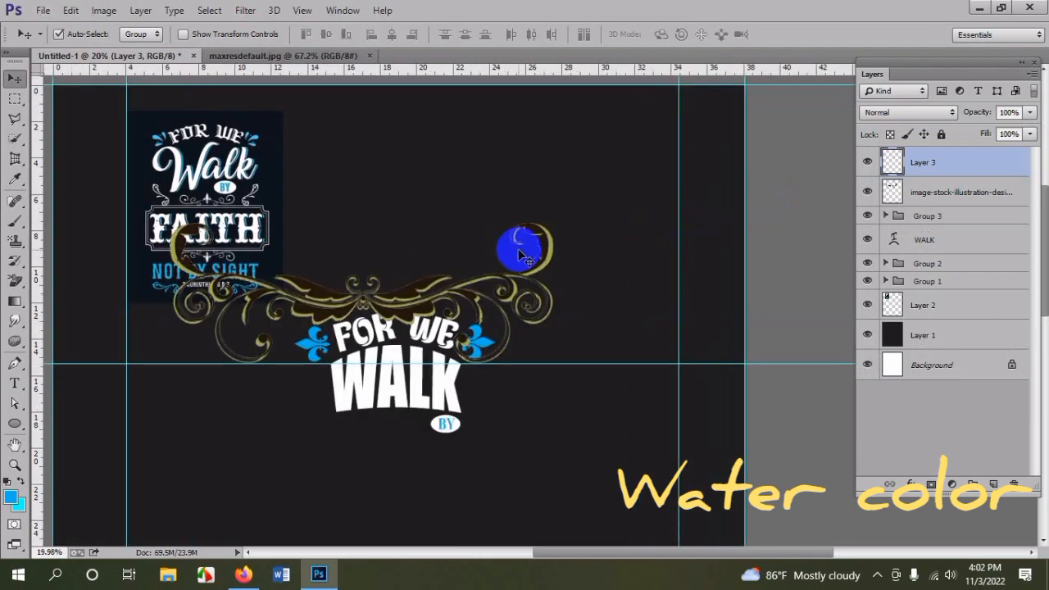
# - Move the stock scroll ornament down below the word "WALK"
pyautogui.moveTo(427, 286); pyautogui.dragTo(455, 449)
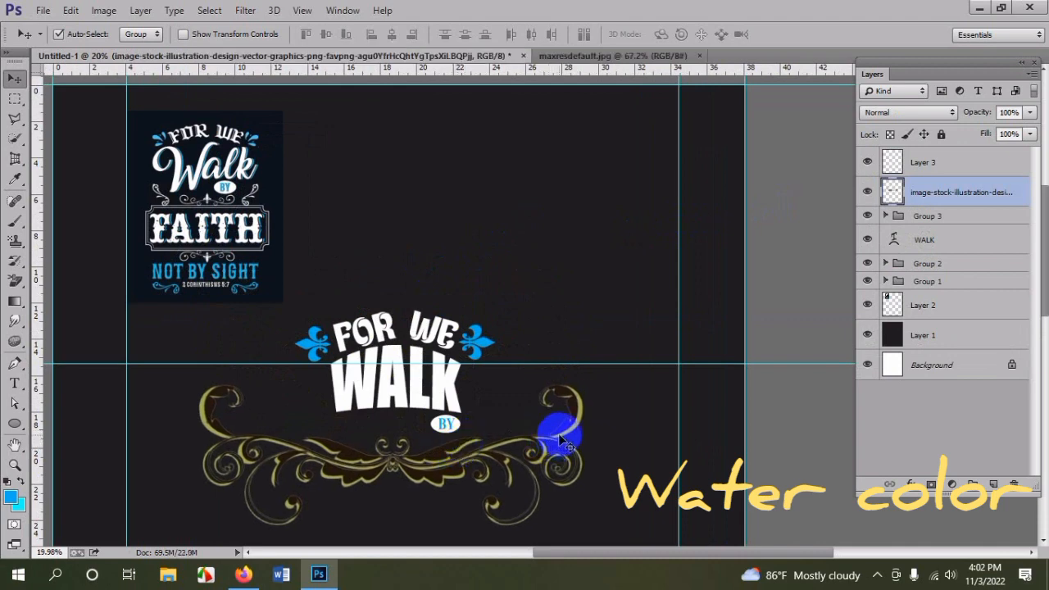
pyautogui.scroll(8, 559, 440)
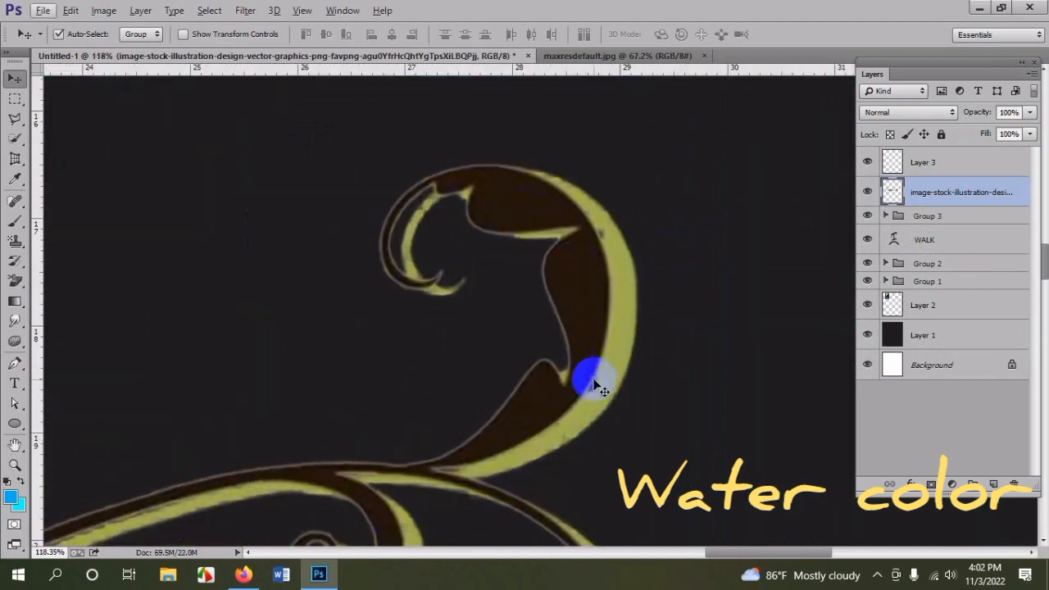
pyautogui.scroll(2, 590, 377)
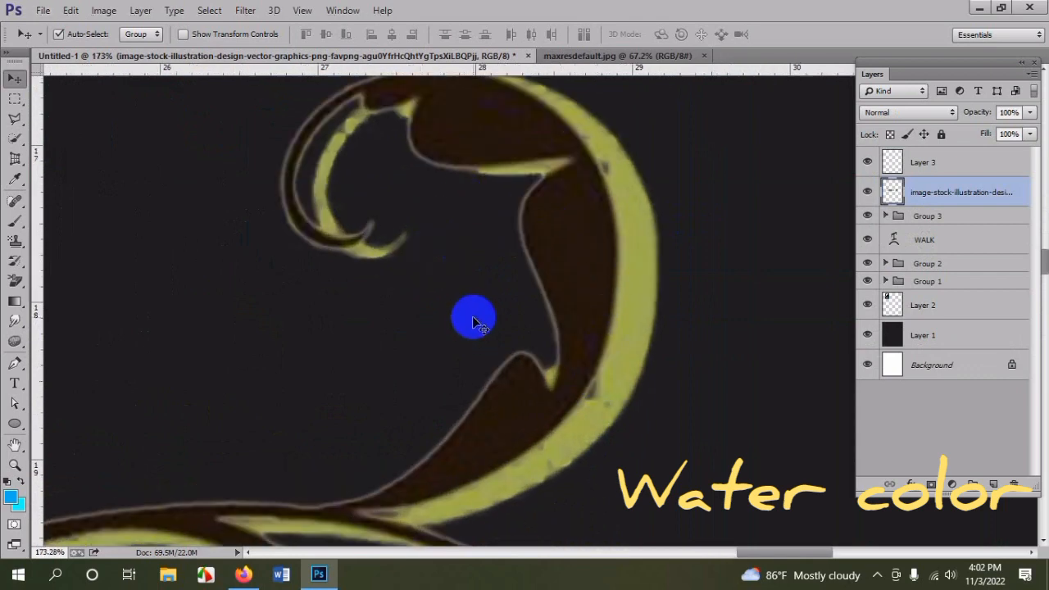
pyautogui.scroll(-10, 472, 321)
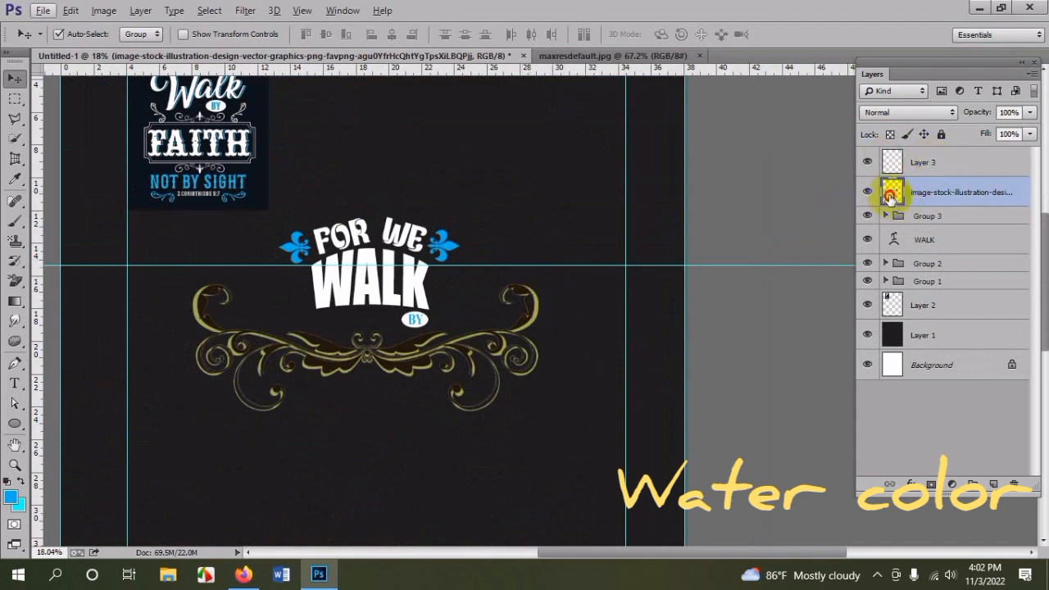
# - Fill the scroll ornament's silhouette with the blue foreground color on Layer 3 and delete the stock illustration layer
pyautogui.keyDown('ctrl'); pyautogui.click(891, 197); pyautogui.keyUp('ctrl')
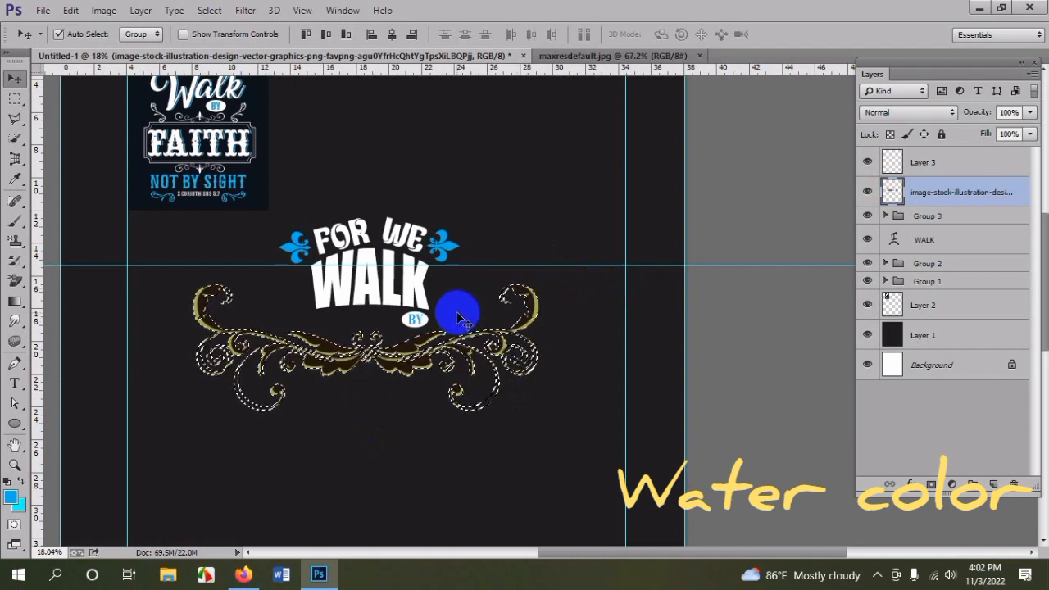
pyautogui.click(920, 163)
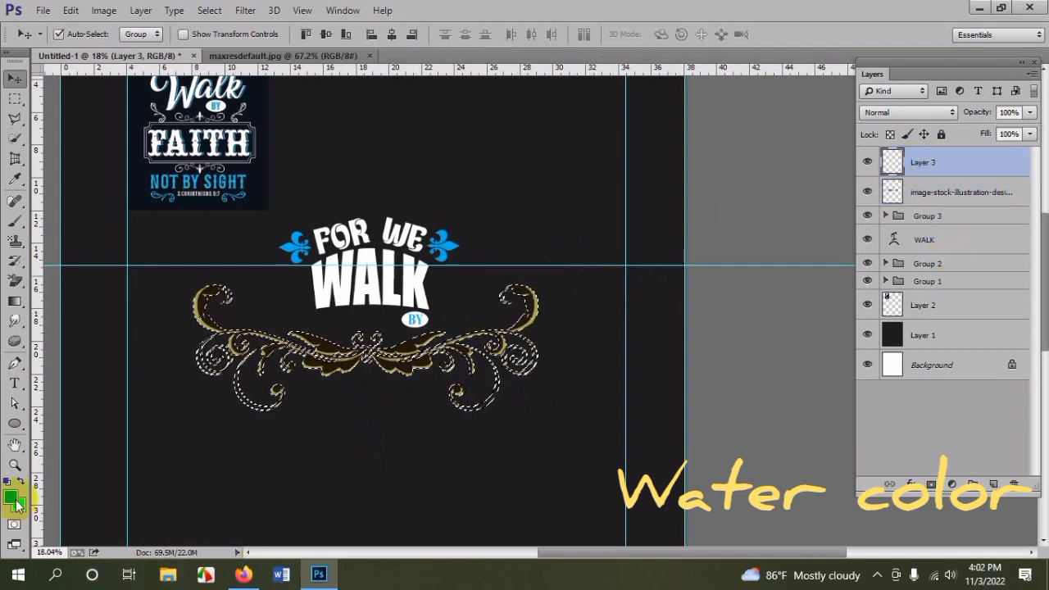
pyautogui.hotkey('alt', 'BackSpace')
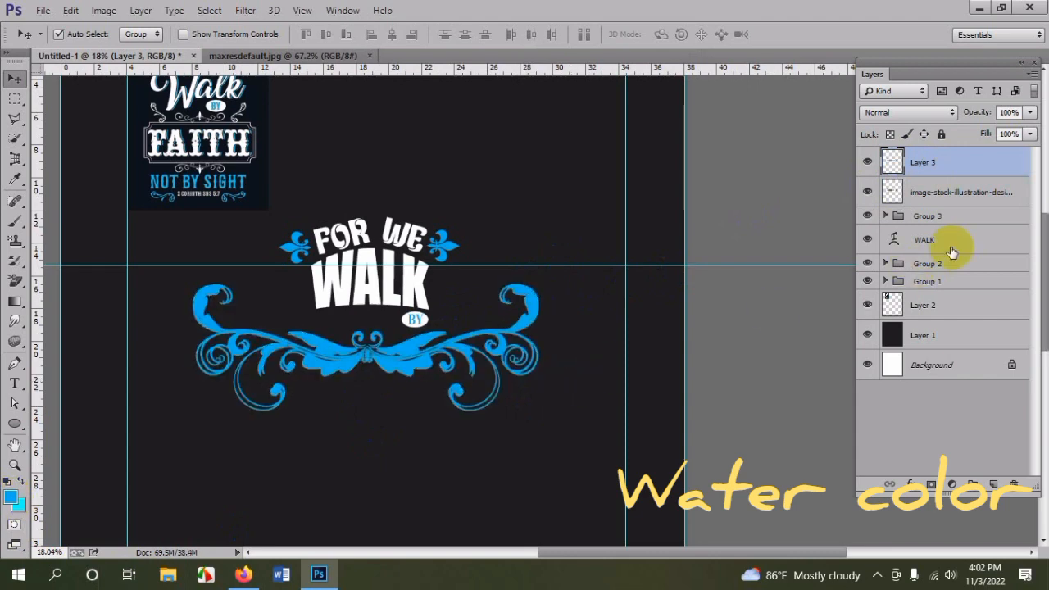
pyautogui.click(935, 195)
pyautogui.moveTo(935, 195); pyautogui.dragTo(924, 188)
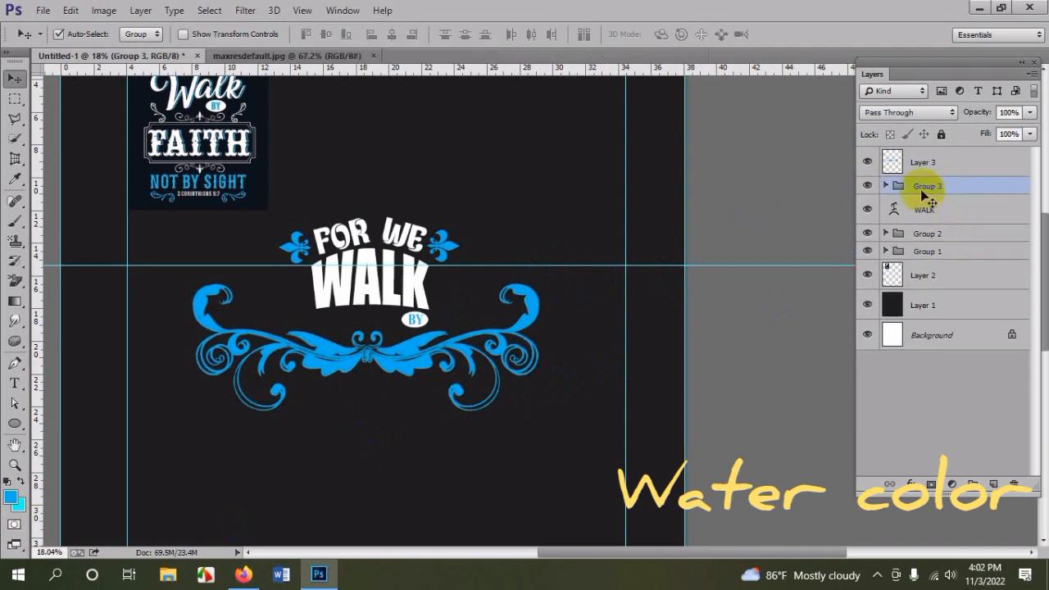
# - Scale the blue scroll ornament to about 50% and center it directly beneath "WALK"
pyautogui.click(412, 345)
pyautogui.hotkey('ctrl', 't')
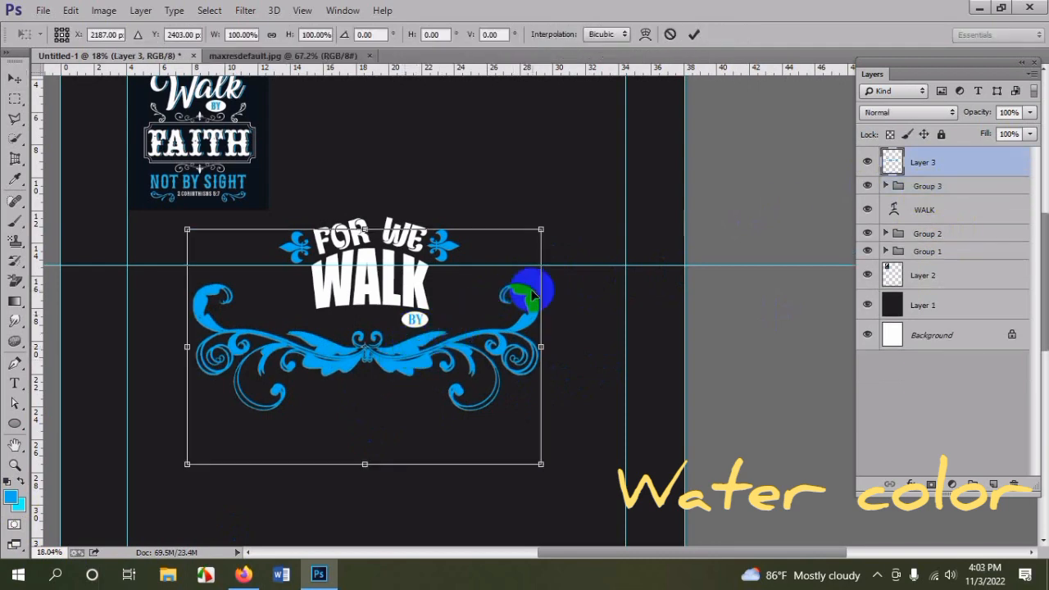
pyautogui.moveTo(544, 228); pyautogui.dragTo(460, 303)
pyautogui.moveTo(426, 349); pyautogui.dragTo(434, 330)
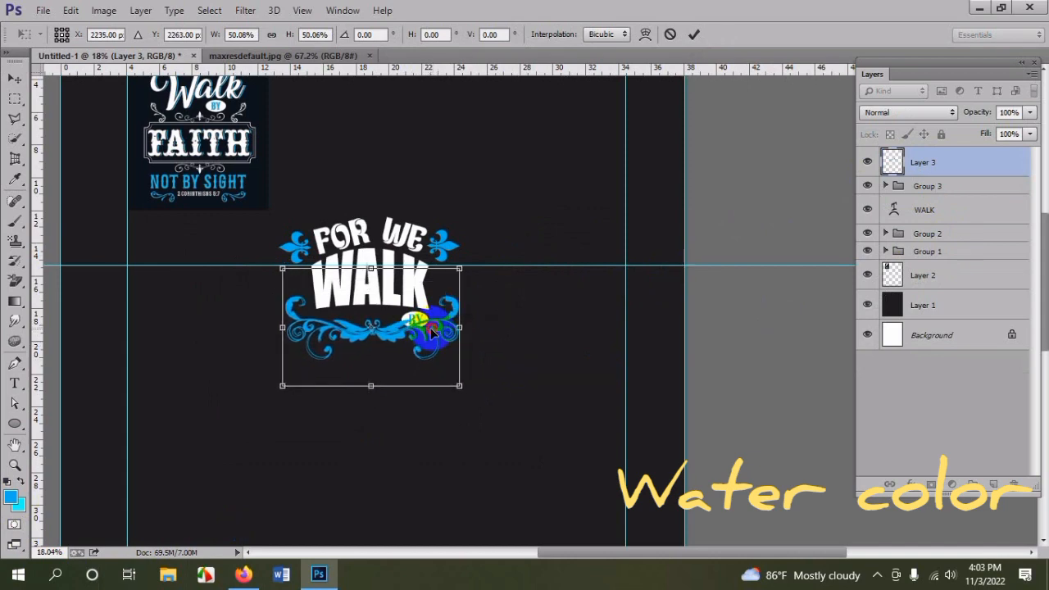
pyautogui.press('Return')
# - Scale the BY badge to about 84% and move it beneath the "L" of "WALK", just above the scroll ornament
pyautogui.scroll(5, 435, 330)
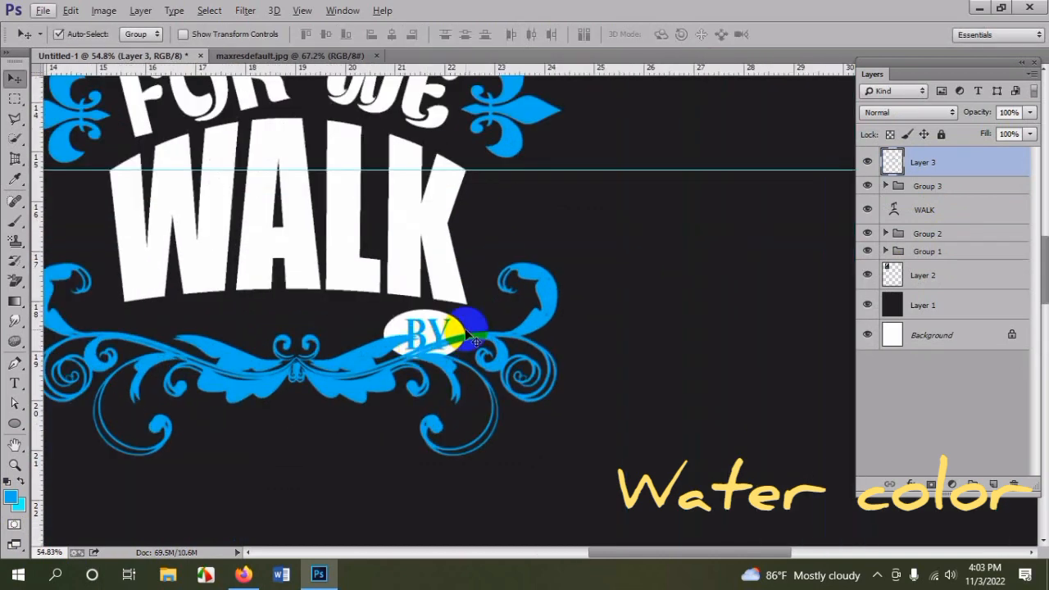
pyautogui.click(928, 187)
pyautogui.hotkey('ctrl', 't')
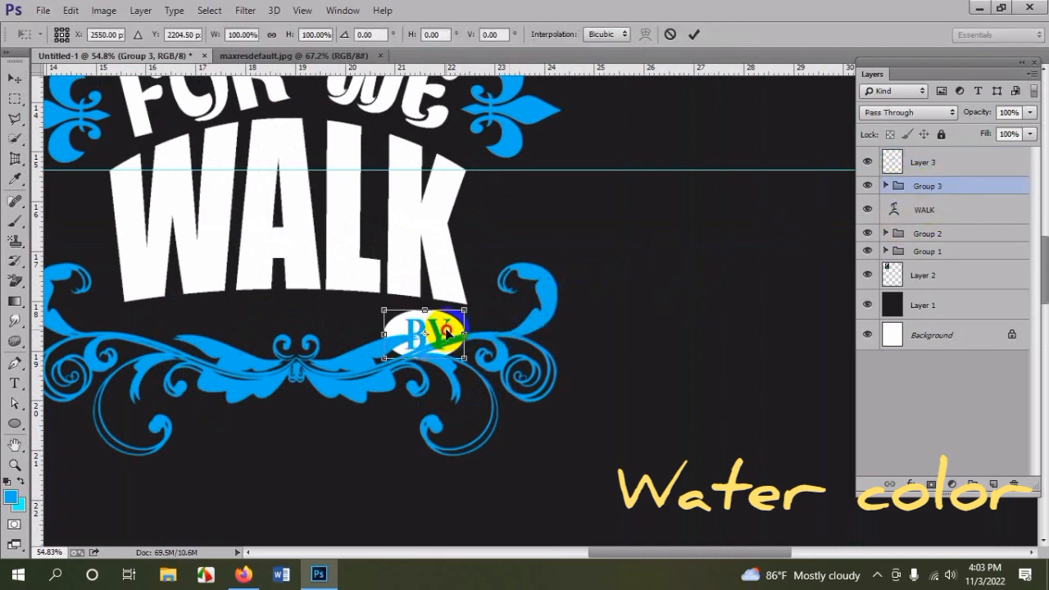
pyautogui.moveTo(446, 331); pyautogui.dragTo(383, 318)
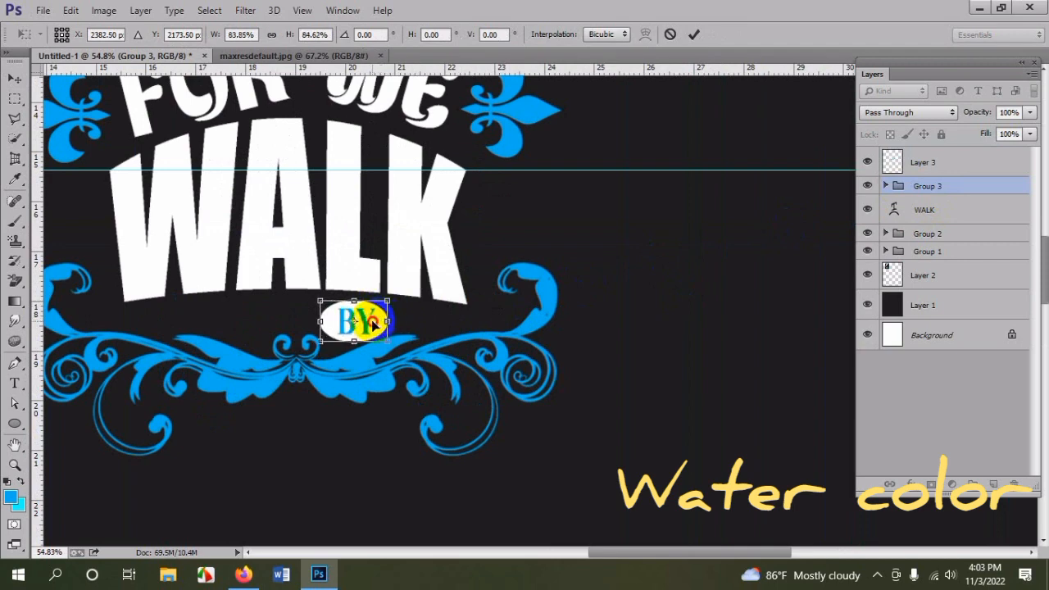
pyautogui.press('Return')
# - Try a vertically flipped copy of the blue scroll ornament below the original, and delete the copy
pyautogui.scroll(-10, 409, 350)
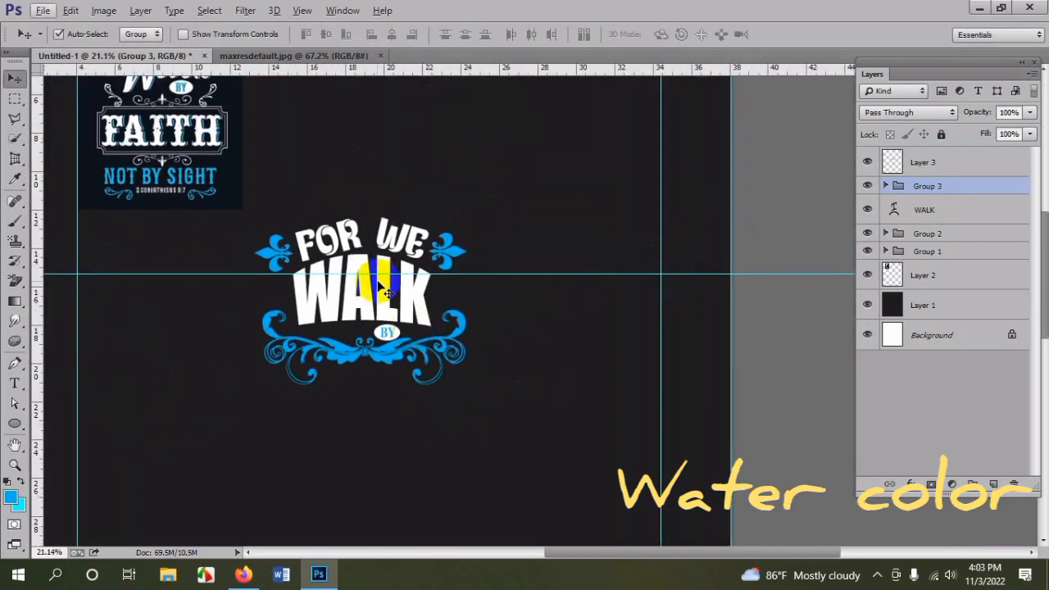
pyautogui.scroll(1, 235, 176)
pyautogui.scroll(-1, 80, 245)
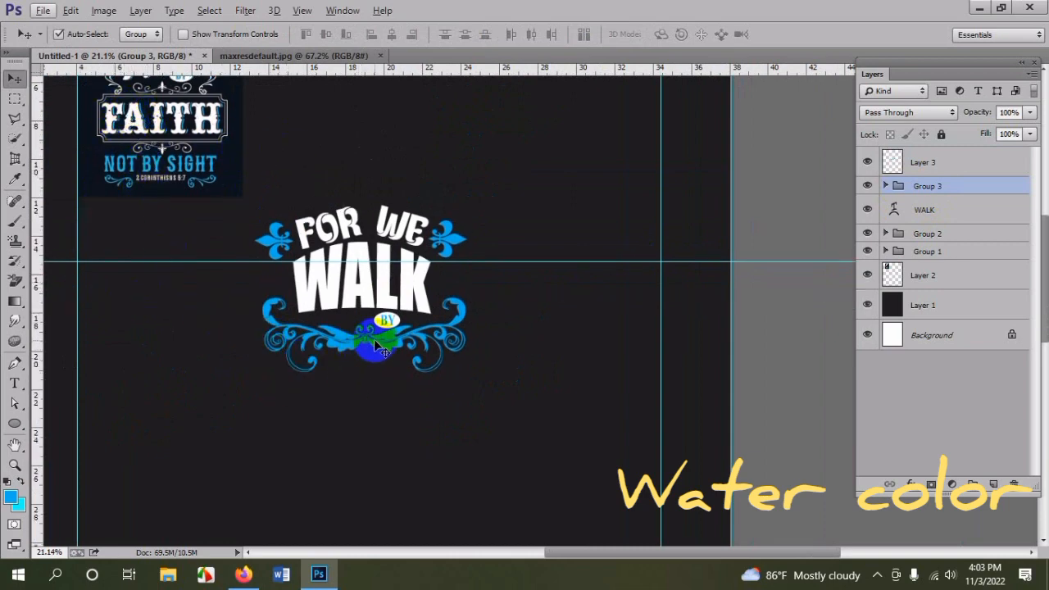
pyautogui.click(924, 161)
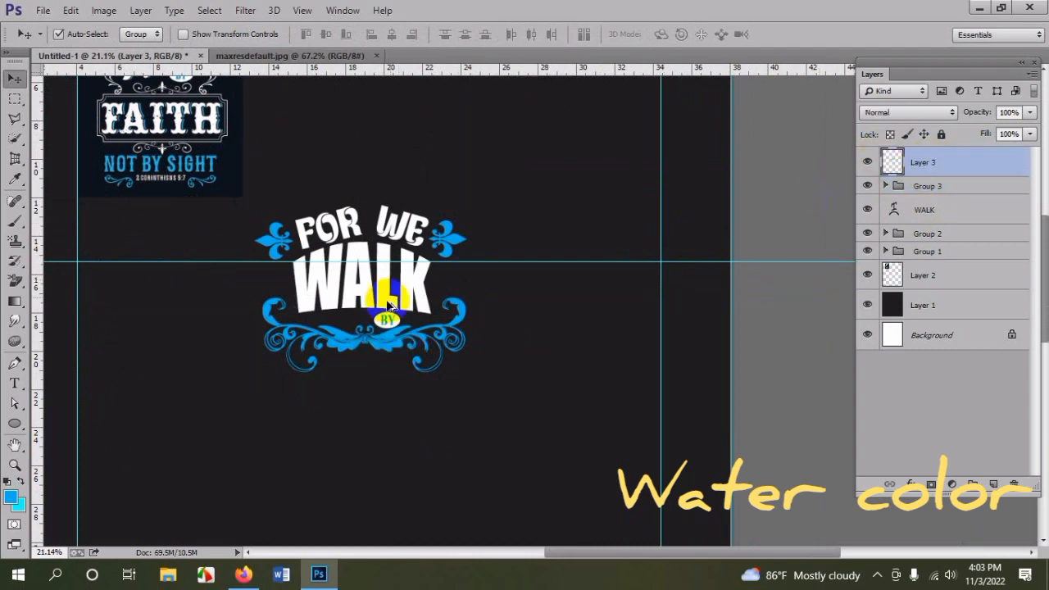
pyautogui.click(381, 345)
pyautogui.click(505, 224)
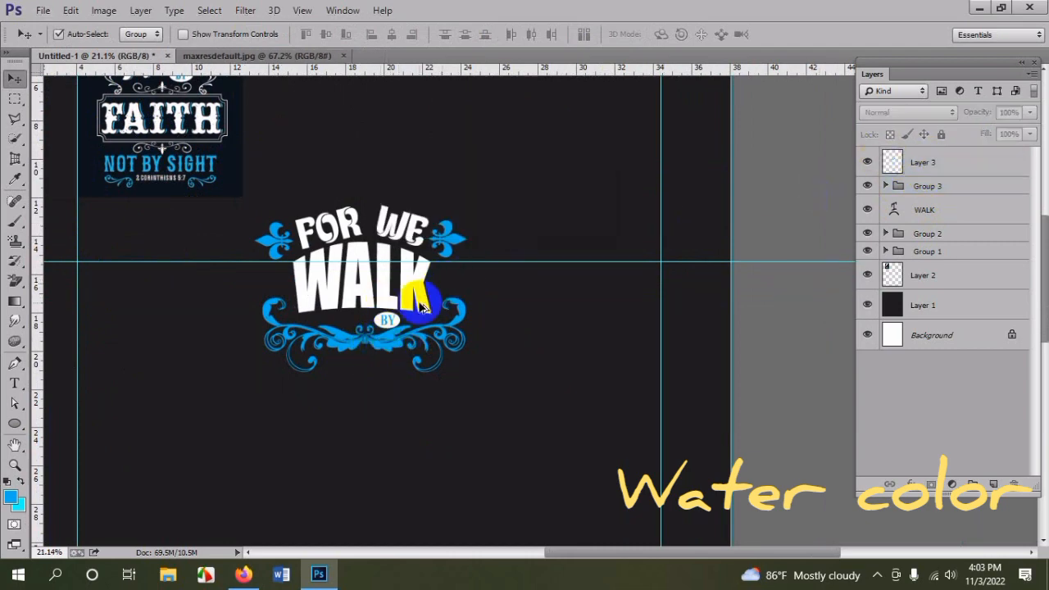
pyautogui.moveTo(387, 344); pyautogui.dragTo(384, 407)
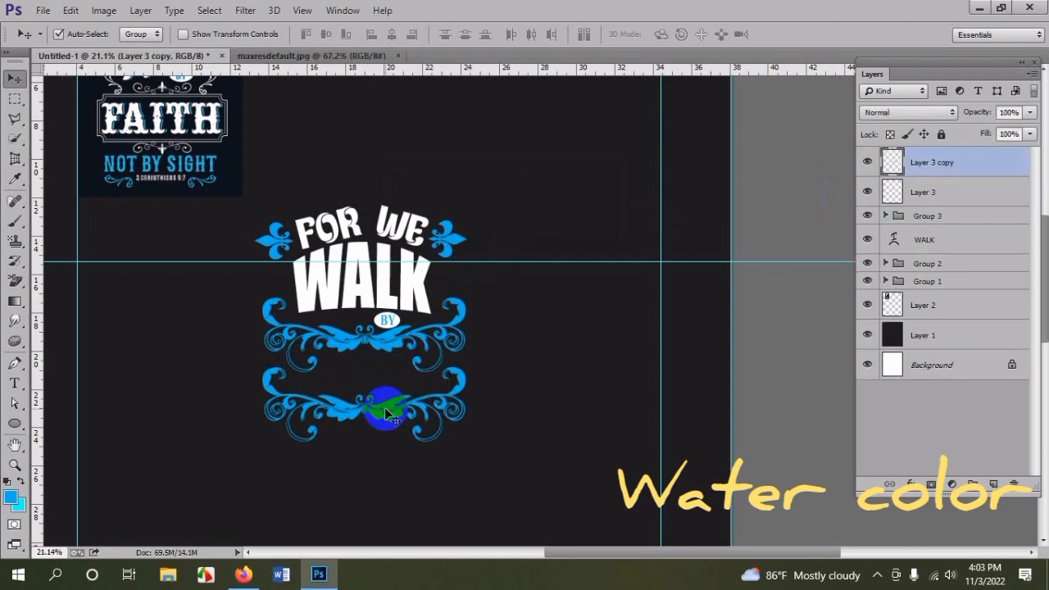
pyautogui.hotkey('ctrl', 't')
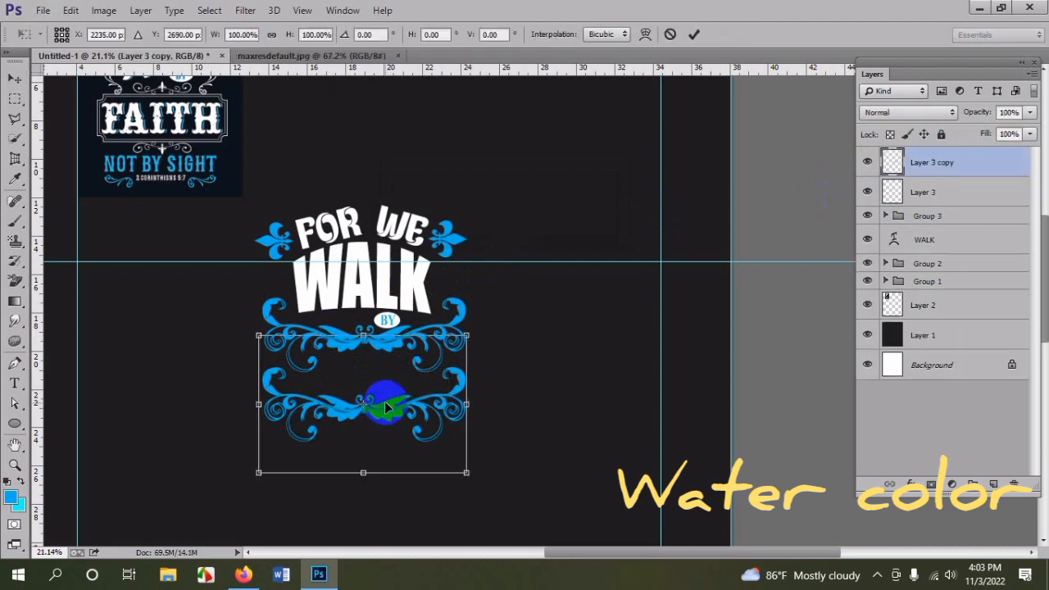
pyautogui.rightClick(388, 400)
pyautogui.click(446, 374)
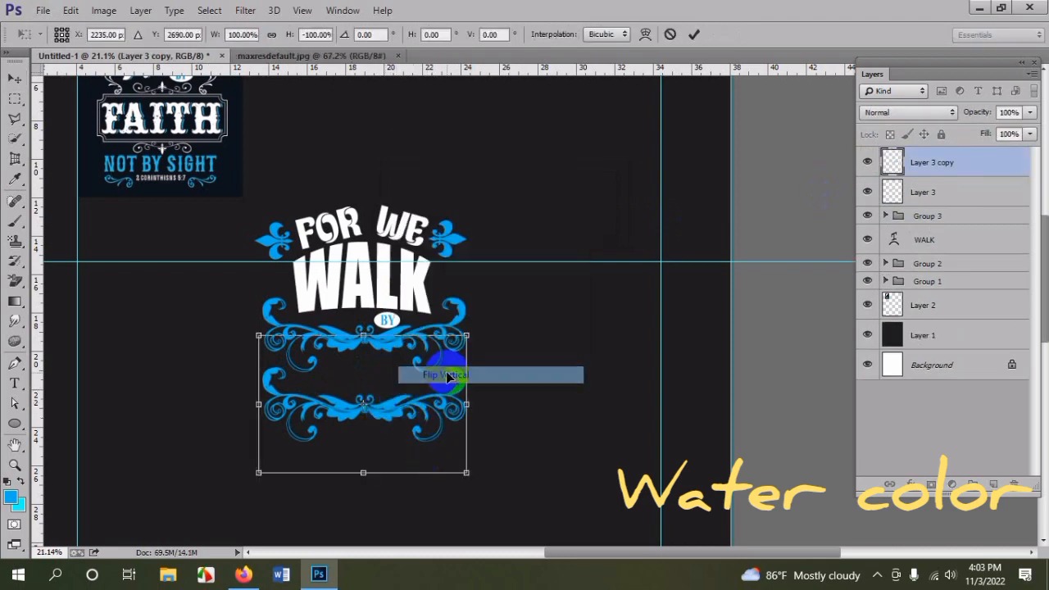
pyautogui.doubleClick(369, 381)
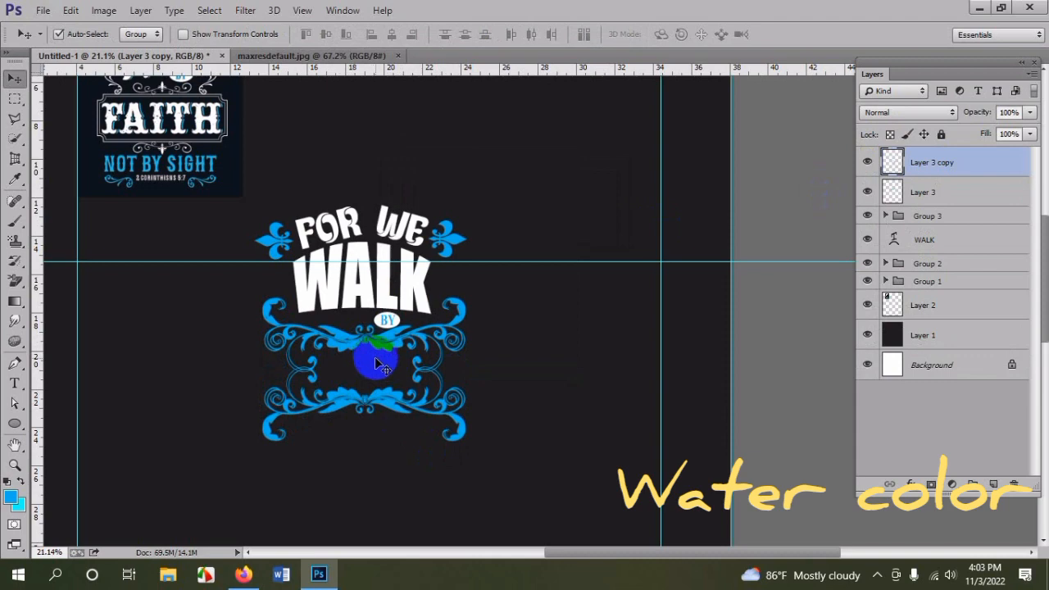
pyautogui.press('Delete')
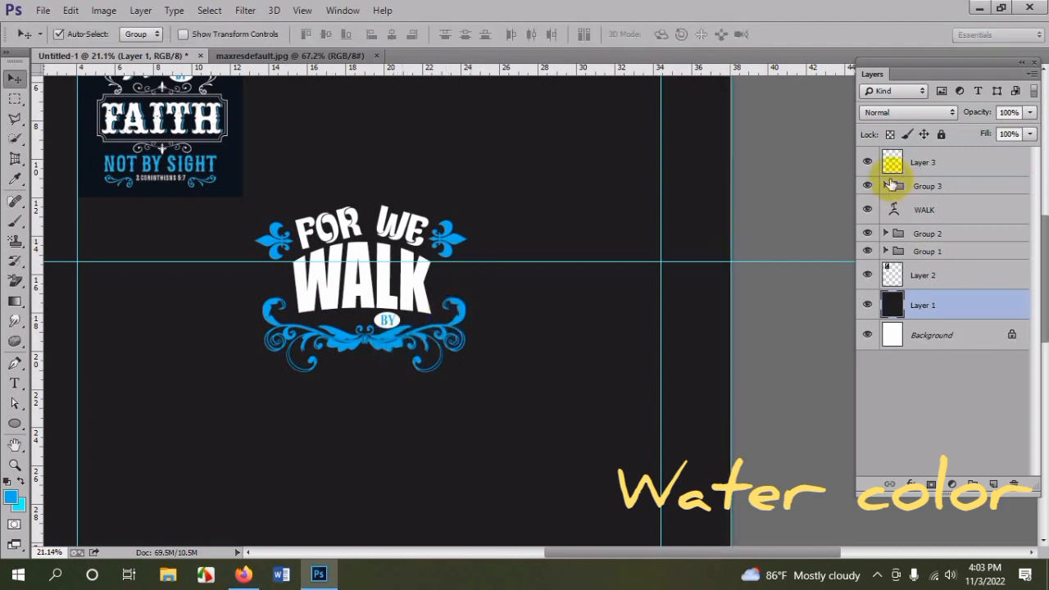
# - Scale the blue scroll ornament on Layer 3 to about 81% and keep it centered just below the BY badge
pyautogui.click(922, 163)
pyautogui.hotkey('ctrl', 't')
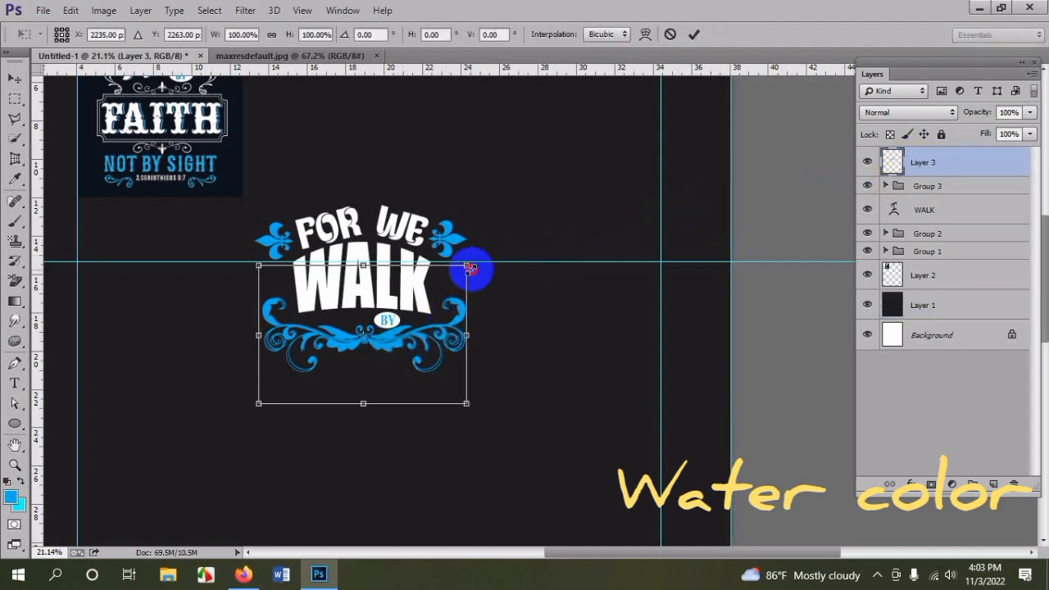
pyautogui.moveTo(468, 266); pyautogui.dragTo(423, 332)
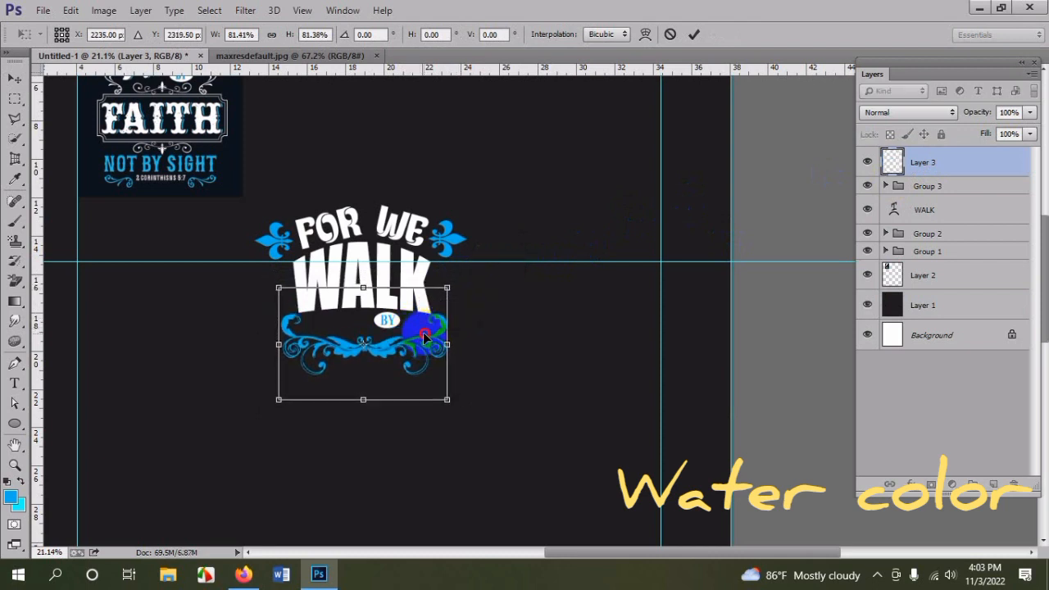
pyautogui.press('Return')
# - Shift the BY badge right beneath the "K" of "WALK" and raise the scroll ornament closer to the word
pyautogui.scroll(3, 422, 329)
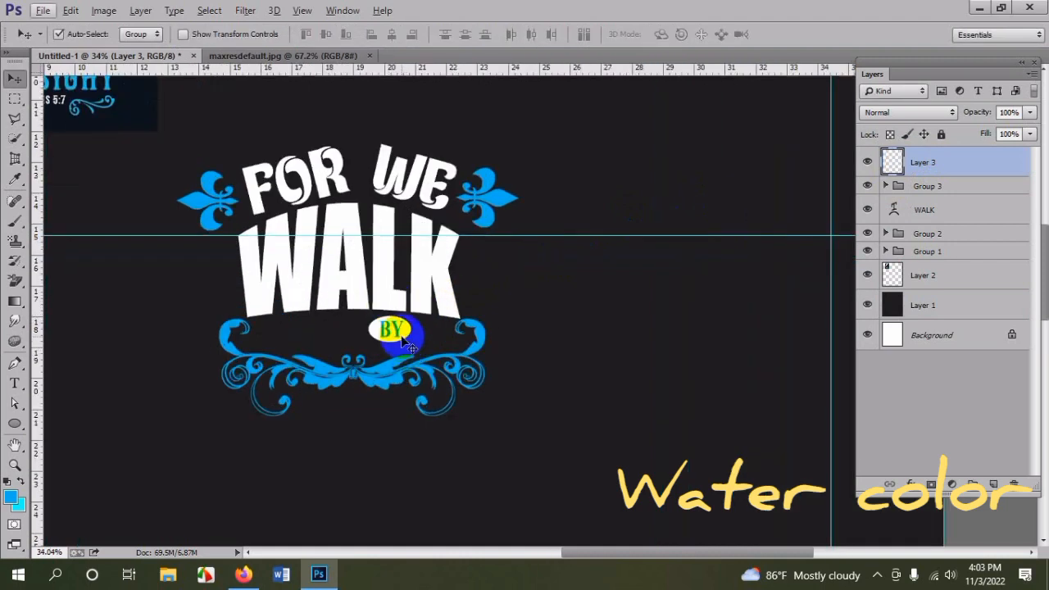
pyautogui.click(934, 186)
pyautogui.hotkey('ctrl', 't')
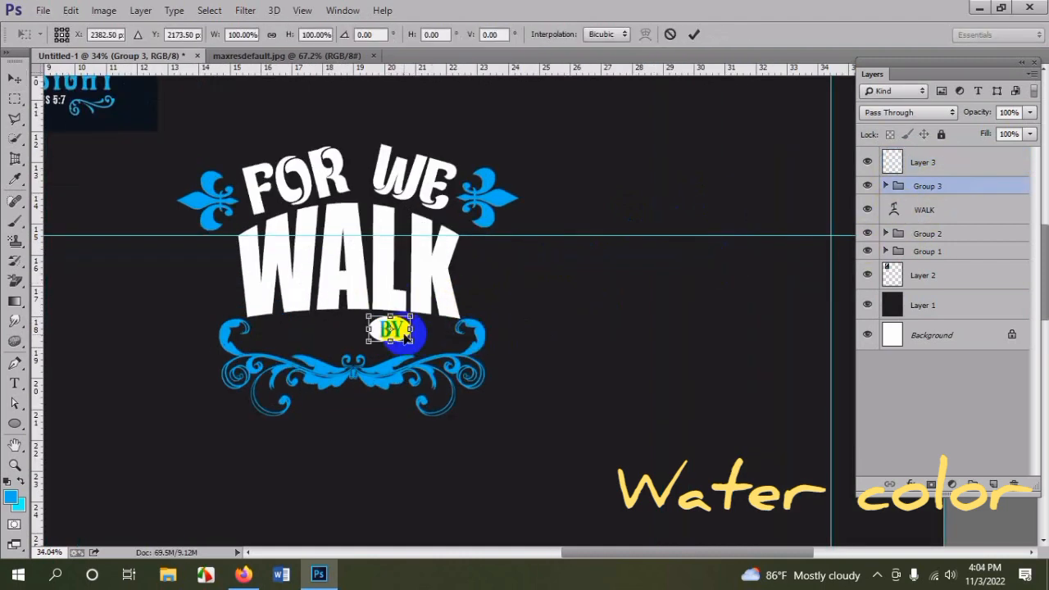
pyautogui.moveTo(410, 339); pyautogui.dragTo(427, 337)
pyautogui.press('Return')
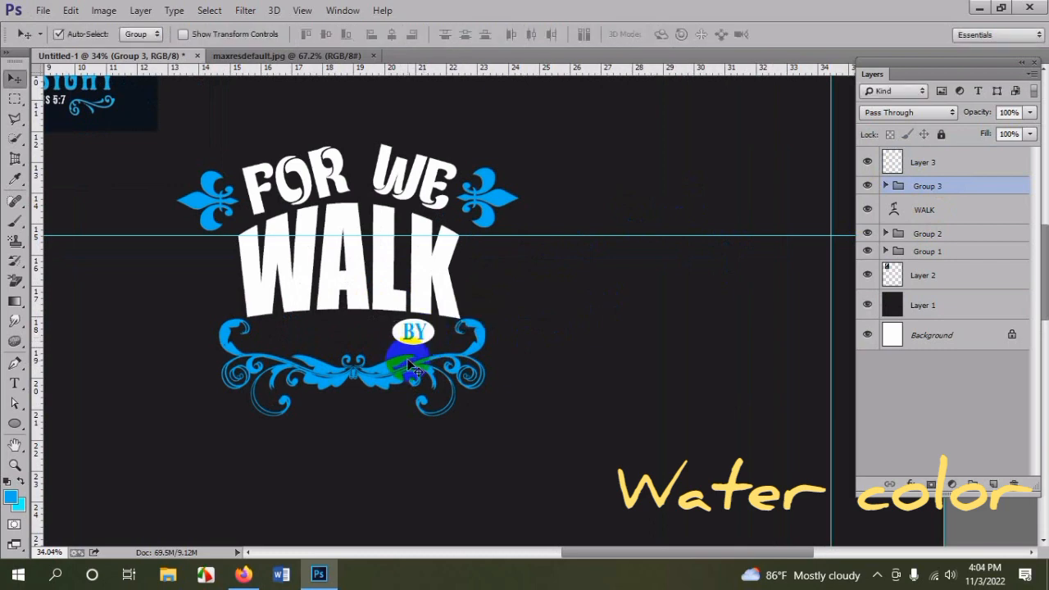
pyautogui.scroll(-3, 425, 339)
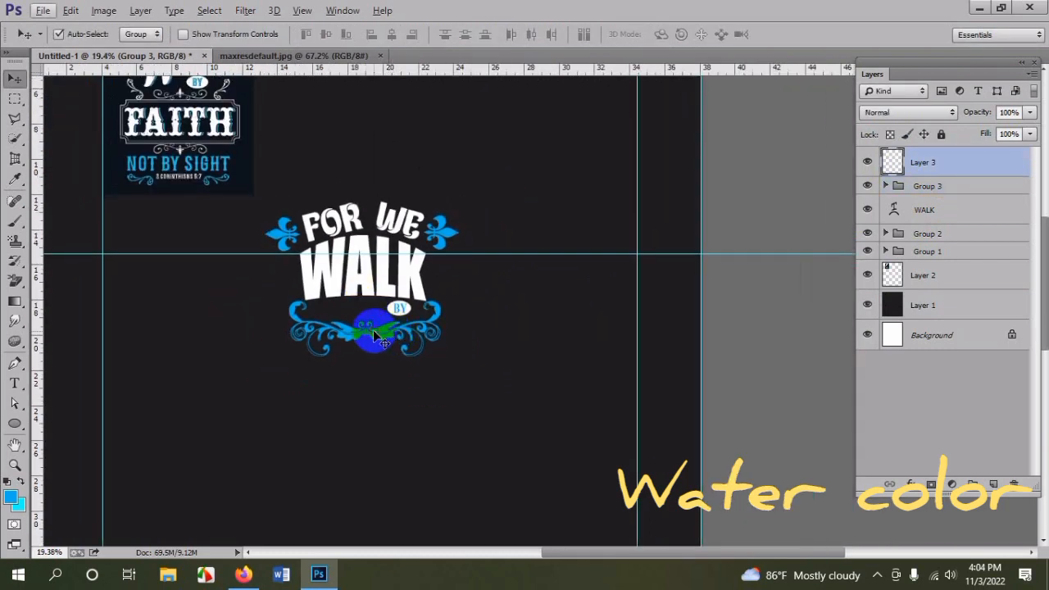
pyautogui.moveTo(374, 336); pyautogui.dragTo(370, 327)
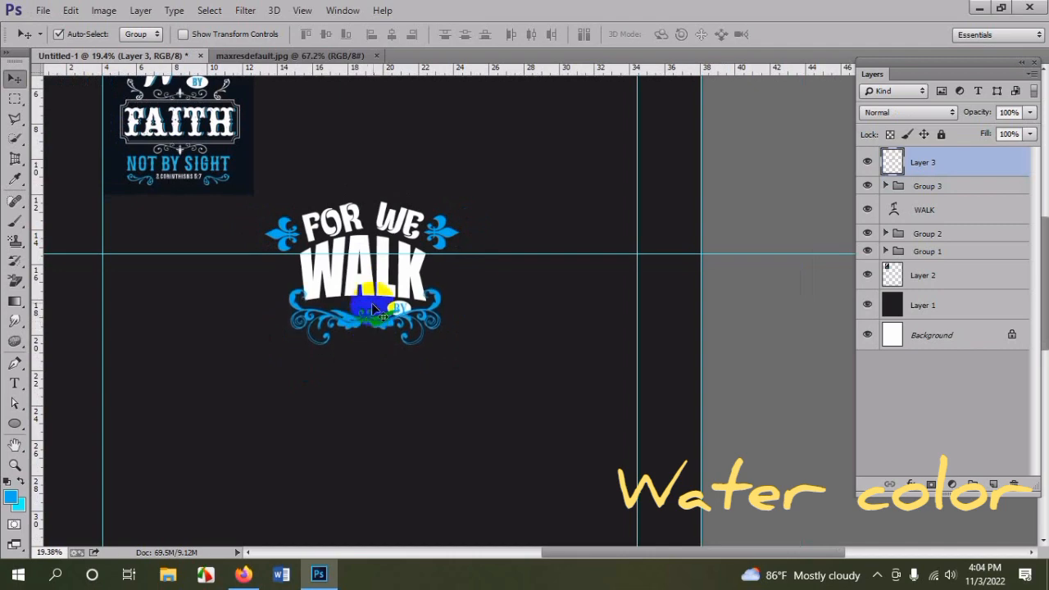
# - Scale the BY badge to about 86% and fit it beneath the "L" of "WALK", clear of the scroll ornament
pyautogui.scroll(5, 391, 293)
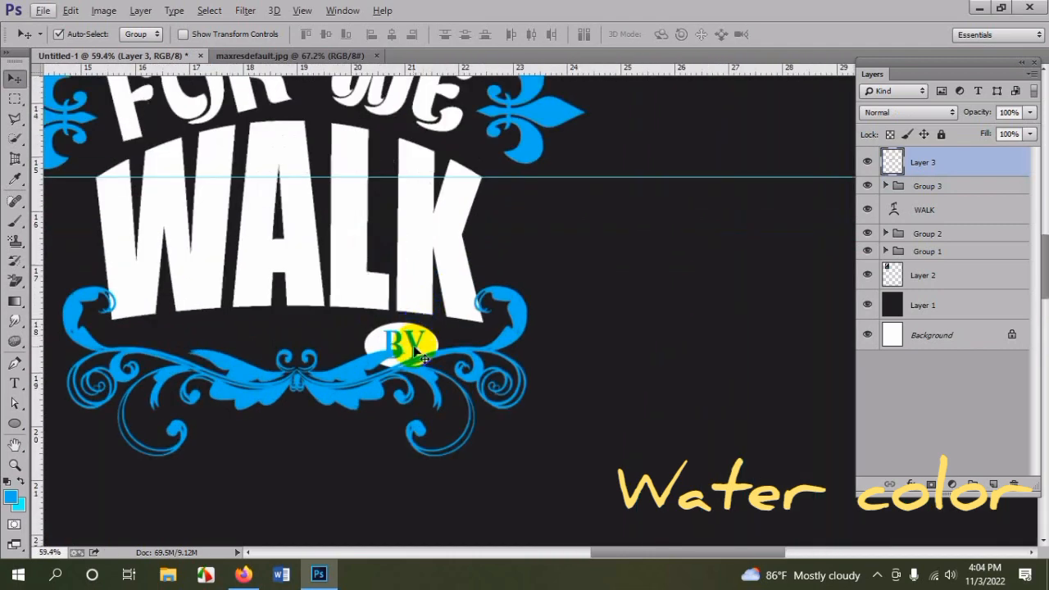
pyautogui.moveTo(411, 341); pyautogui.dragTo(370, 337)
pyautogui.hotkey('ctrl', 't')
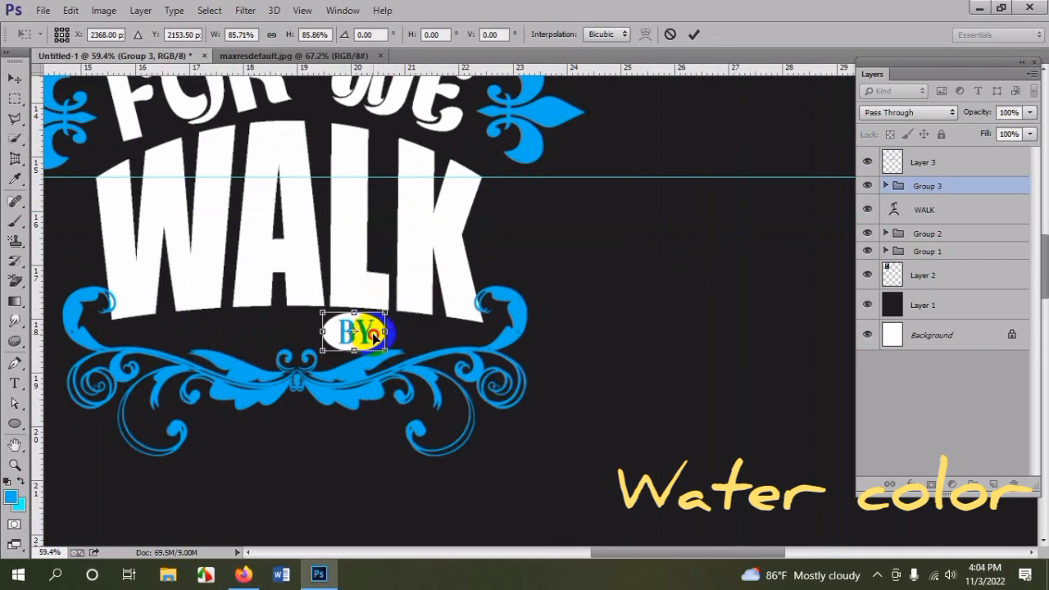
pyautogui.press('Return')
# - Switch to the Custom Shape tool and open the shape library
pyautogui.scroll(-5, 437, 236)
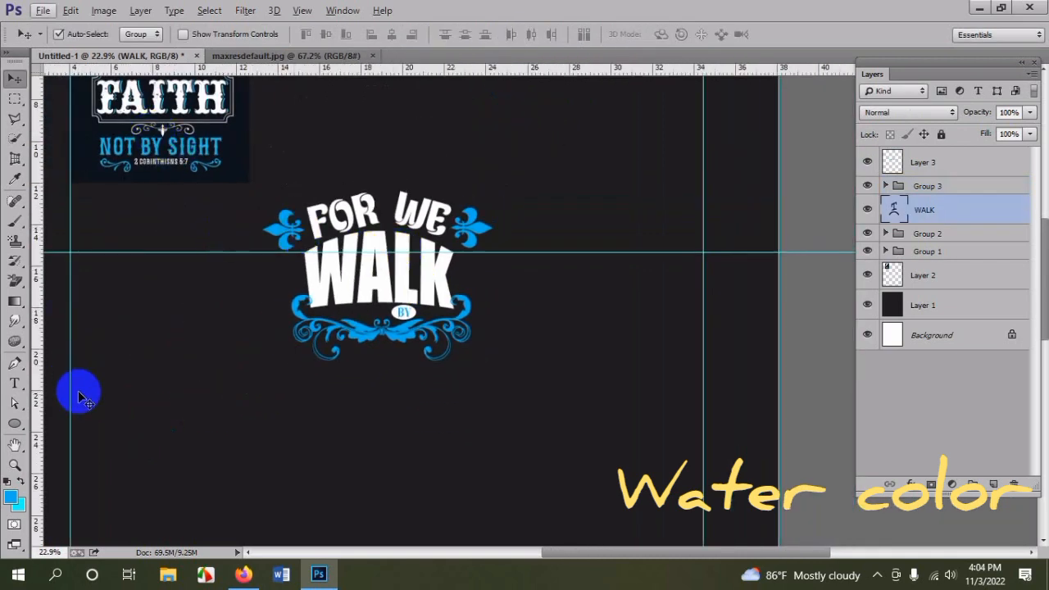
pyautogui.click(15, 423)
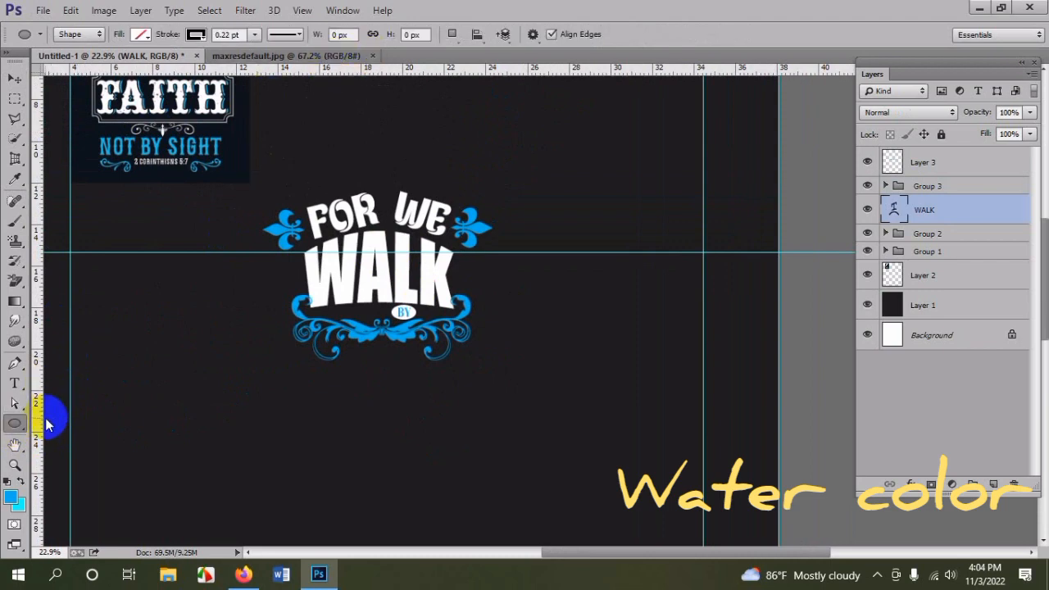
pyautogui.rightClick(12, 428)
pyautogui.click(82, 494)
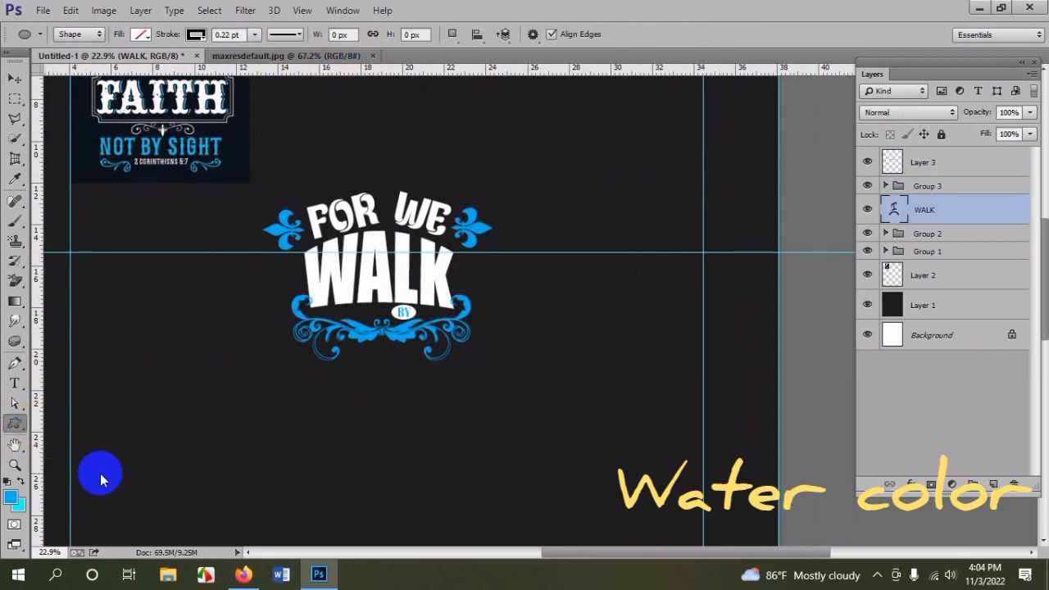
pyautogui.click(586, 36)
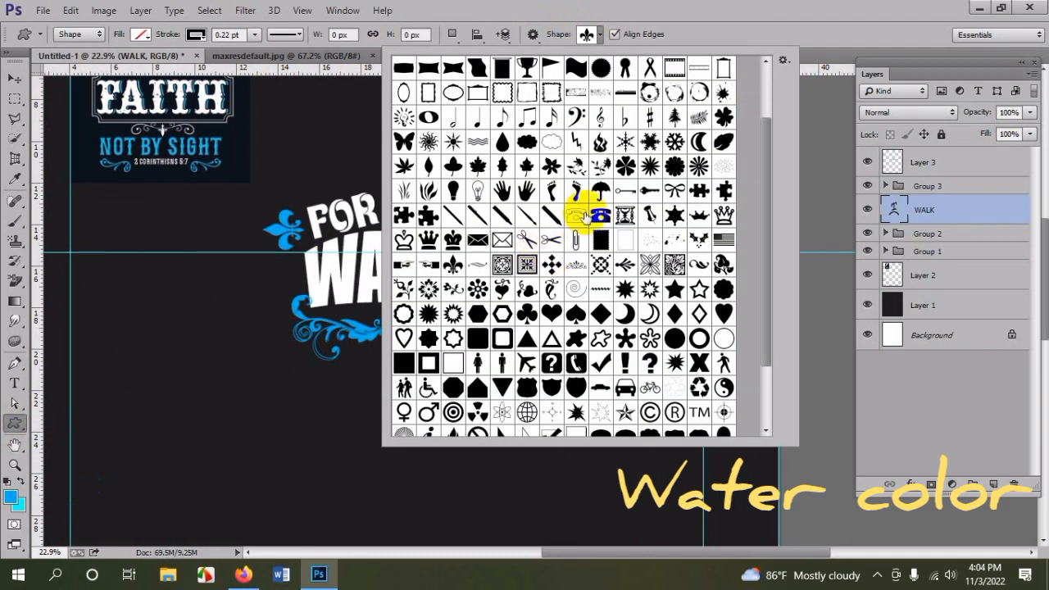